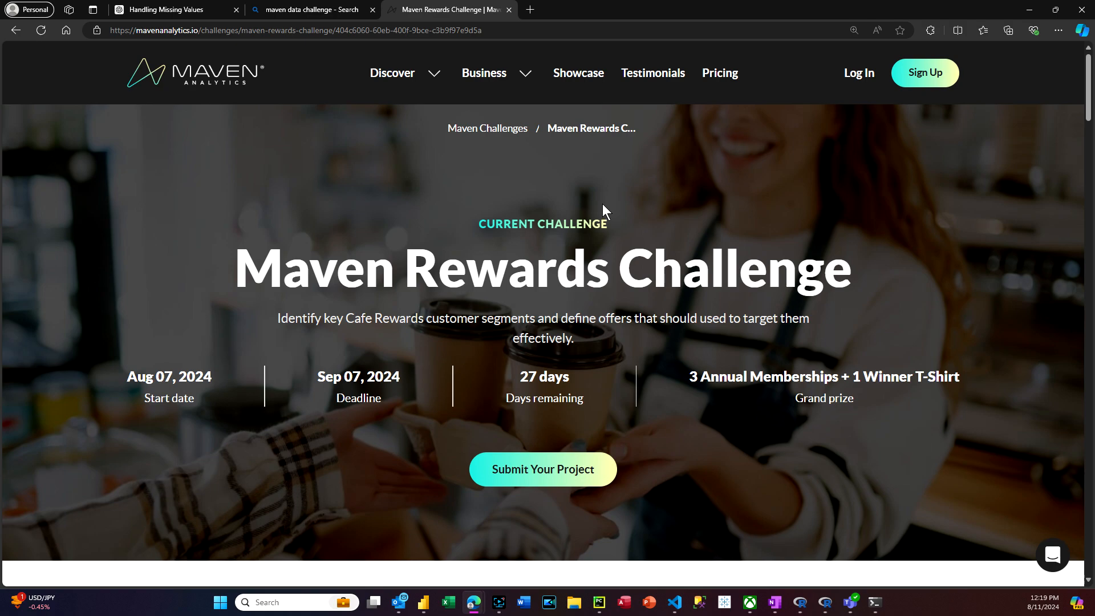
# Read the Maven Rewards Challenge objective and data set description, and switch to the rewardchallenge report in Power BI Desktop.
pyautogui.scroll(-5, 604, 211)
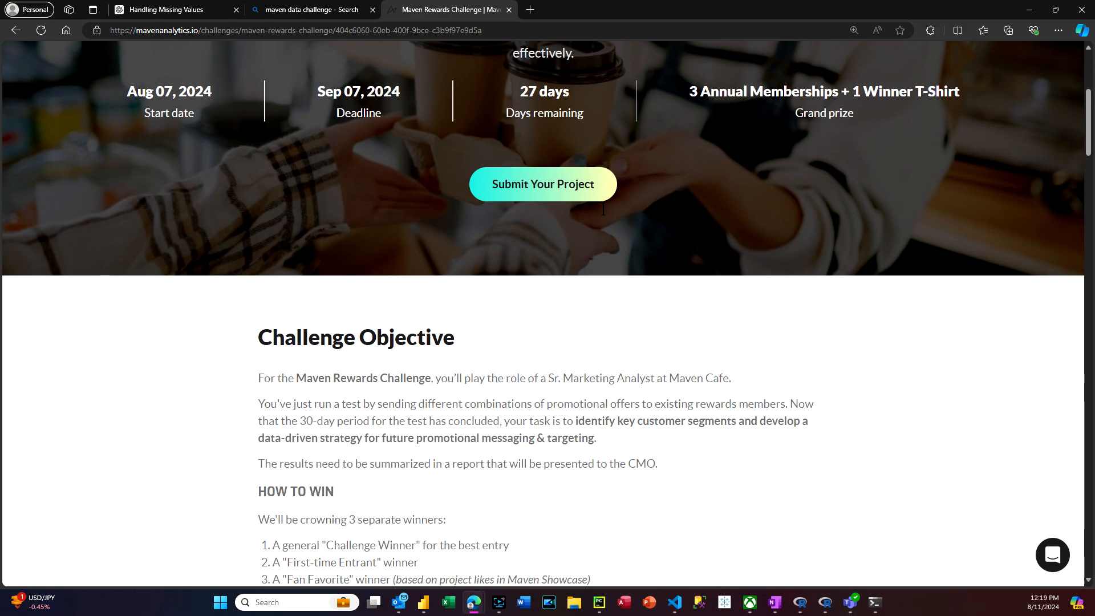
pyautogui.scroll(-4, 605, 210)
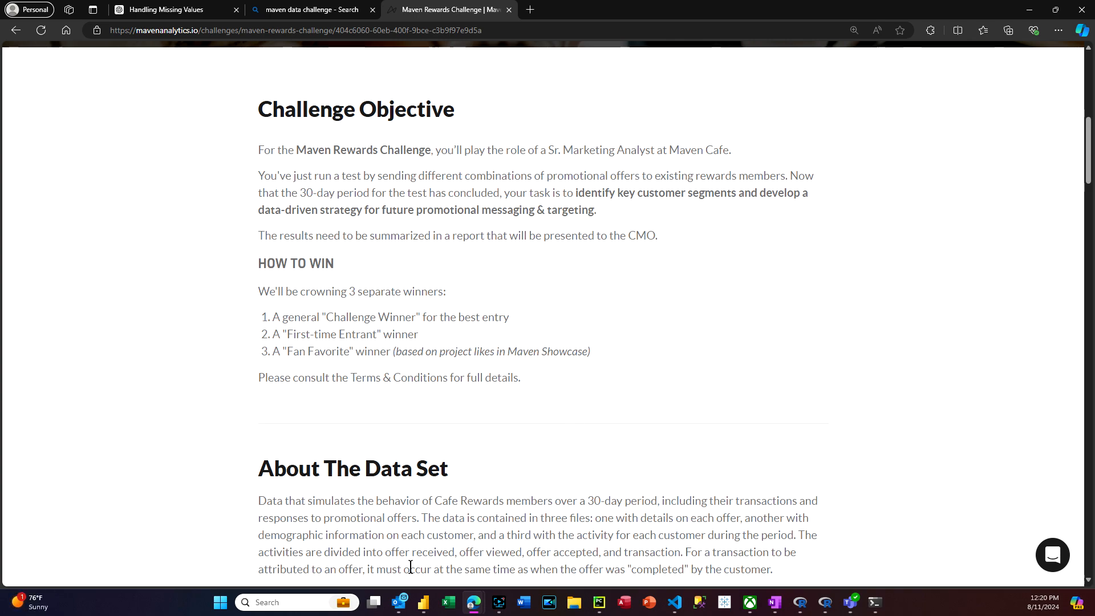
pyautogui.moveTo(423, 602)
pyautogui.click(468, 569)
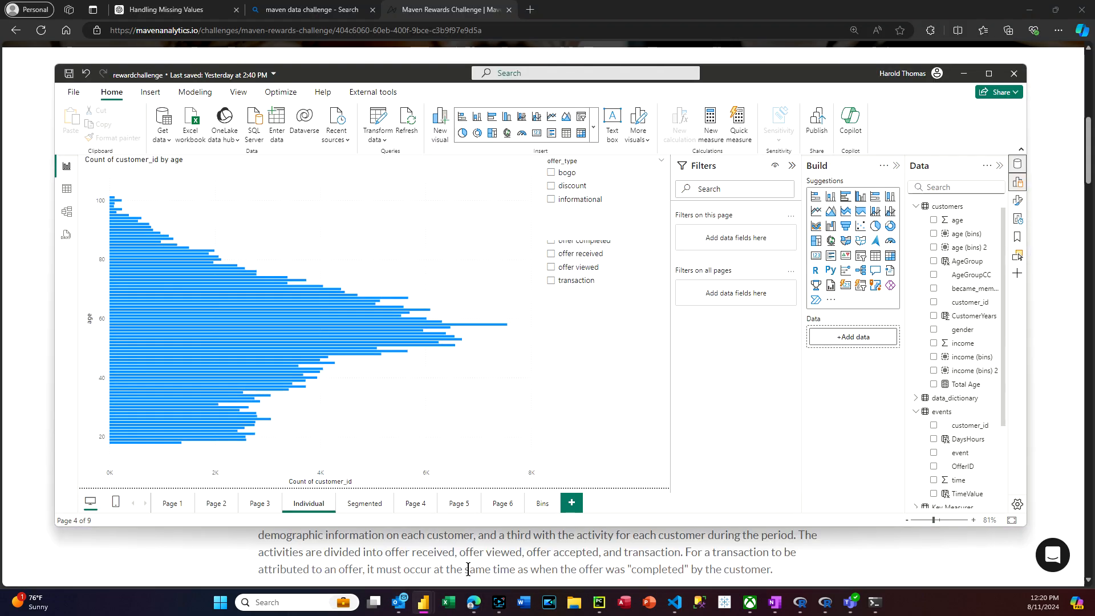
pyautogui.click(993, 77)
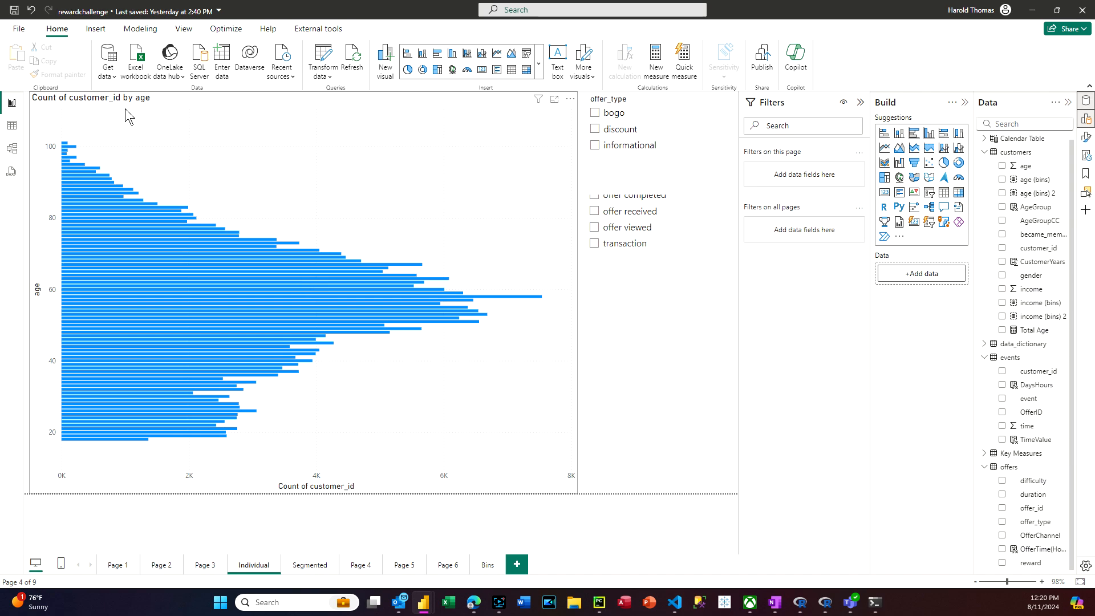
# Examine the distinct value counts of the gender, age and income columns in the customers table data.
pyautogui.click(14, 125)
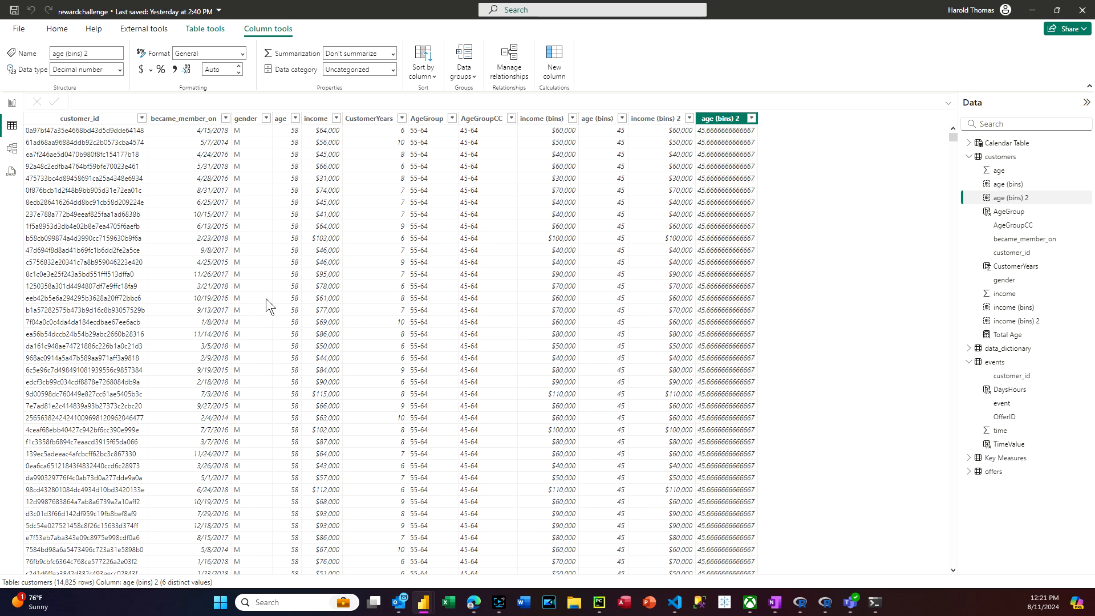
pyautogui.click(243, 118)
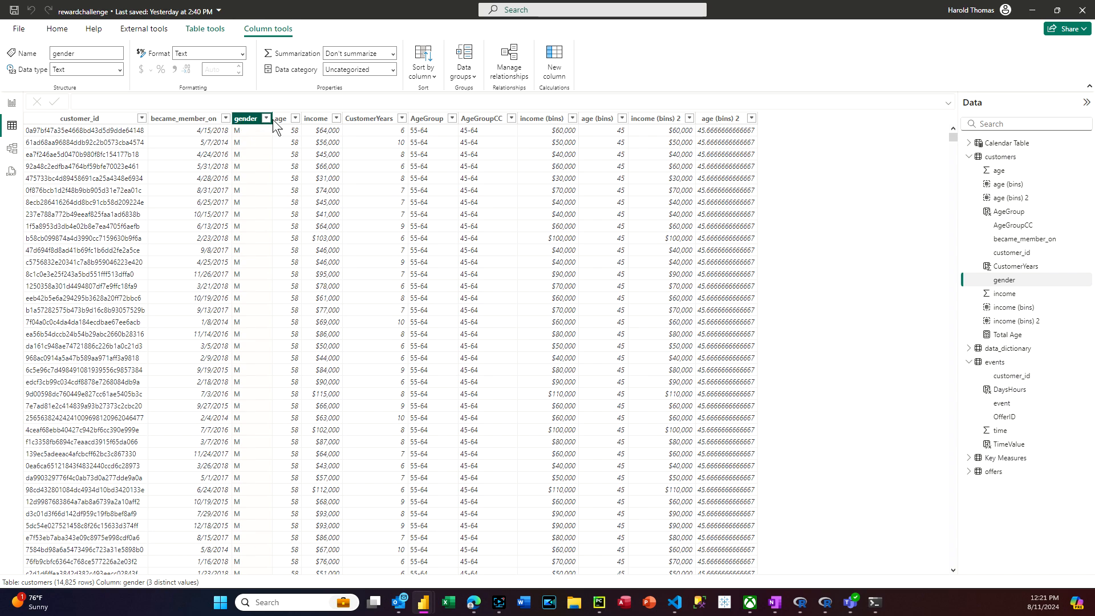
pyautogui.click(280, 119)
pyautogui.click(244, 121)
pyautogui.click(280, 121)
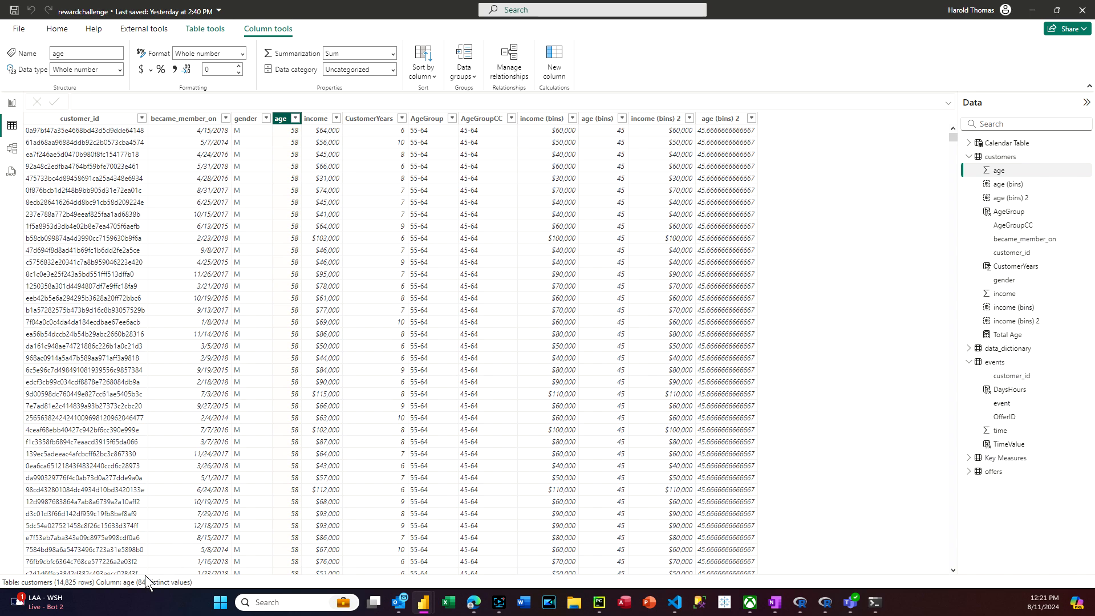
pyautogui.click(318, 120)
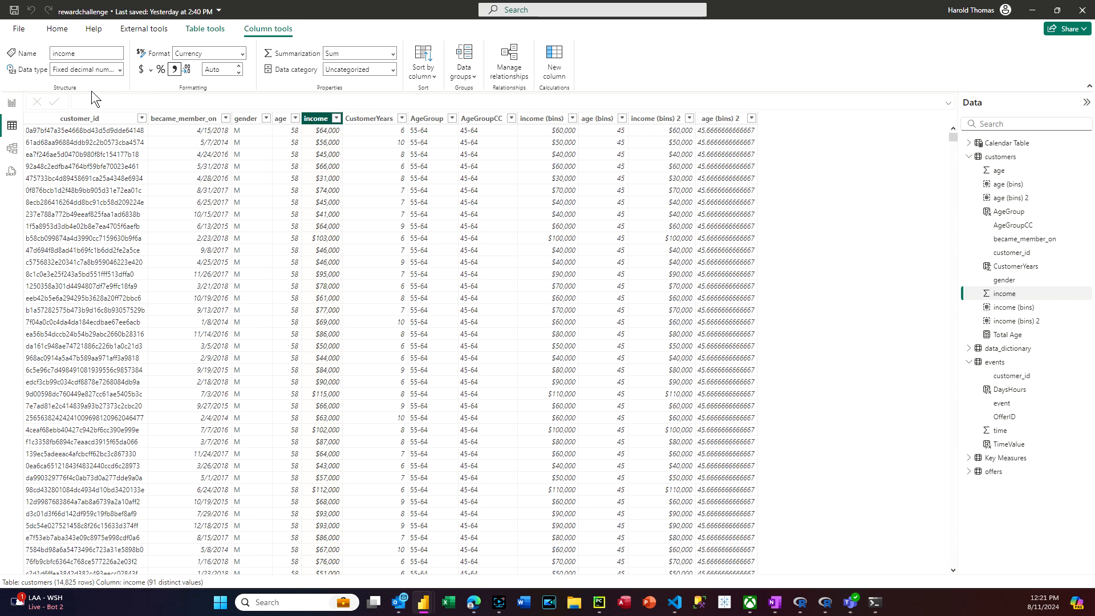
# On the Individual report page, filter the customer count by age for bogo offers and compare the received, viewed and completed events.
pyautogui.click(11, 103)
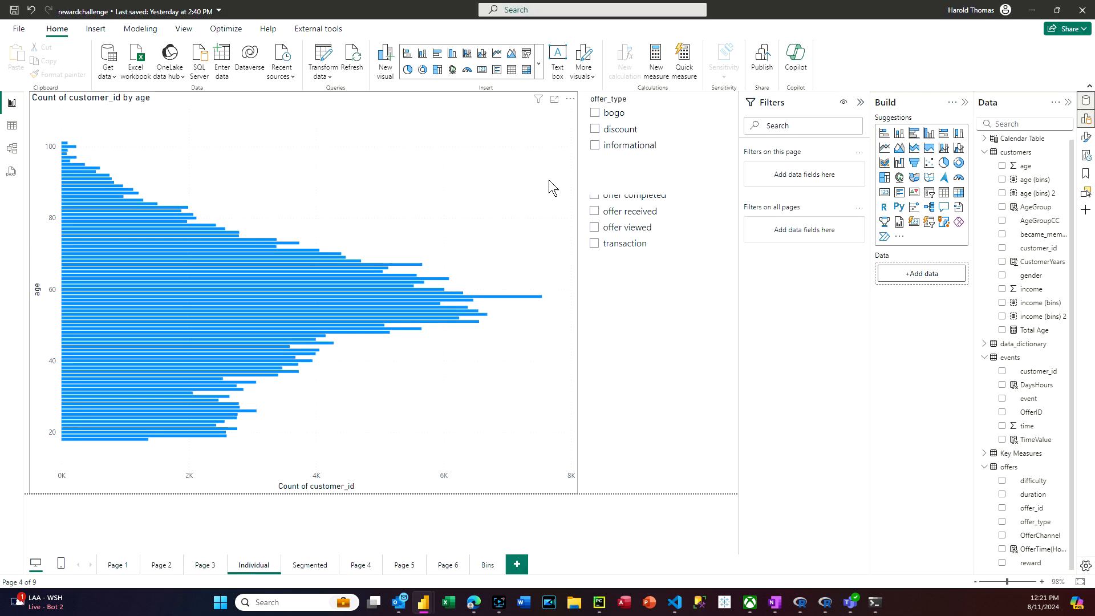
pyautogui.click(671, 250)
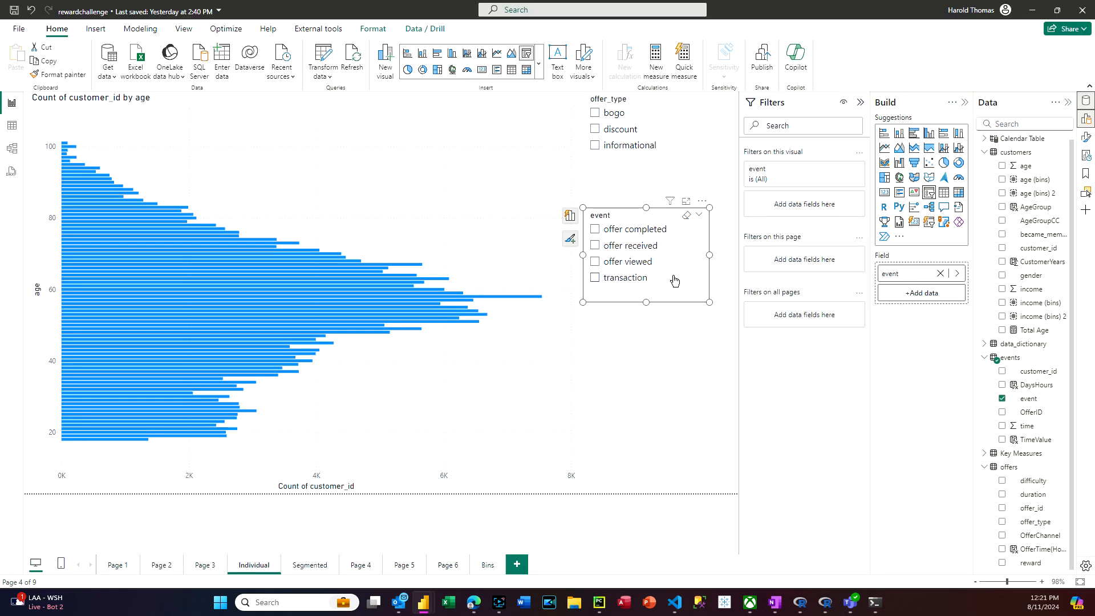
pyautogui.click(596, 116)
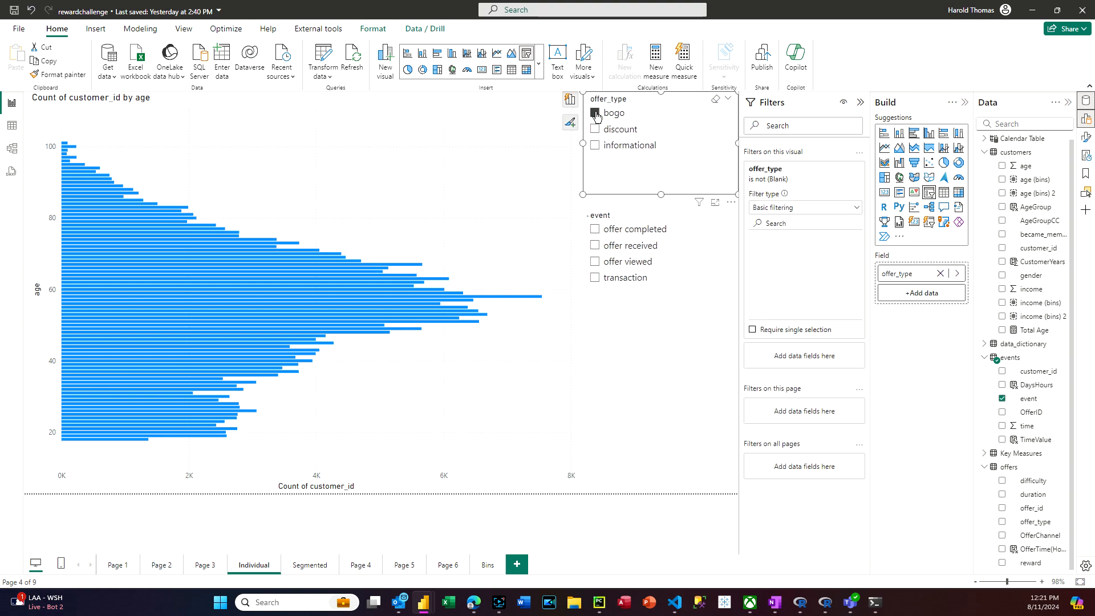
pyautogui.click(596, 230)
pyautogui.click(598, 248)
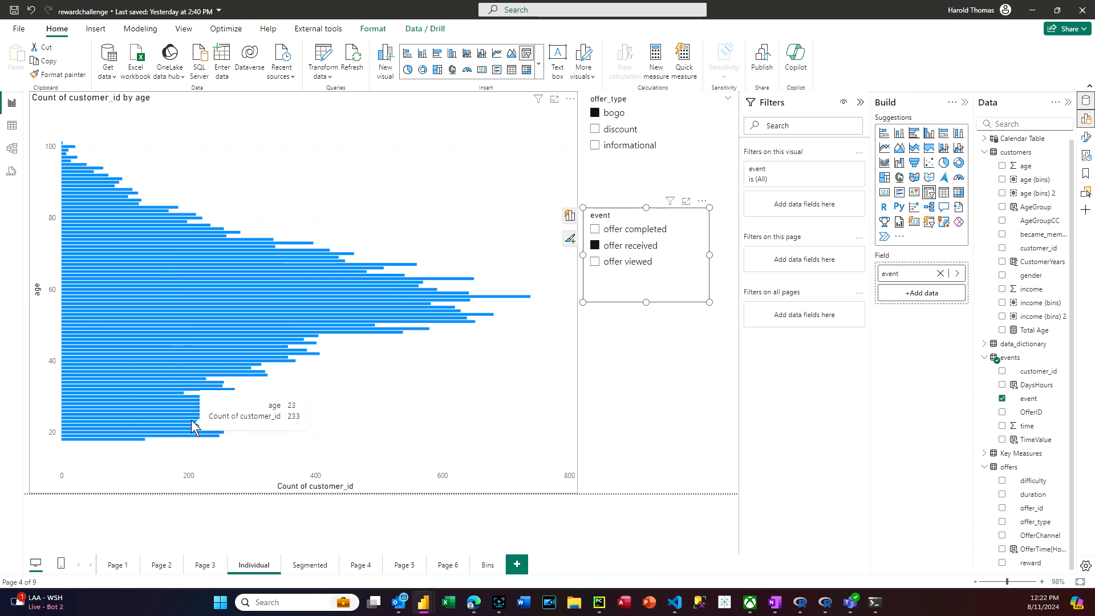
pyautogui.click(595, 261)
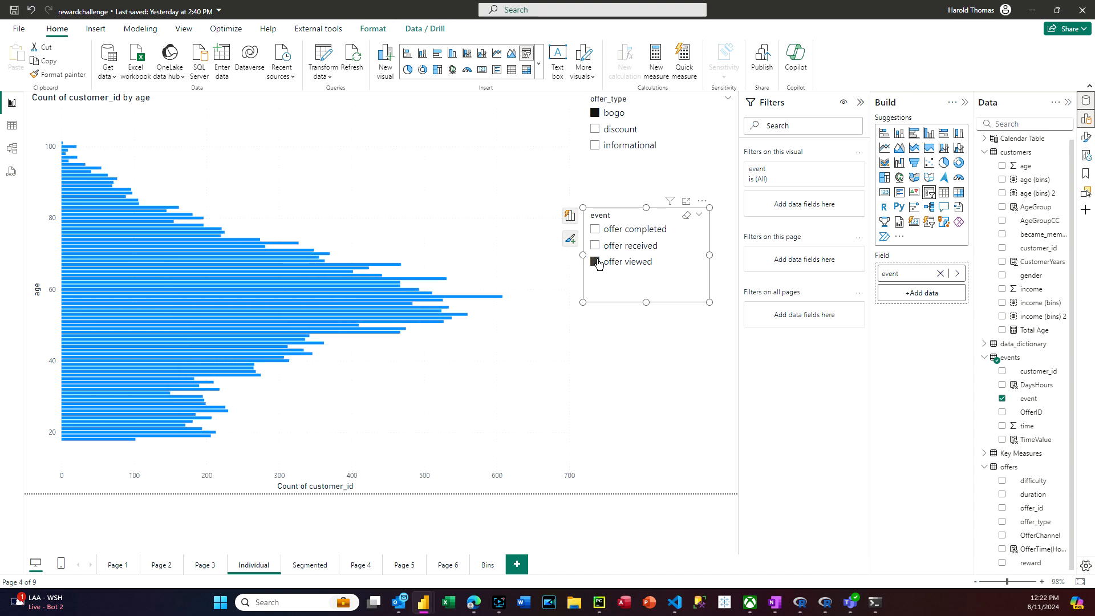
pyautogui.click(595, 228)
pyautogui.click(596, 246)
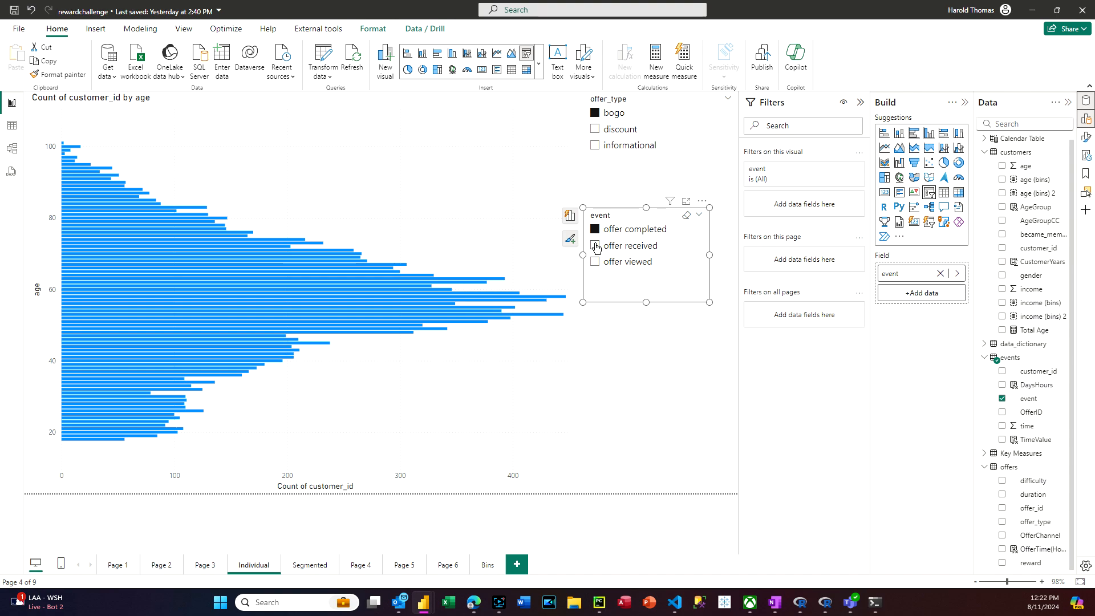
# On the Segmented page, compare the customer counts by age group across the event types, finishing on offer received.
pyautogui.click(309, 566)
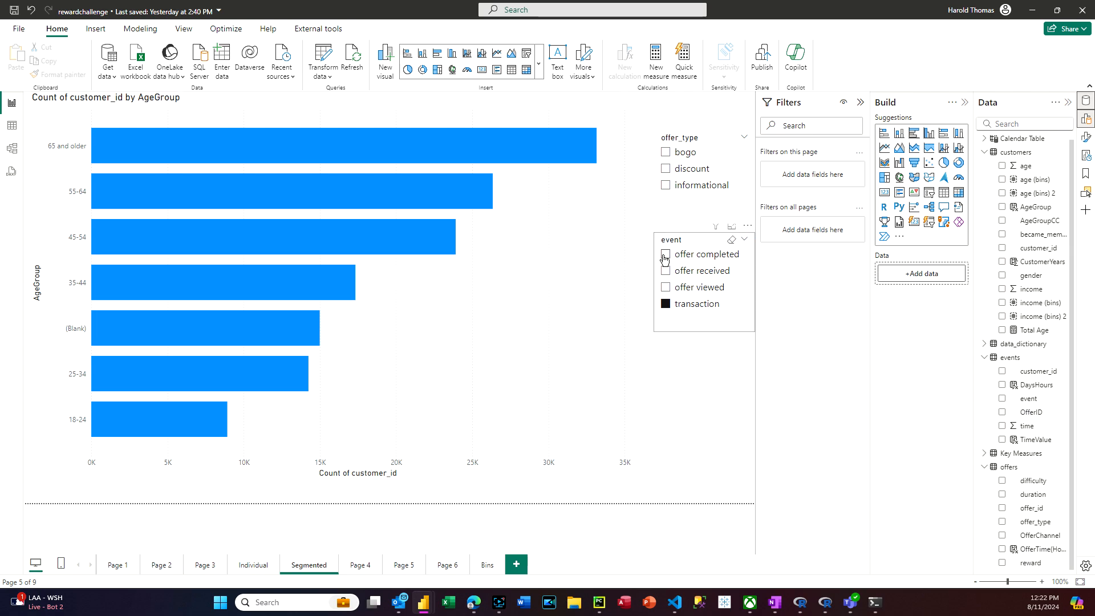
pyautogui.click(664, 256)
pyautogui.click(666, 270)
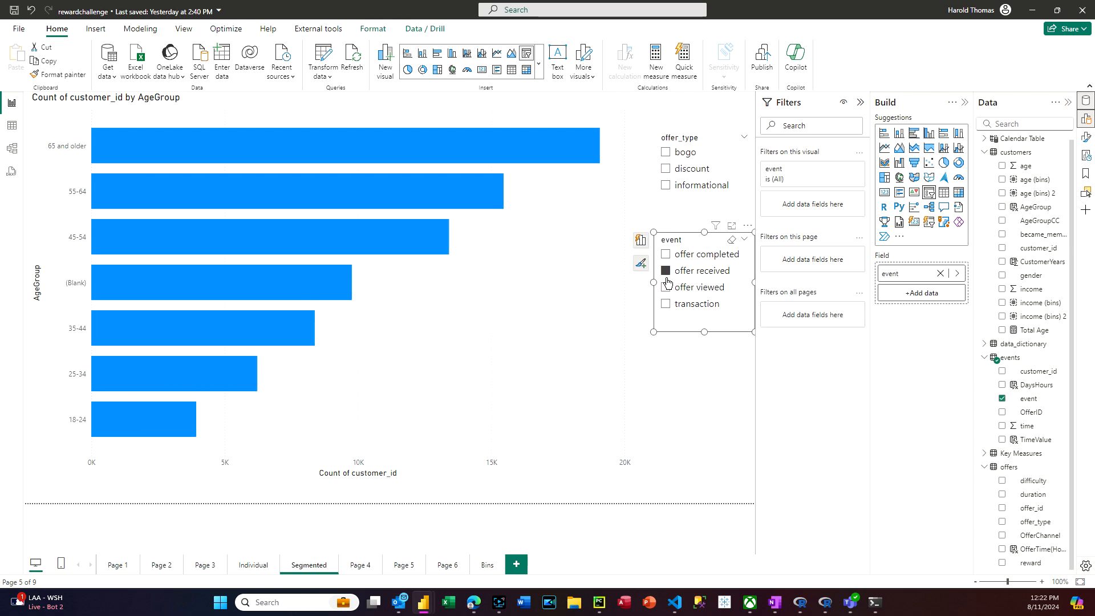
pyautogui.click(666, 287)
pyautogui.click(665, 303)
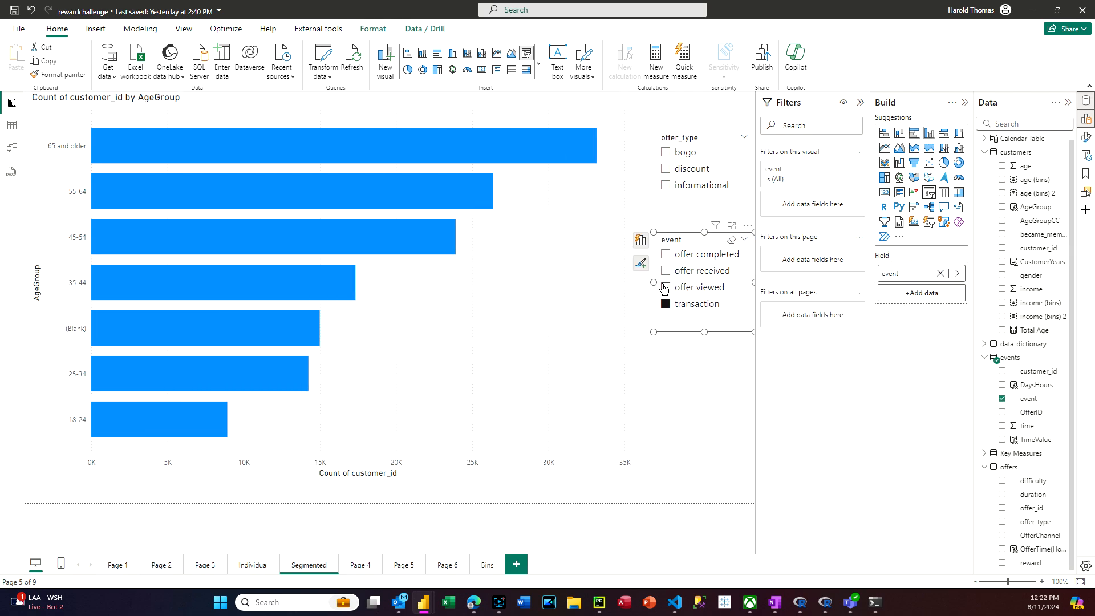
pyautogui.click(666, 270)
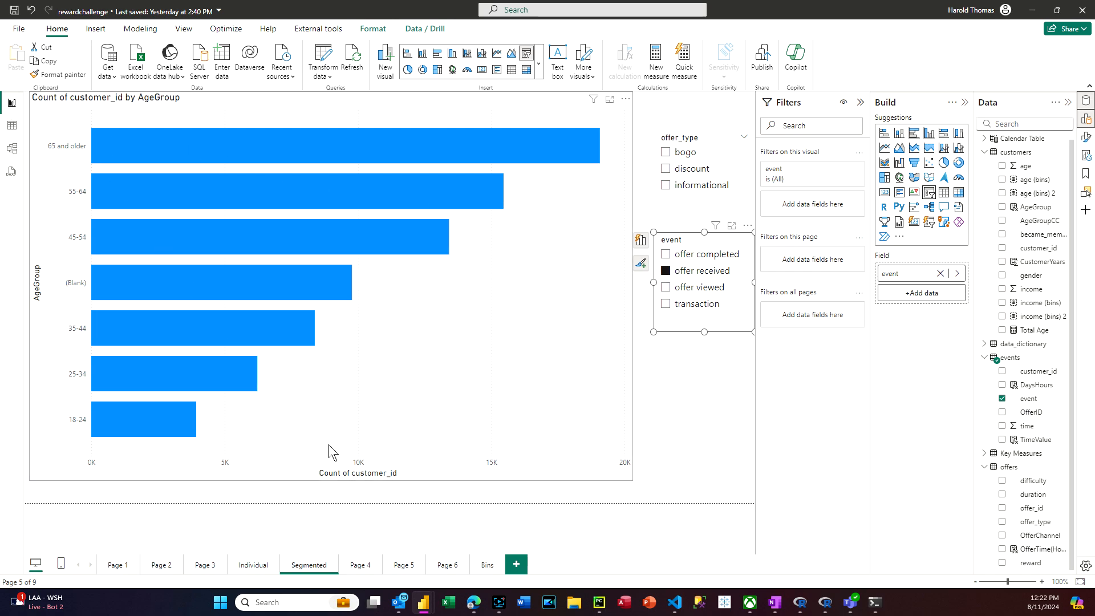
# Switch to the rewardchallenge2 report and show the customers table's fields on its Conditional Column page.
pyautogui.moveTo(423, 604)
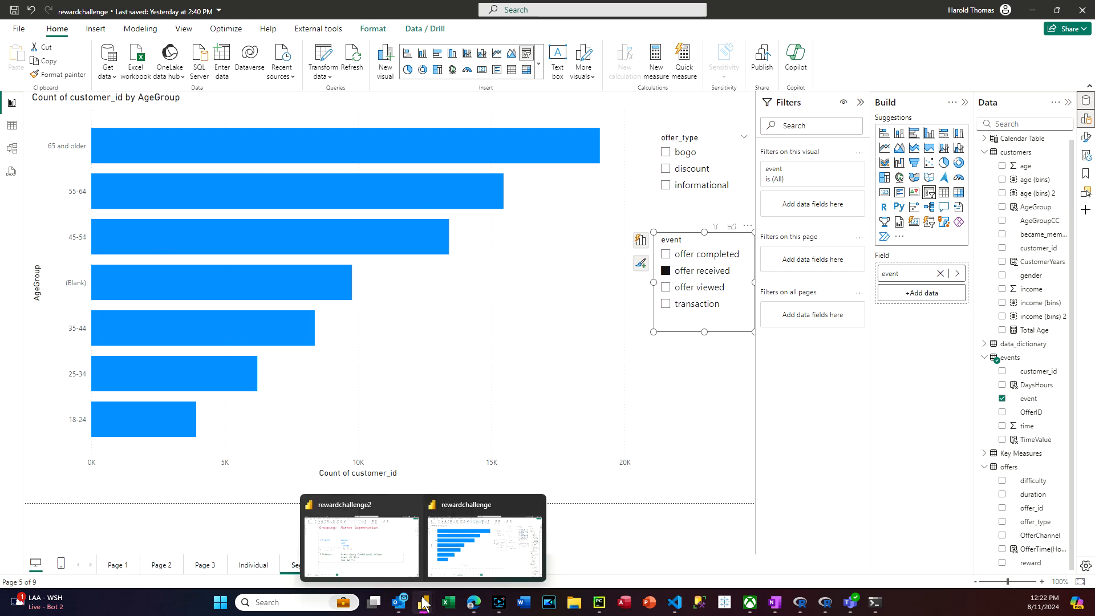
pyautogui.click(388, 533)
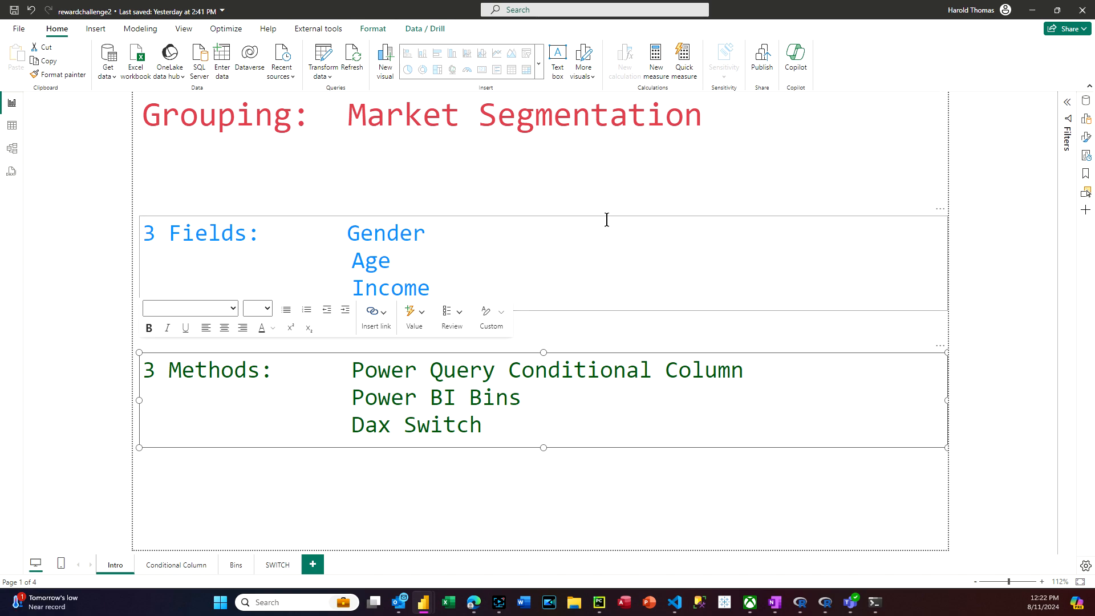
pyautogui.click(722, 508)
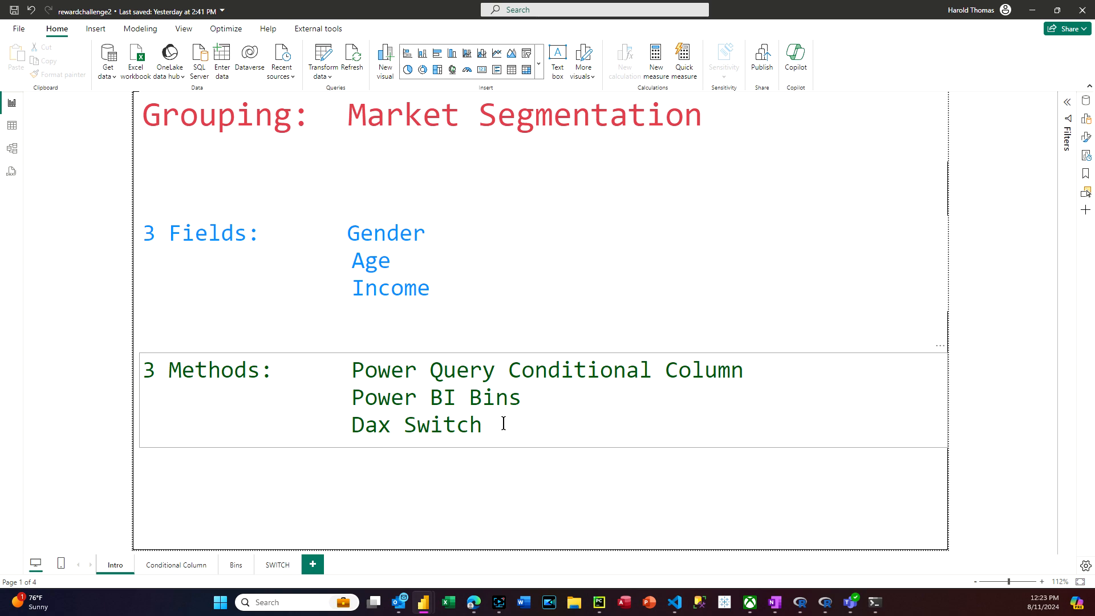
pyautogui.click(183, 566)
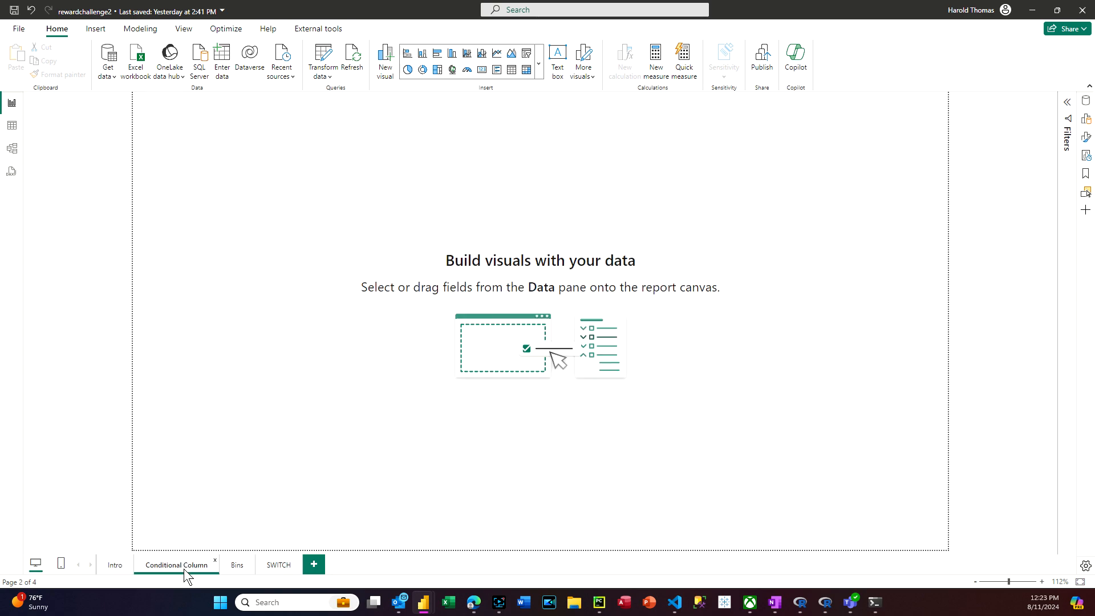
pyautogui.click(1086, 101)
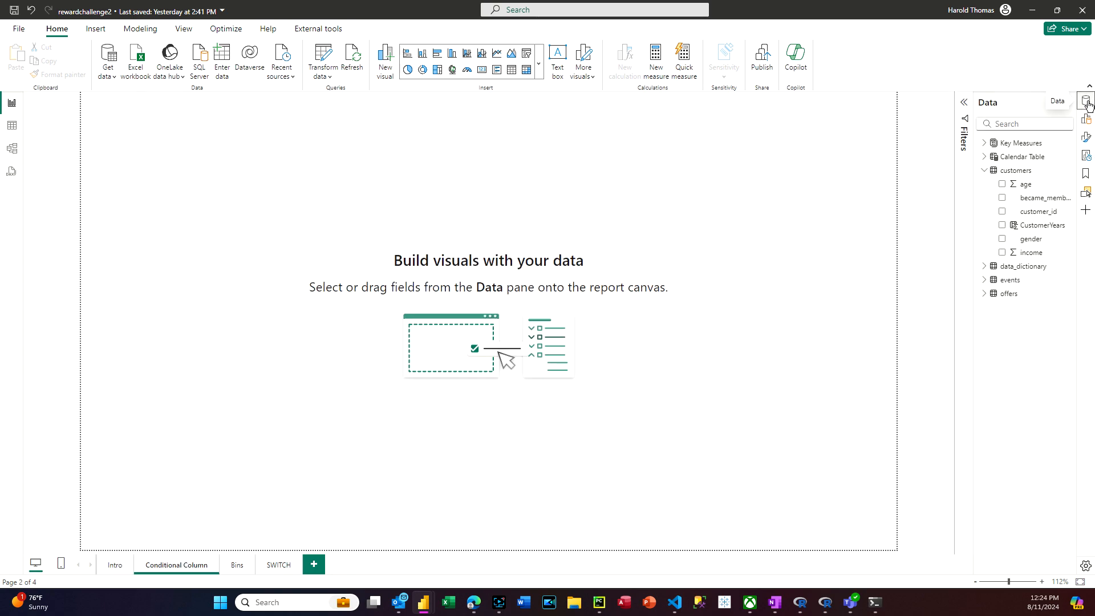
pyautogui.click(988, 171)
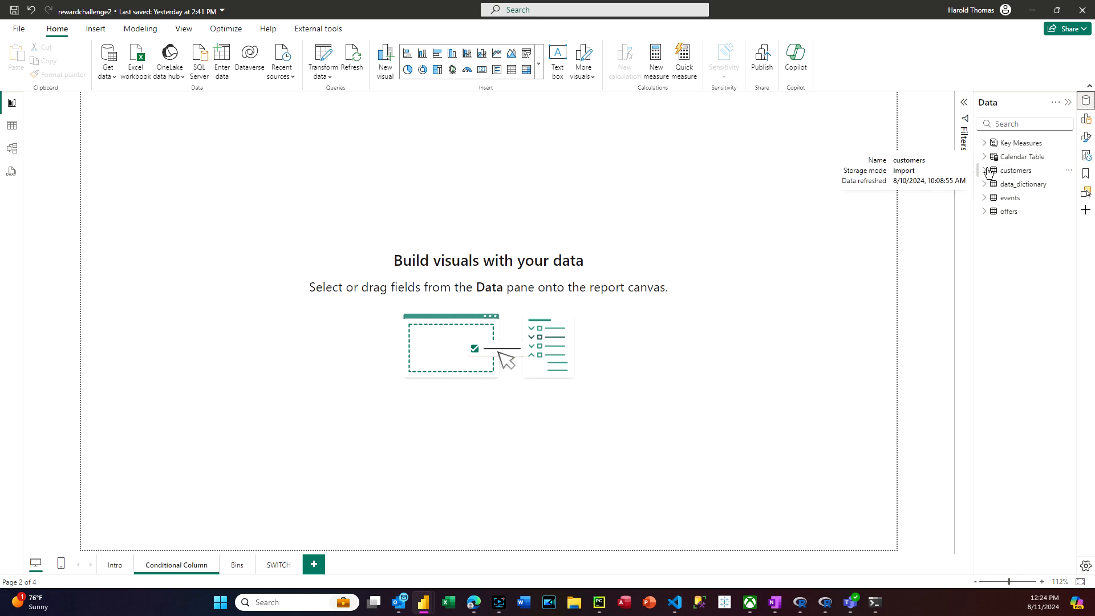
pyautogui.click(987, 171)
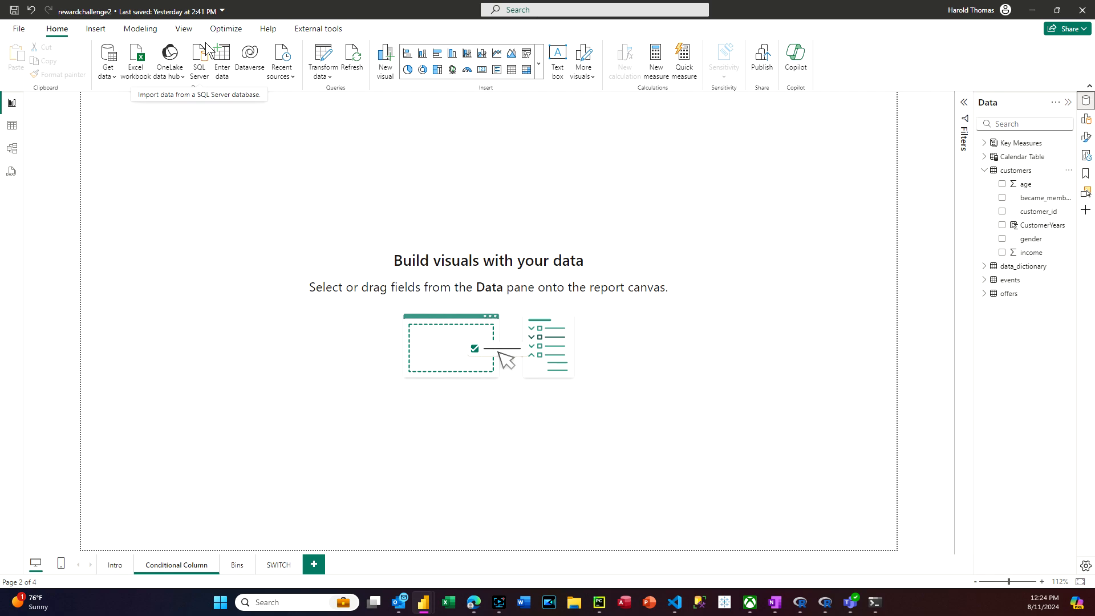
# Open the Power Query Editor and start a conditional column named AgeGroupsCC in the customers query.
pyautogui.click(324, 57)
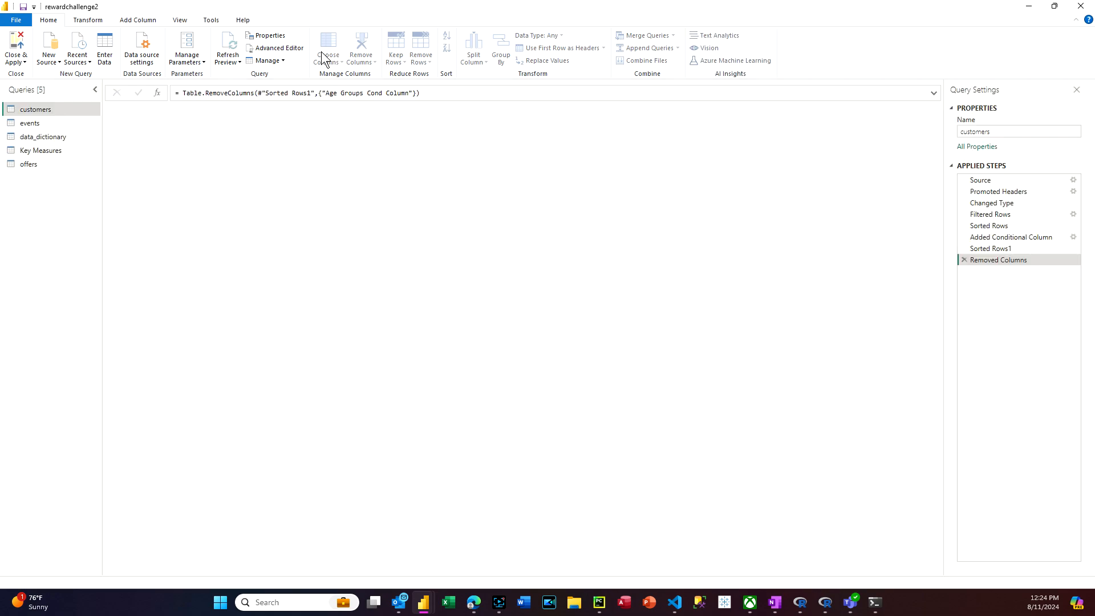
pyautogui.click(126, 22)
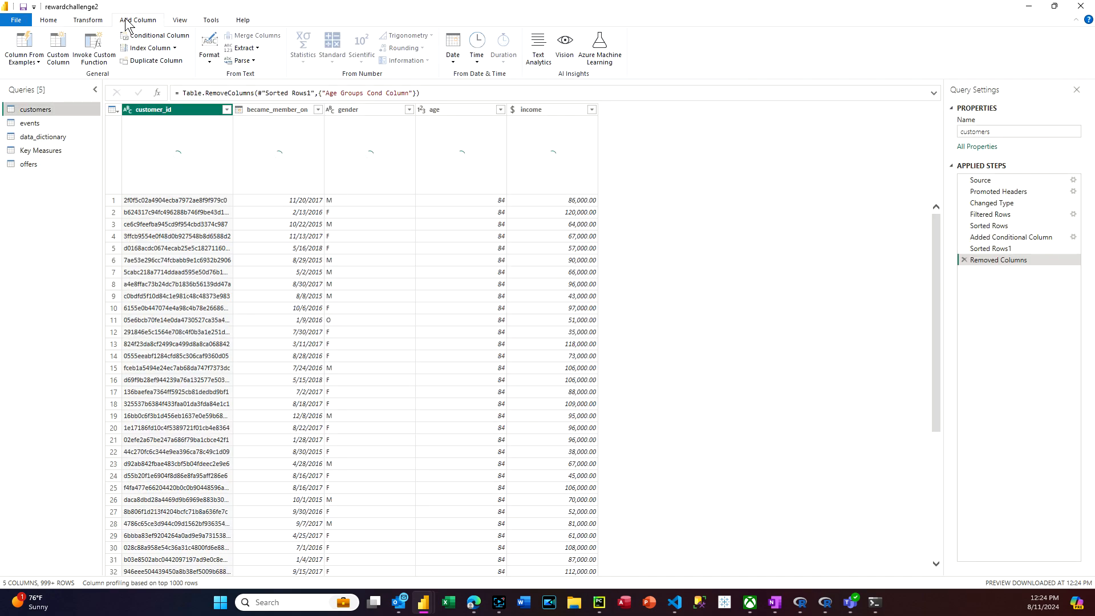
pyautogui.click(145, 40)
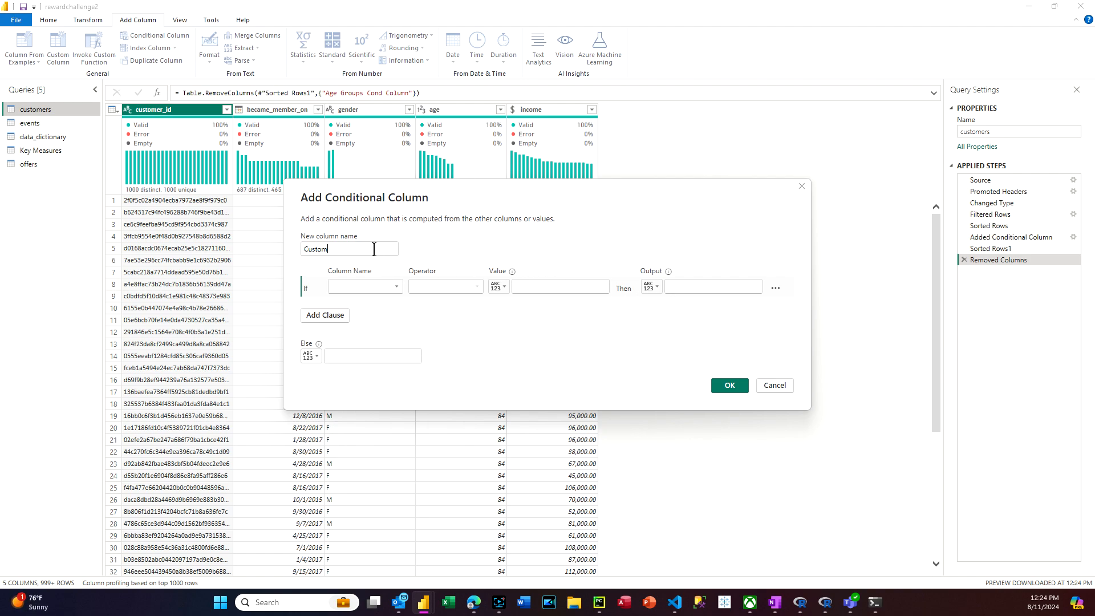
pyautogui.moveTo(334, 249); pyautogui.dragTo(174, 242)
pyautogui.write('AgeGropu')
pyautogui.press('BackSpace')
pyautogui.press('BackSpace')
pyautogui.write('uosCC')
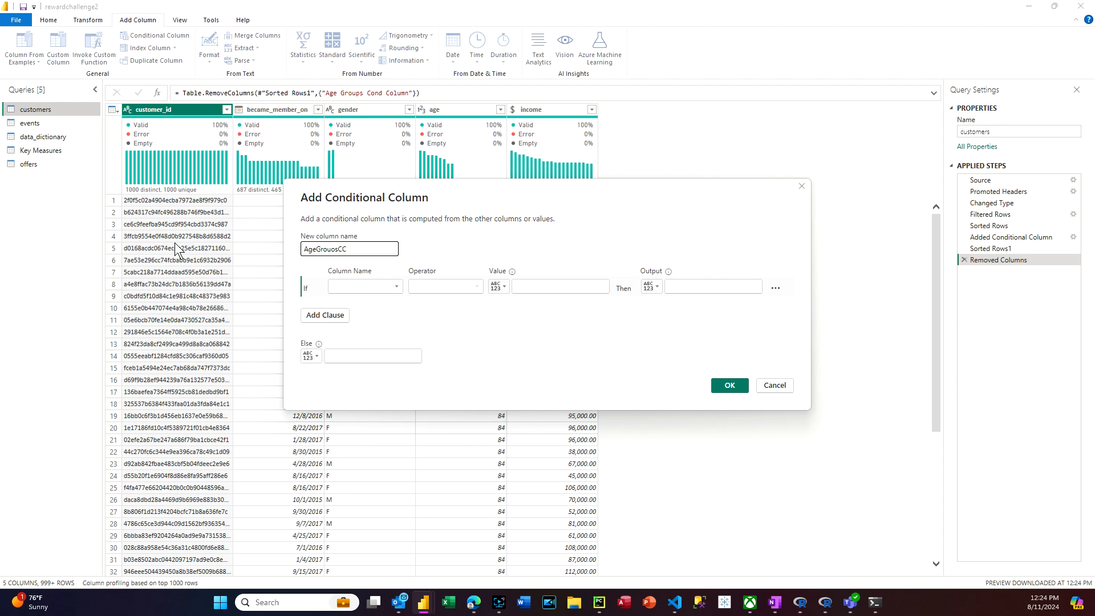
pyautogui.press('BackSpace')
pyautogui.press('BackSpace')
pyautogui.press('BackSpace')
pyautogui.press('BackSpace')
pyautogui.write('psCC')
# Define the first clause to output "65 and older" when age is greater than or equal to 65.
pyautogui.click(399, 285)
pyautogui.click(351, 330)
pyautogui.click(476, 286)
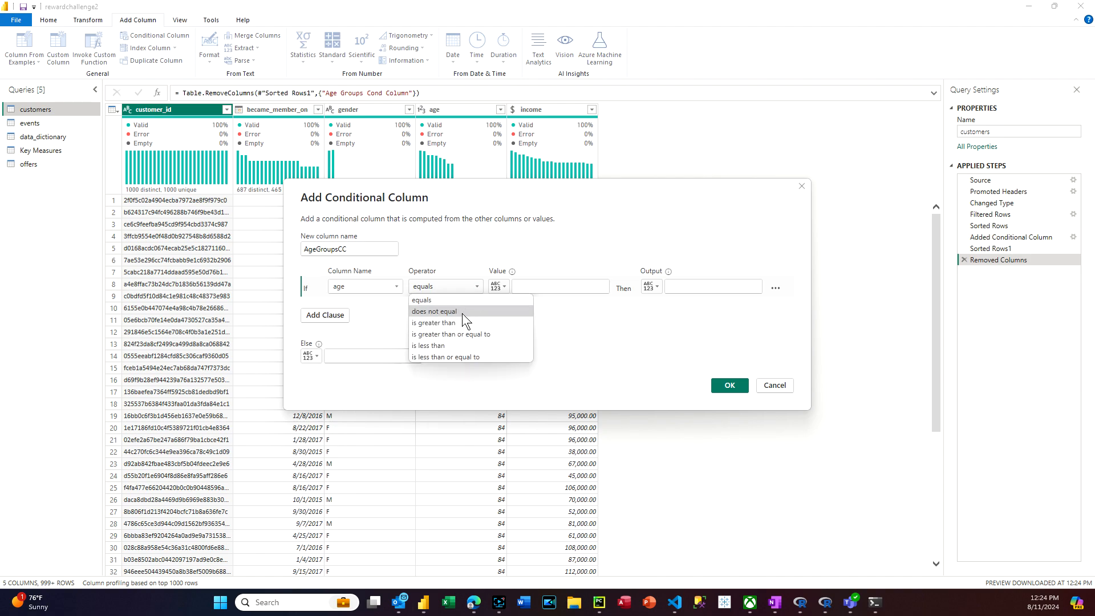
pyautogui.click(456, 334)
pyautogui.click(541, 286)
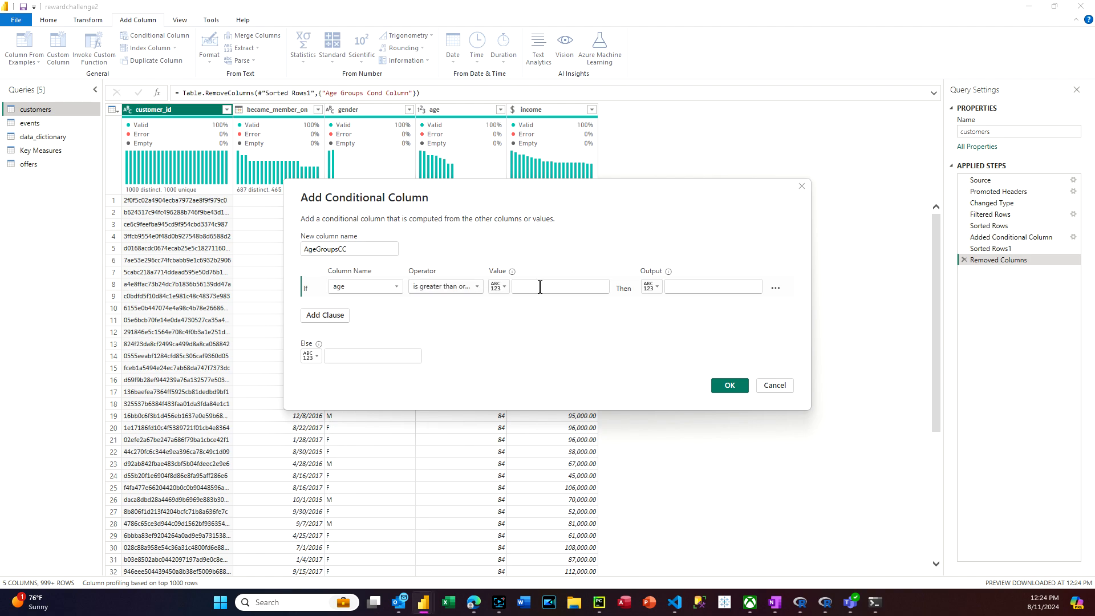
pyautogui.write('65')
pyautogui.click(687, 288)
pyautogui.write('65 and older')
# Add a second clause that outputs "55-64" when age is greater than or equal to 55.
pyautogui.click(326, 314)
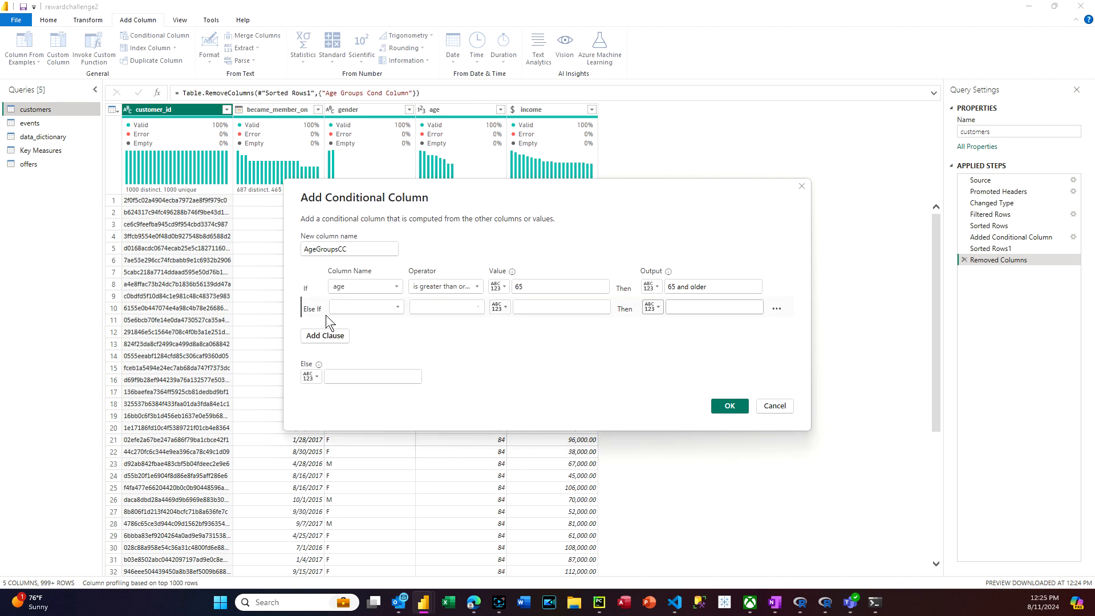
pyautogui.click(401, 306)
pyautogui.click(346, 351)
pyautogui.click(481, 306)
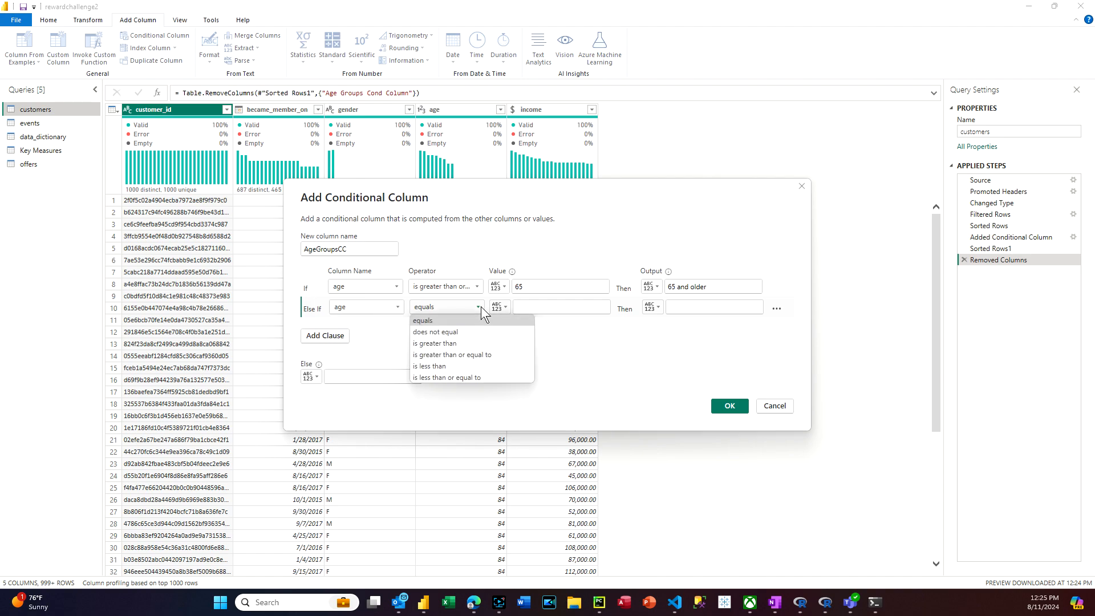
pyautogui.click(456, 351)
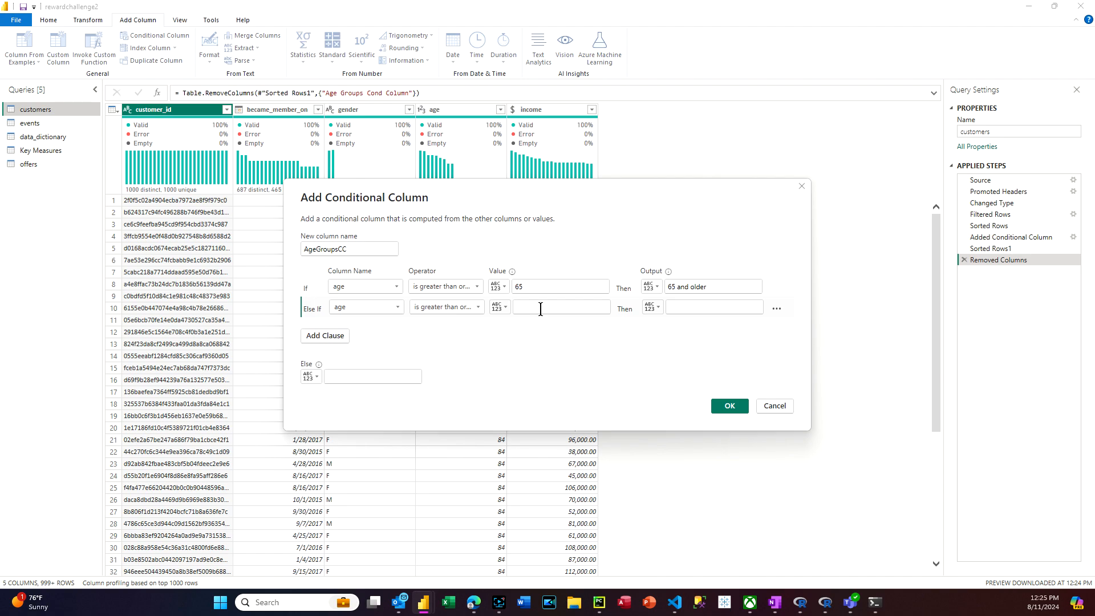
pyautogui.click(541, 309)
pyautogui.write('55')
pyautogui.click(684, 307)
pyautogui.write('55-64')
# Add a third clause that outputs "45-54" when age is greater than or equal to 45.
pyautogui.click(323, 337)
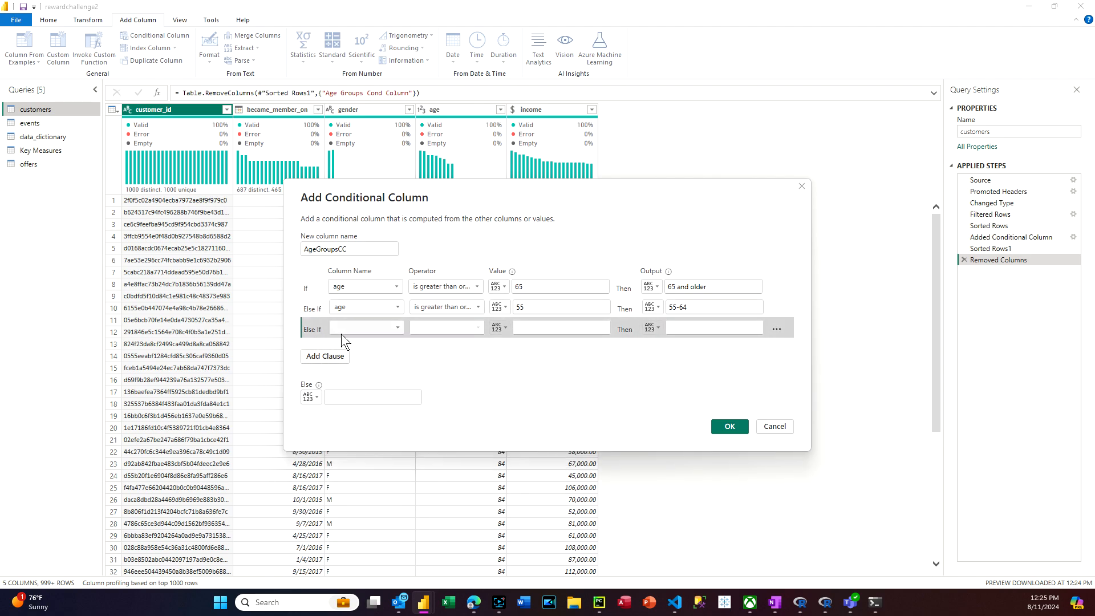
pyautogui.click(399, 327)
pyautogui.click(361, 370)
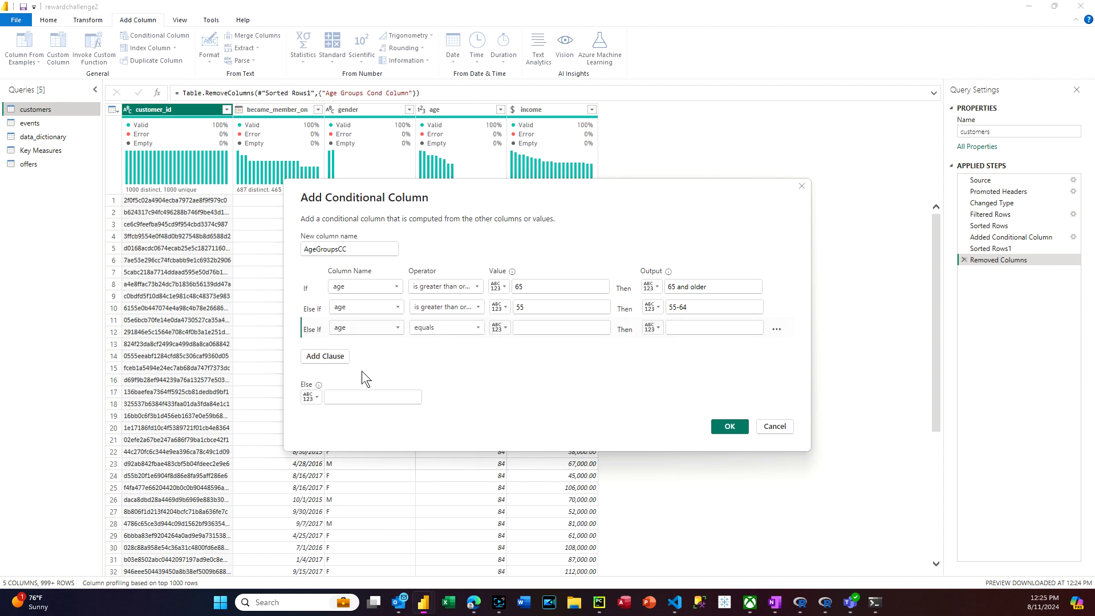
pyautogui.click(479, 327)
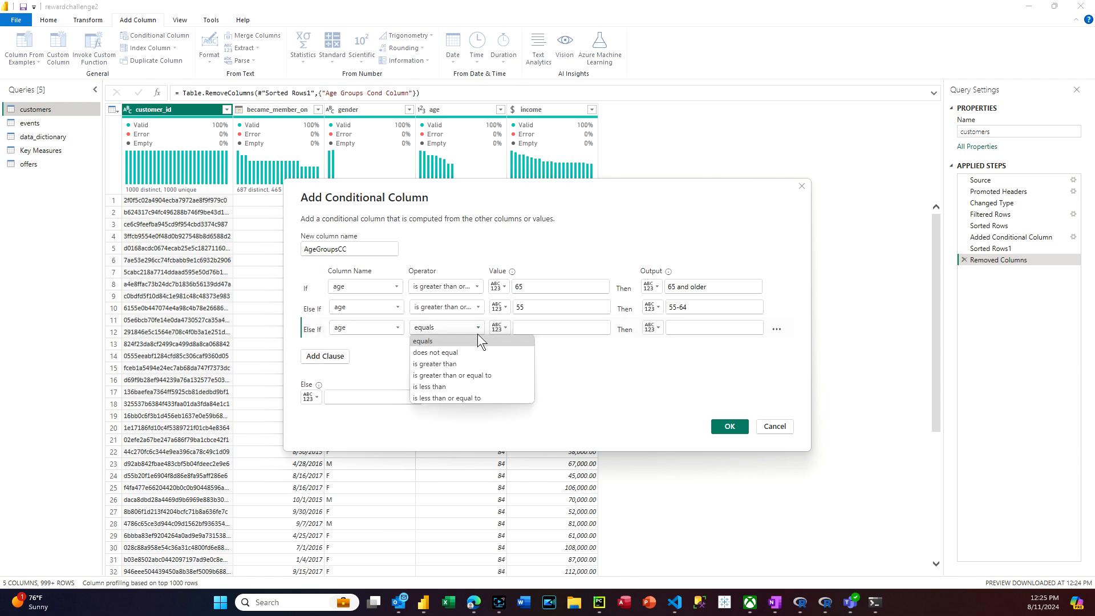
pyautogui.click(461, 374)
pyautogui.click(539, 329)
pyautogui.write('45')
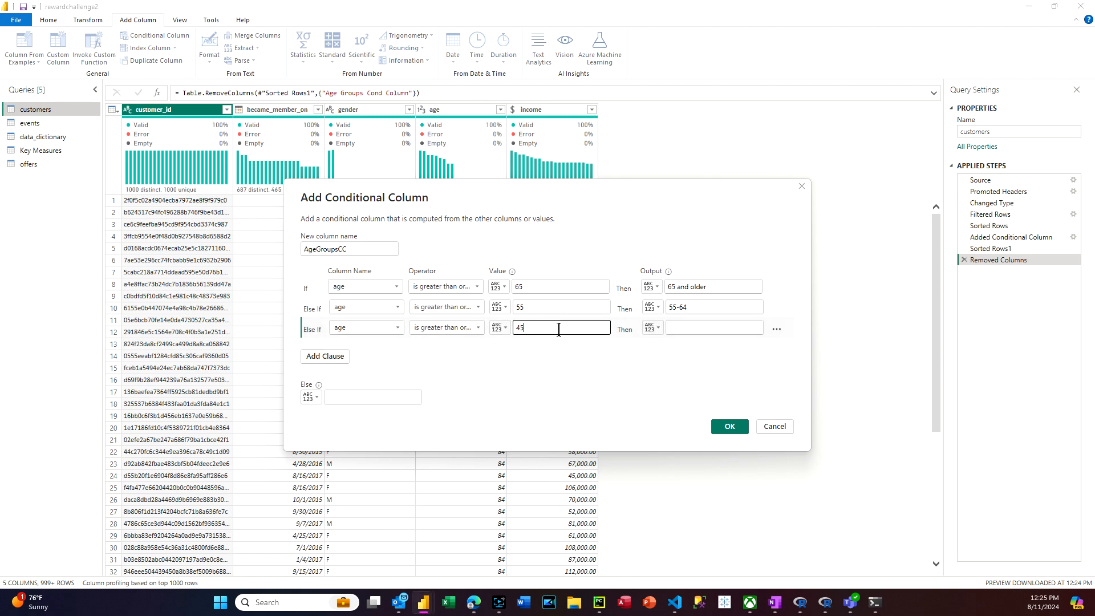
pyautogui.click(707, 327)
pyautogui.write('5')
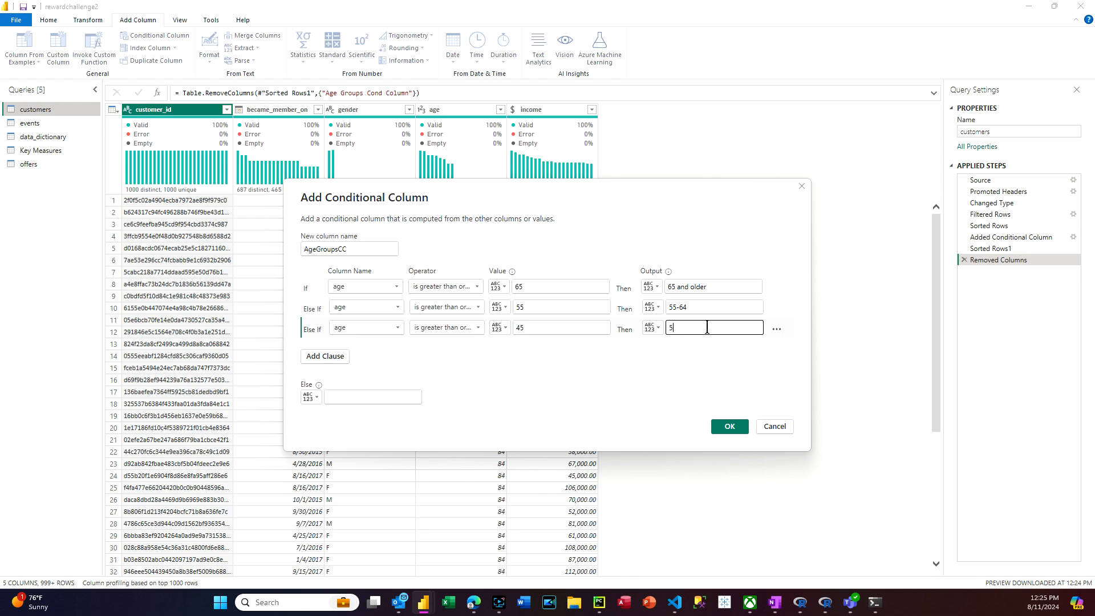
pyautogui.press('BackSpace')
pyautogui.write('45-545')
pyautogui.press('BackSpace')
# Add a fourth clause that outputs "35-44" when age is greater than or equal to 35.
pyautogui.click(339, 356)
pyautogui.click(402, 342)
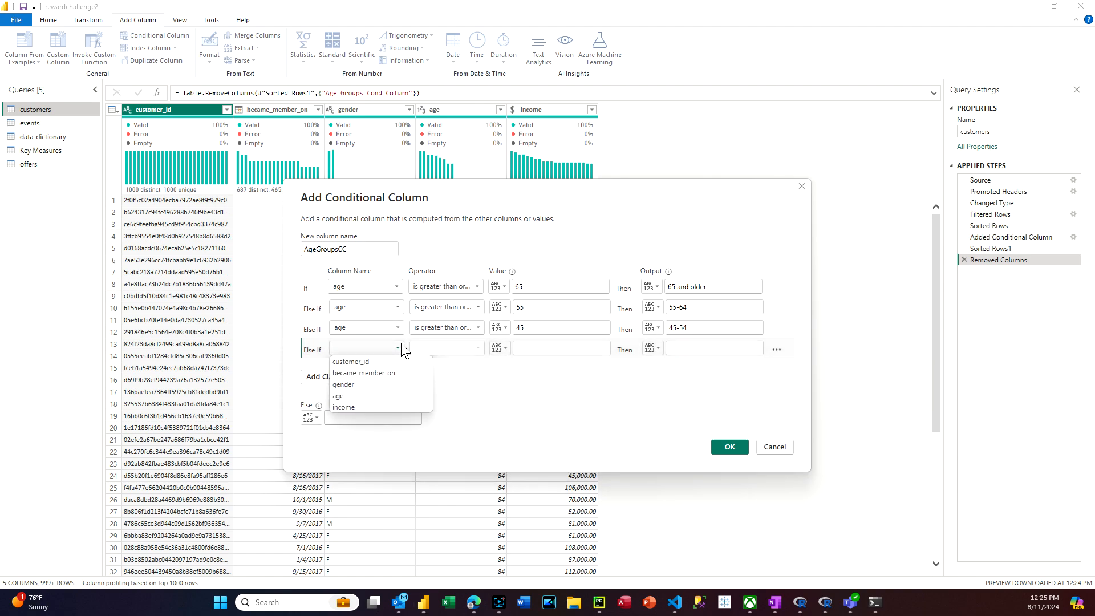
pyautogui.click(357, 396)
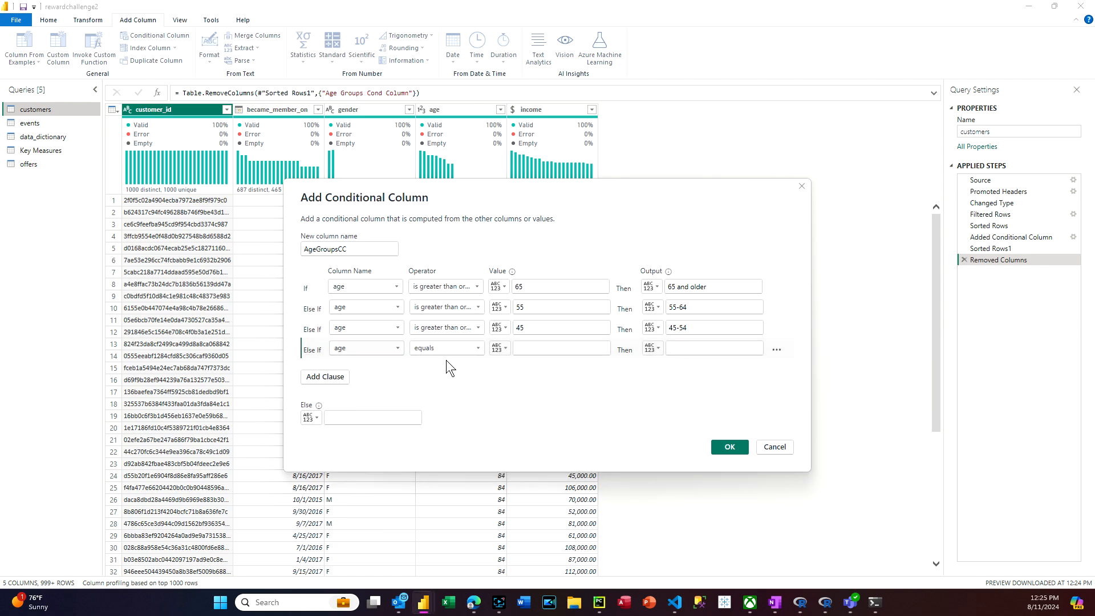
pyautogui.click(477, 345)
pyautogui.click(454, 399)
pyautogui.click(684, 349)
pyautogui.write('35-44')
# Add a fifth clause that outputs "25-34" when age is greater than or equal to 25.
pyautogui.click(335, 378)
pyautogui.click(394, 369)
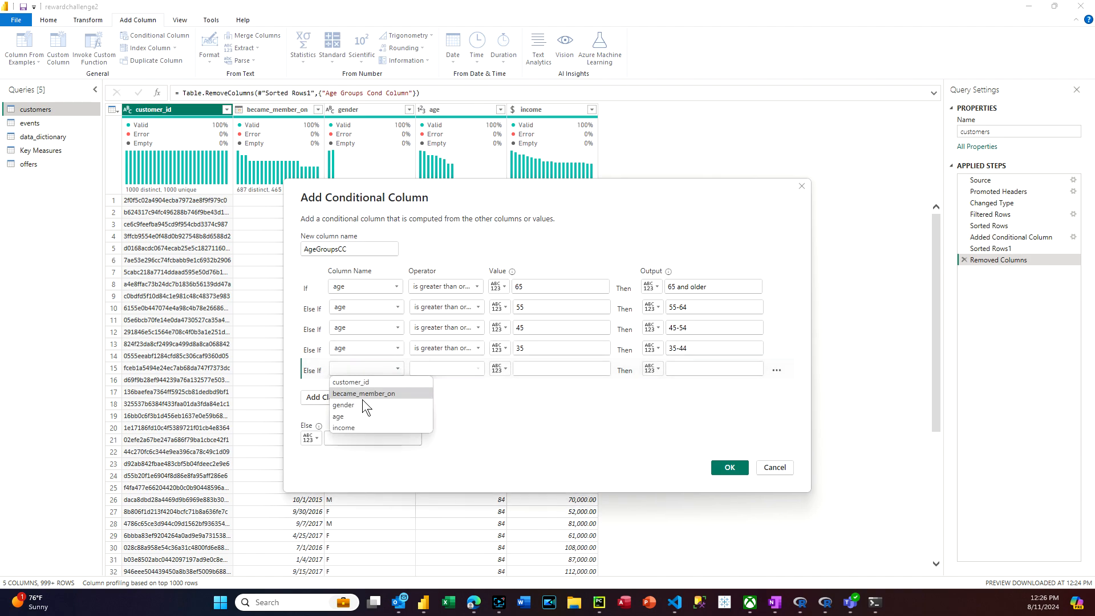
pyautogui.click(357, 416)
pyautogui.click(477, 368)
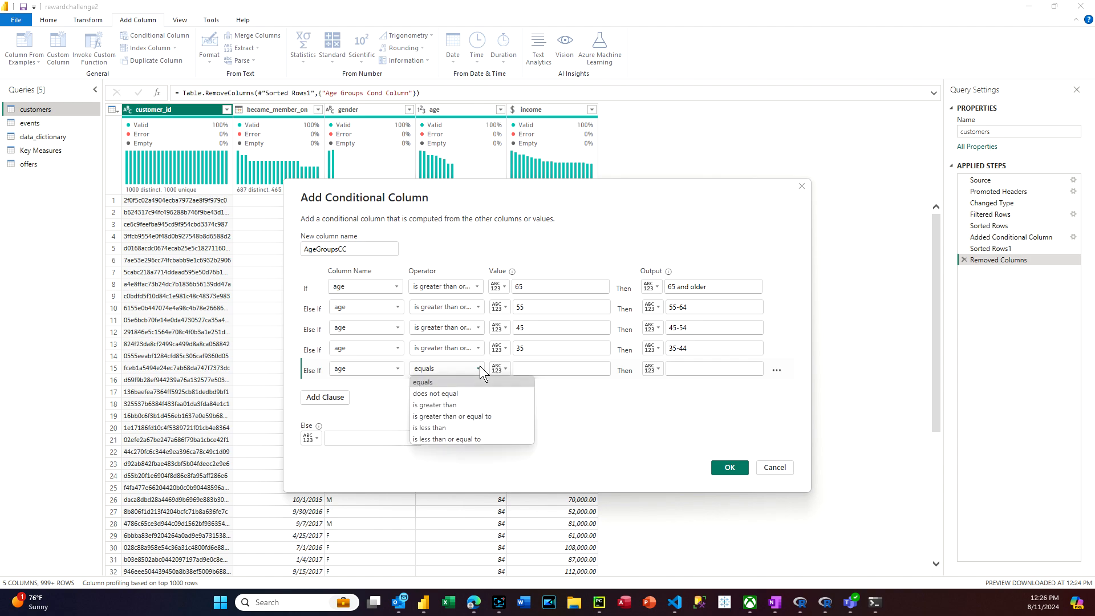
pyautogui.click(456, 417)
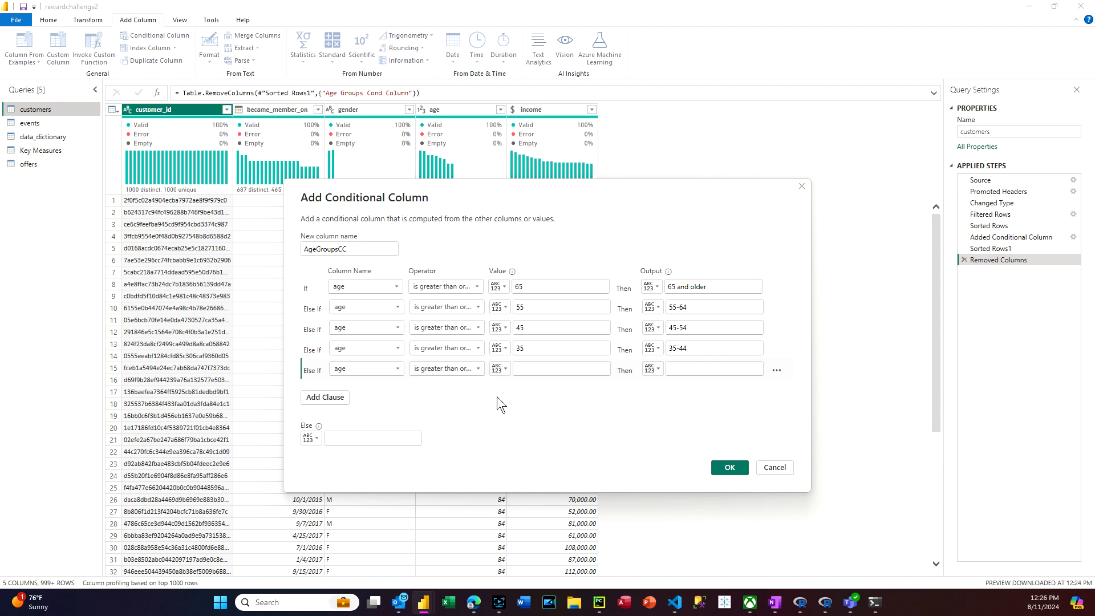
pyautogui.click(534, 369)
pyautogui.write('25')
pyautogui.click(680, 369)
pyautogui.write('25-34')
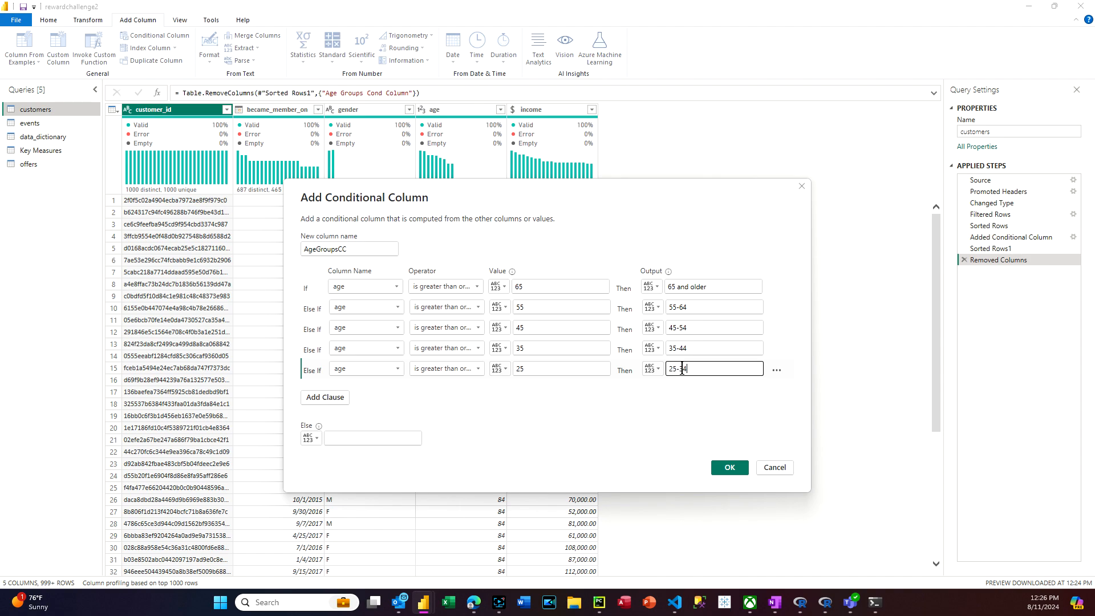
# Add a sixth clause that outputs "18-24" when age is greater than or equal to 18.
pyautogui.click(337, 397)
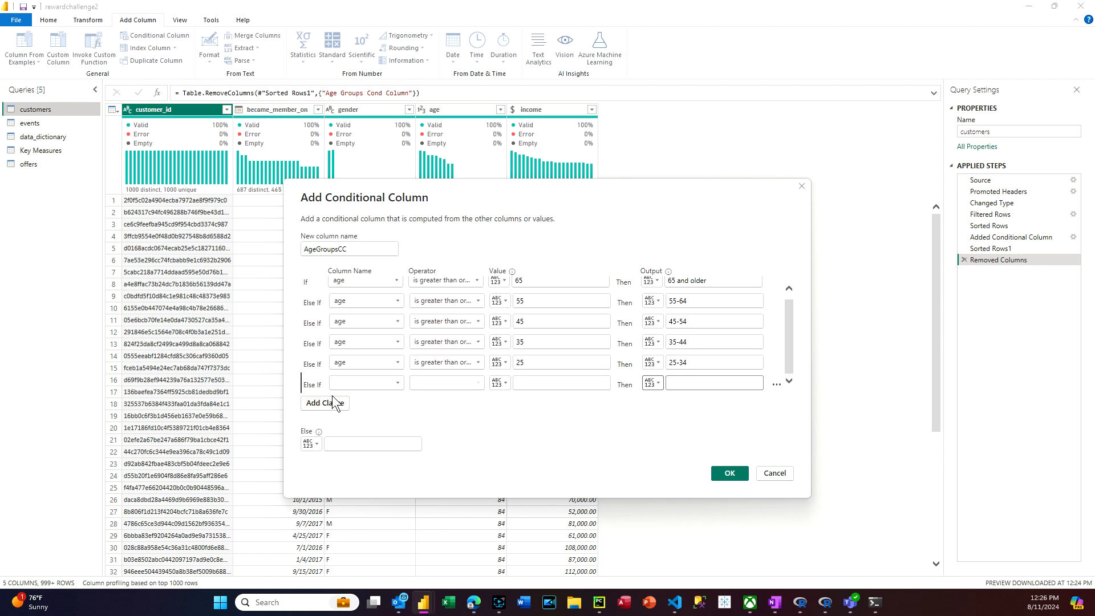
pyautogui.click(397, 382)
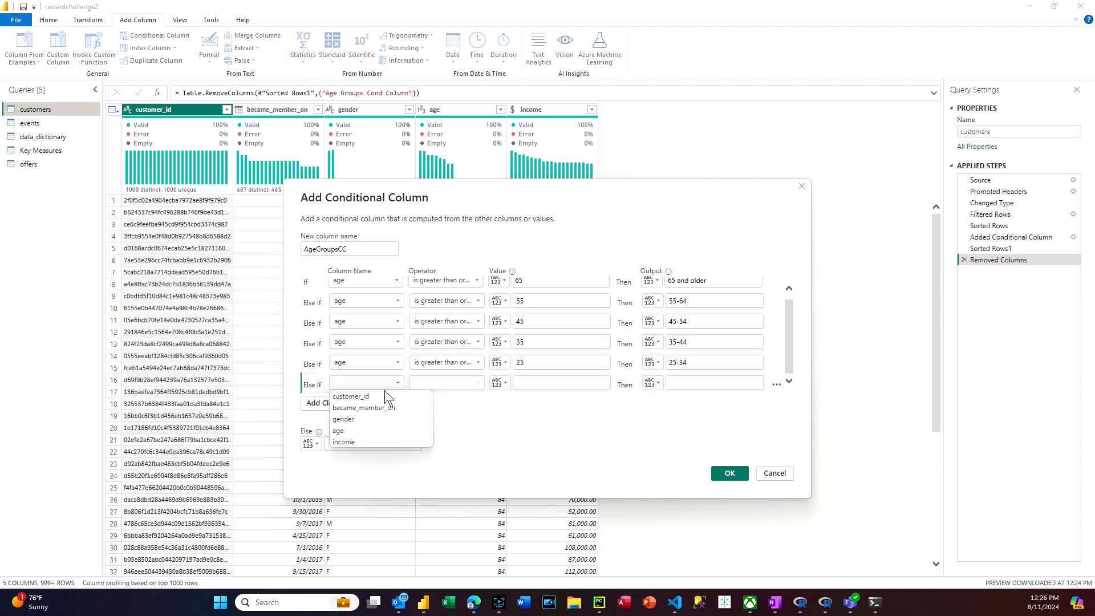
pyautogui.click(356, 427)
pyautogui.click(477, 383)
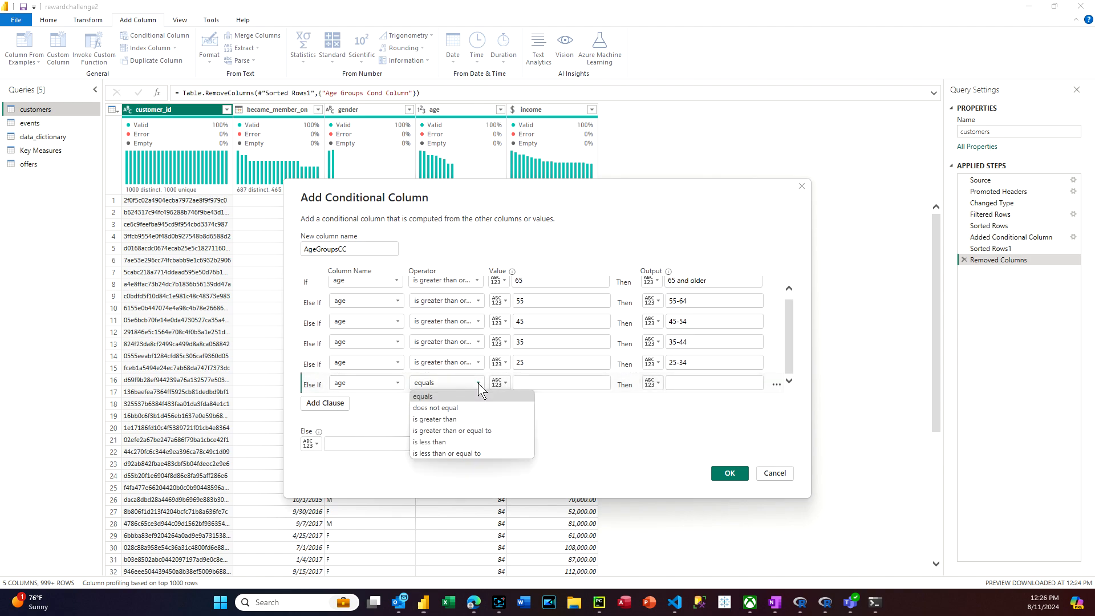
pyautogui.click(446, 425)
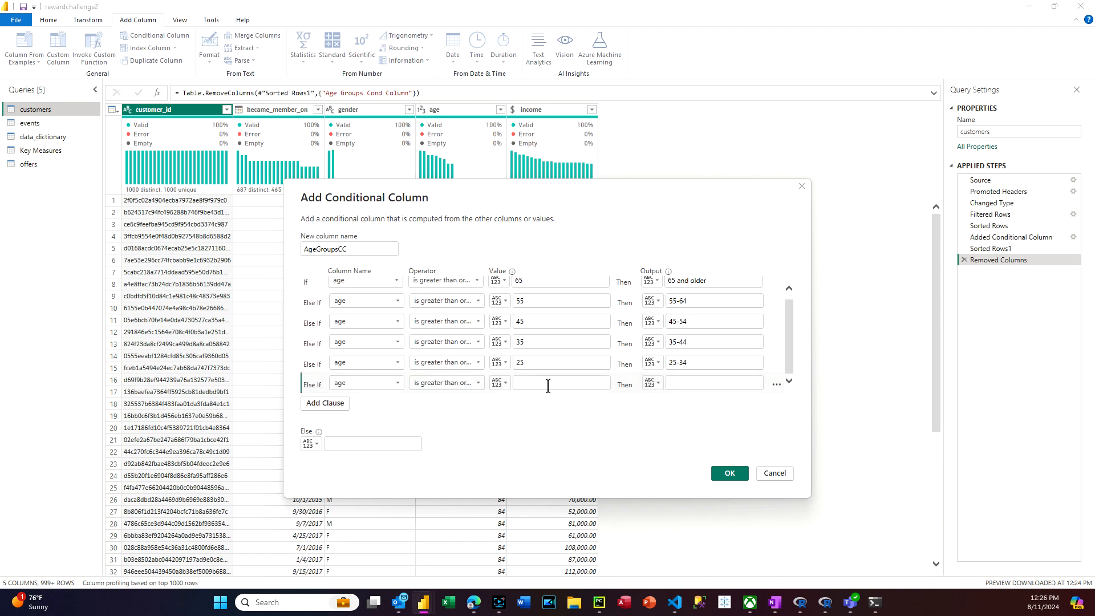
pyautogui.write('18')
pyautogui.click(680, 382)
pyautogui.write('18-24')
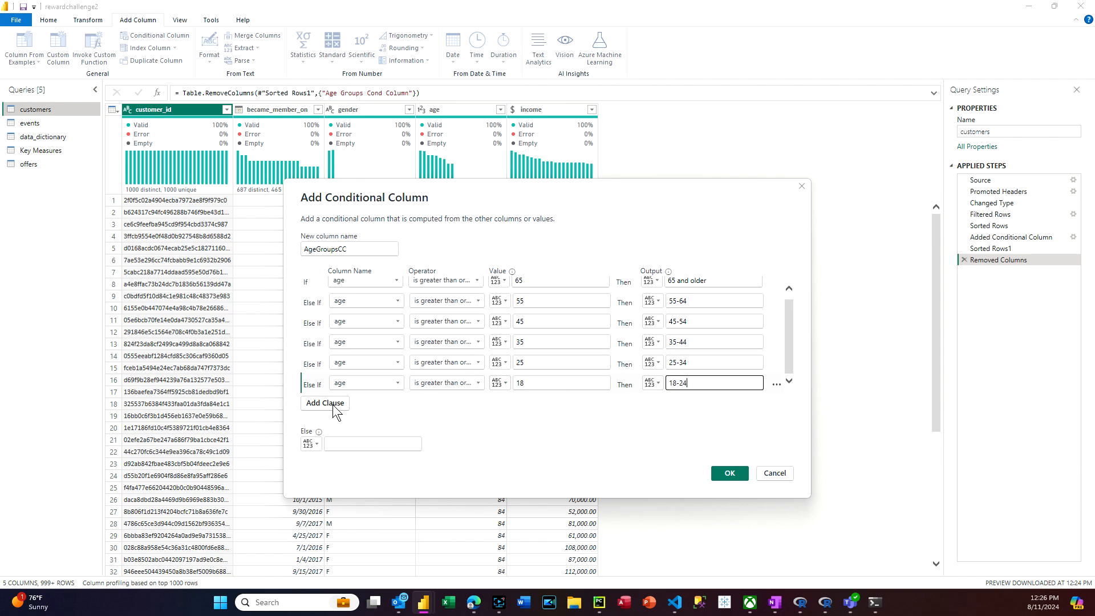
# Set the conditional column's Else output to "17 and younger".
pyautogui.click(343, 445)
pyautogui.write('1')
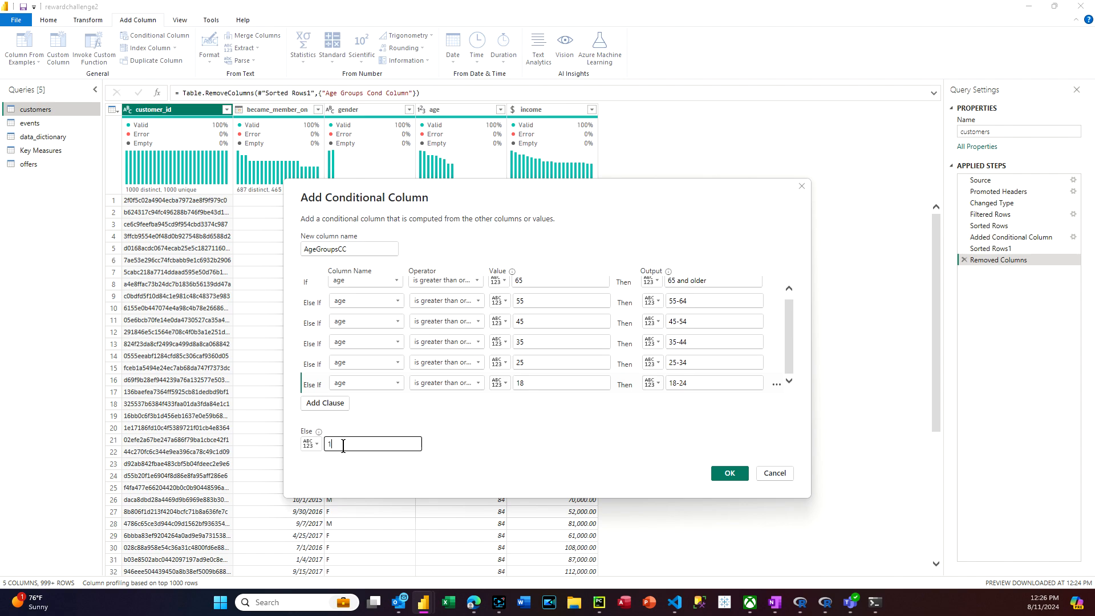
pyautogui.write('7 and yp')
pyautogui.press('BackSpace')
pyautogui.press('BackSpace')
pyautogui.press('BackSpace')
pyautogui.press('BackSpace')
pyautogui.press('BackSpace')
pyautogui.press('BackSpace')
pyautogui.press('BackSpace')
pyautogui.write('17 and younger')
pyautogui.moveTo(405, 443); pyautogui.dragTo(308, 456)
# Add a seventh clause that outputs "under 18" when age is less than 18.
pyautogui.click(319, 404)
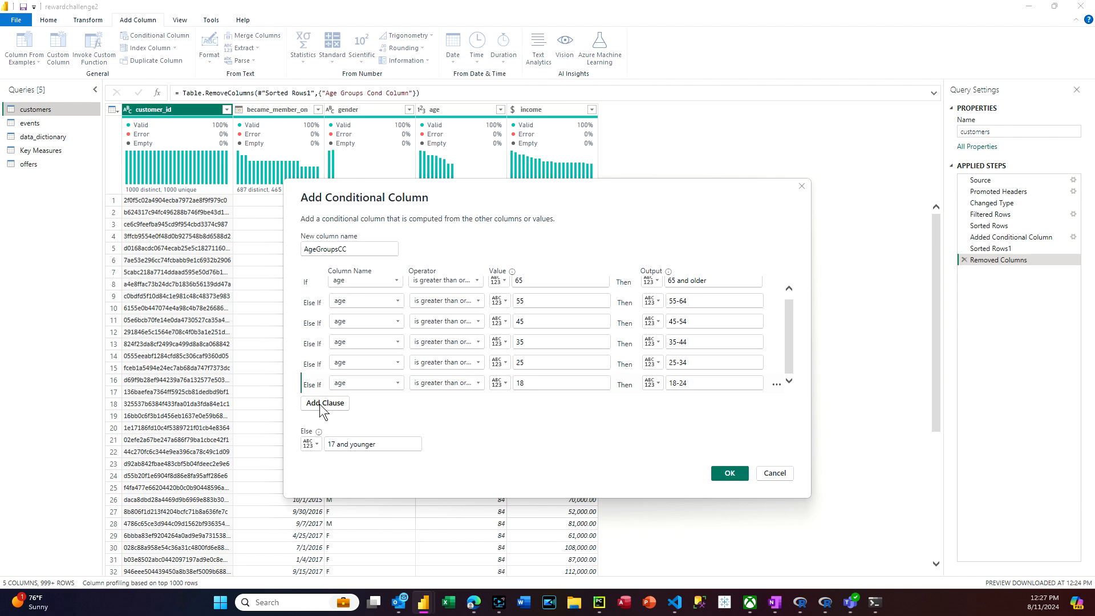
pyautogui.click(398, 381)
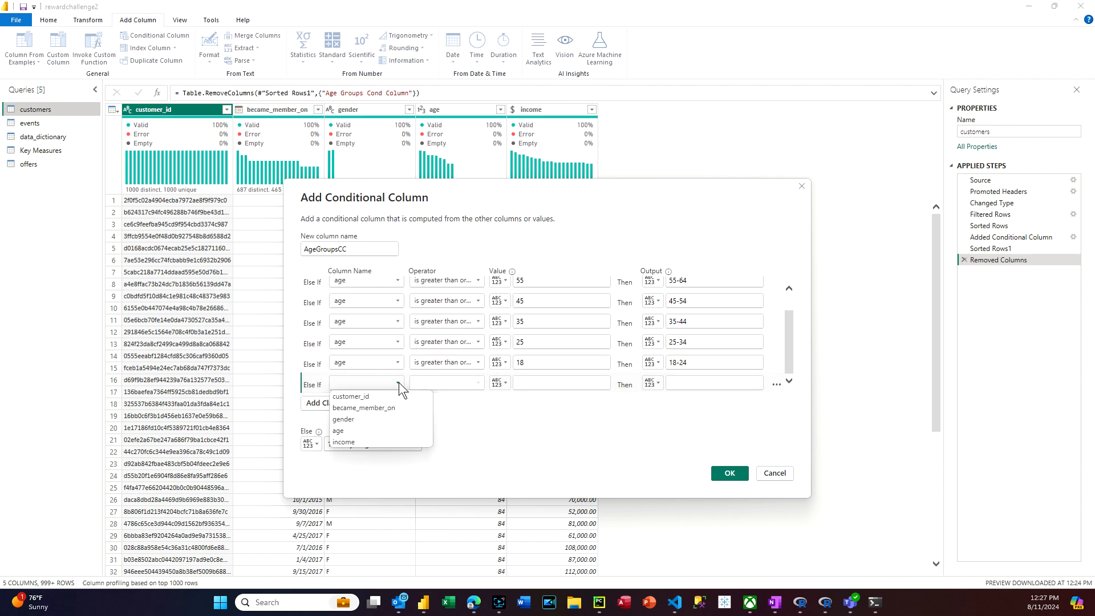
pyautogui.click(363, 431)
pyautogui.click(476, 383)
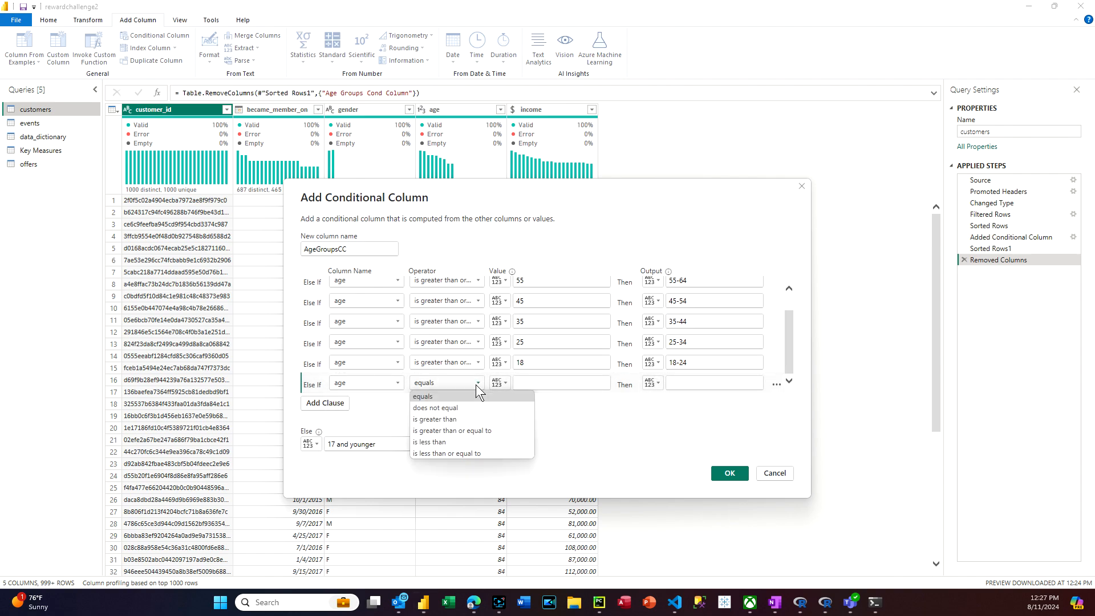
pyautogui.click(447, 445)
pyautogui.click(540, 385)
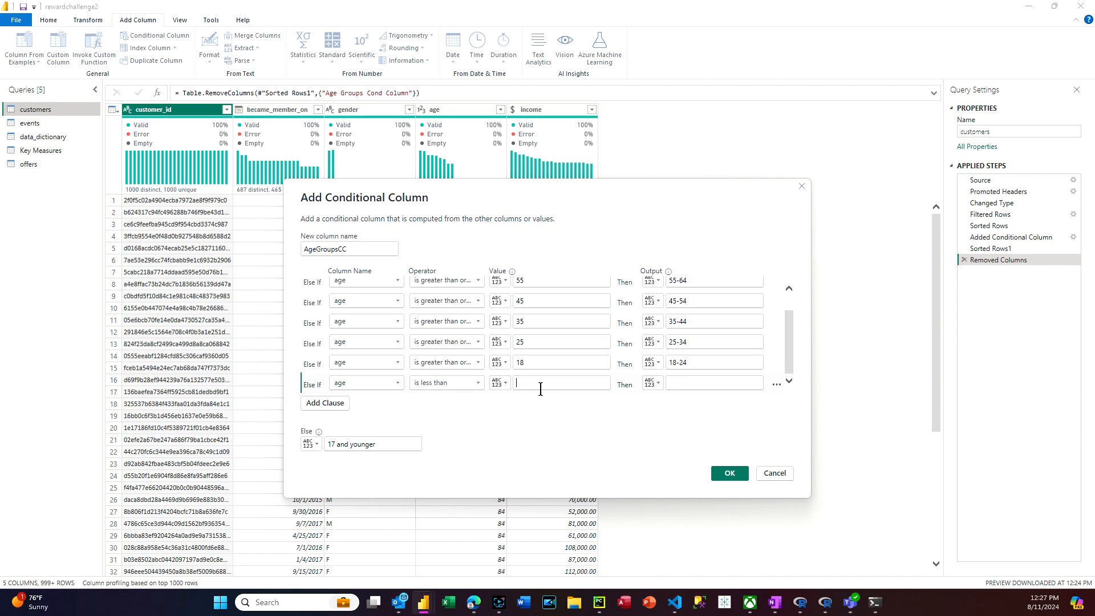
pyautogui.write('18')
pyautogui.click(683, 382)
pyautogui.write('under 18')
# Set the Else output to "unknown" and create the AgeGroupsCC conditional column.
pyautogui.click(363, 445)
pyautogui.hotkey('ctrl', 'a')
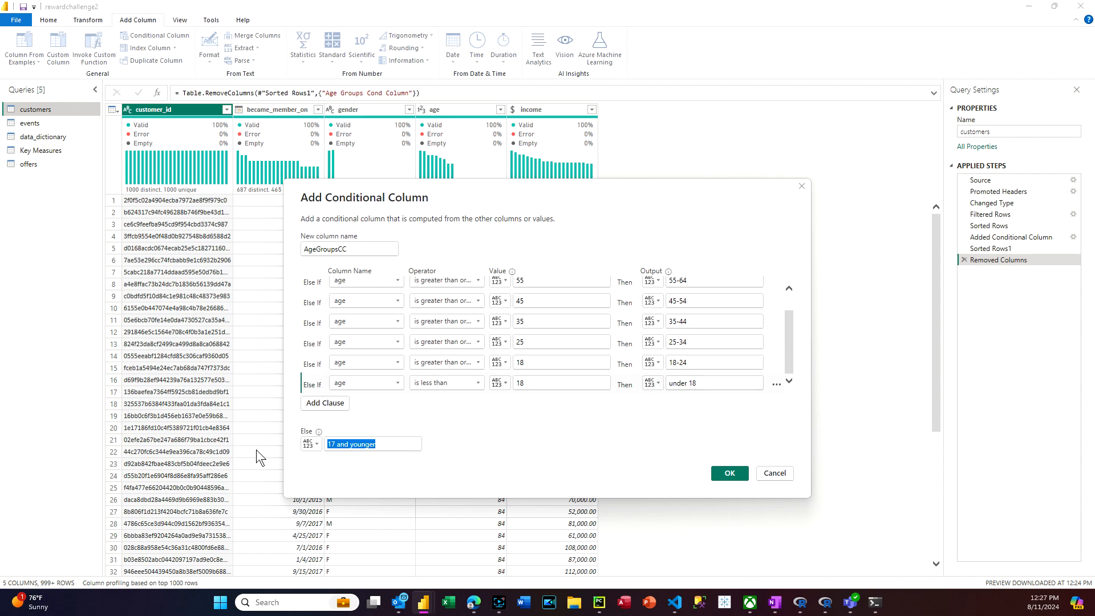
pyautogui.write('unkn')
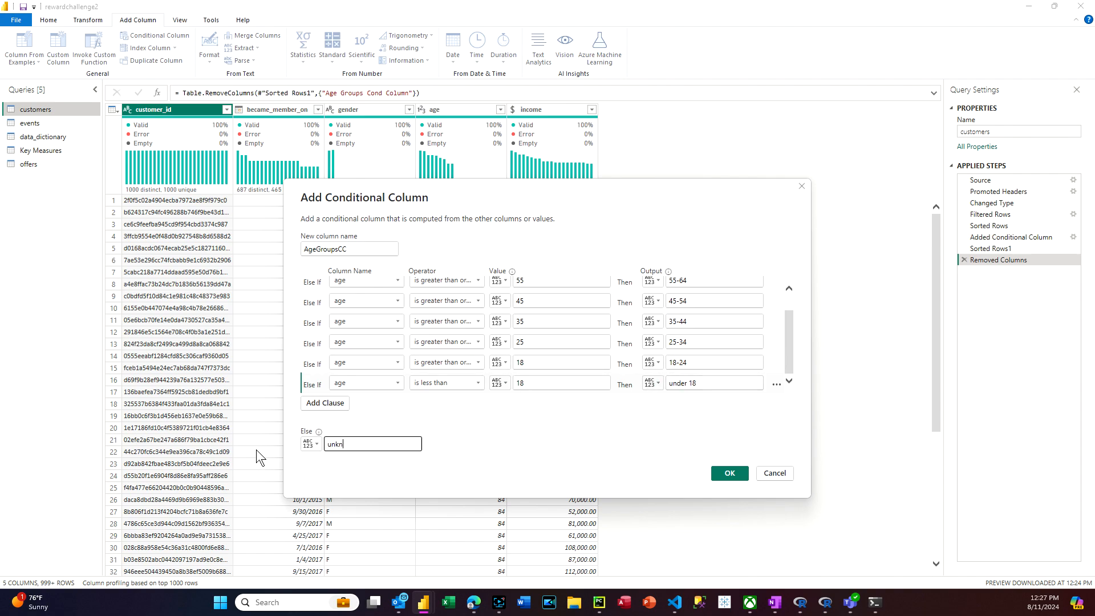
pyautogui.write('onw')
pyautogui.press('BackSpace')
pyautogui.press('BackSpace')
pyautogui.write('wn')
pyautogui.click(728, 474)
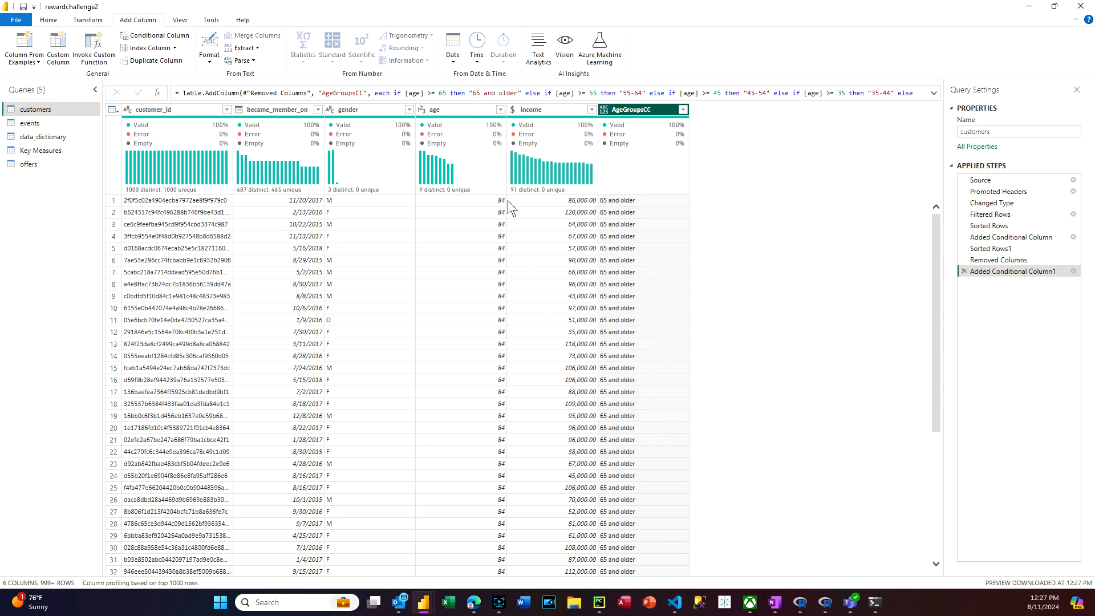
# Load the full value lists in the age and AgeGroupsCC filters, accepting the AgeGroupsCC filter with all values selected.
pyautogui.click(500, 110)
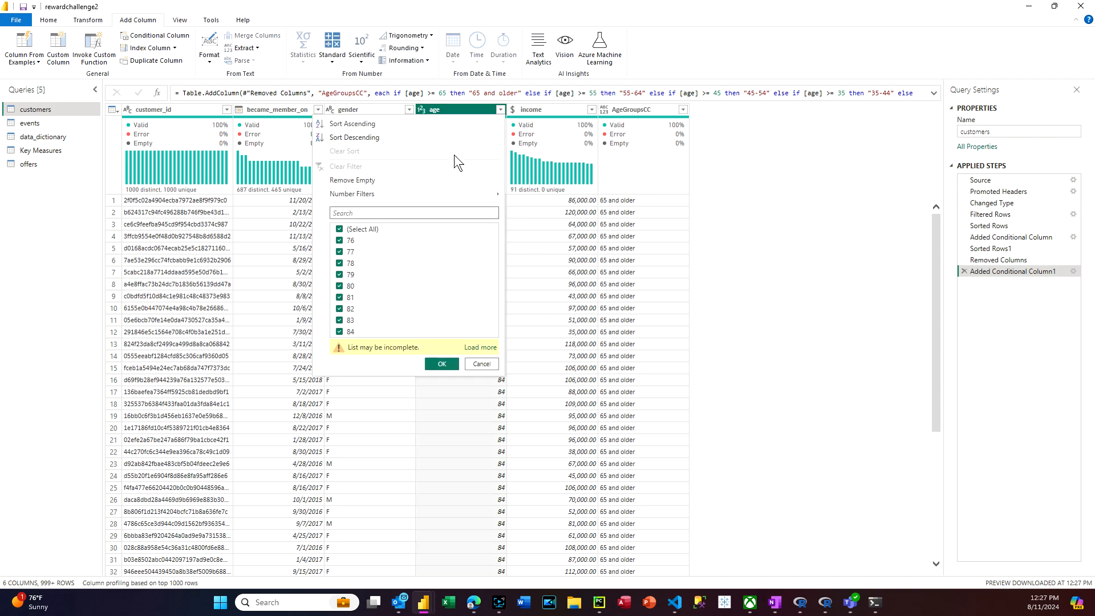
pyautogui.click(479, 346)
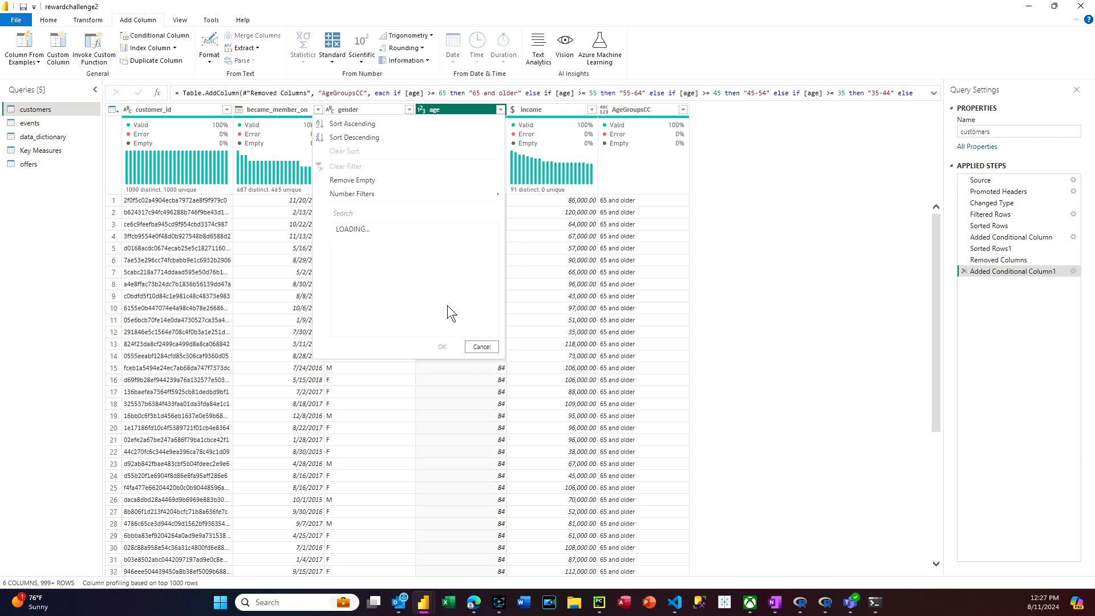
pyautogui.click(634, 107)
pyautogui.click(682, 109)
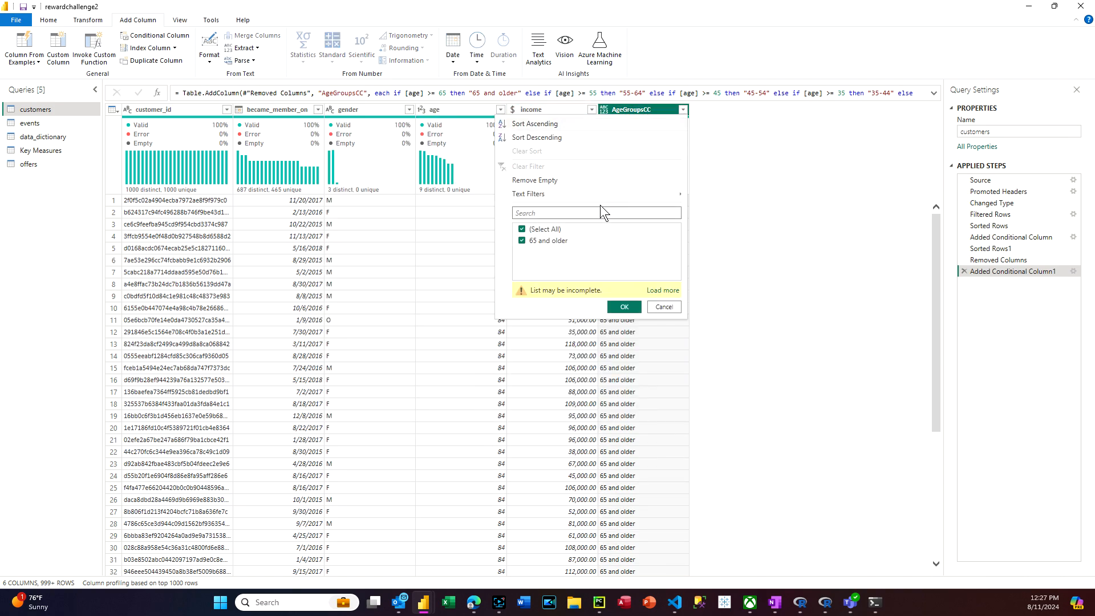
pyautogui.click(666, 289)
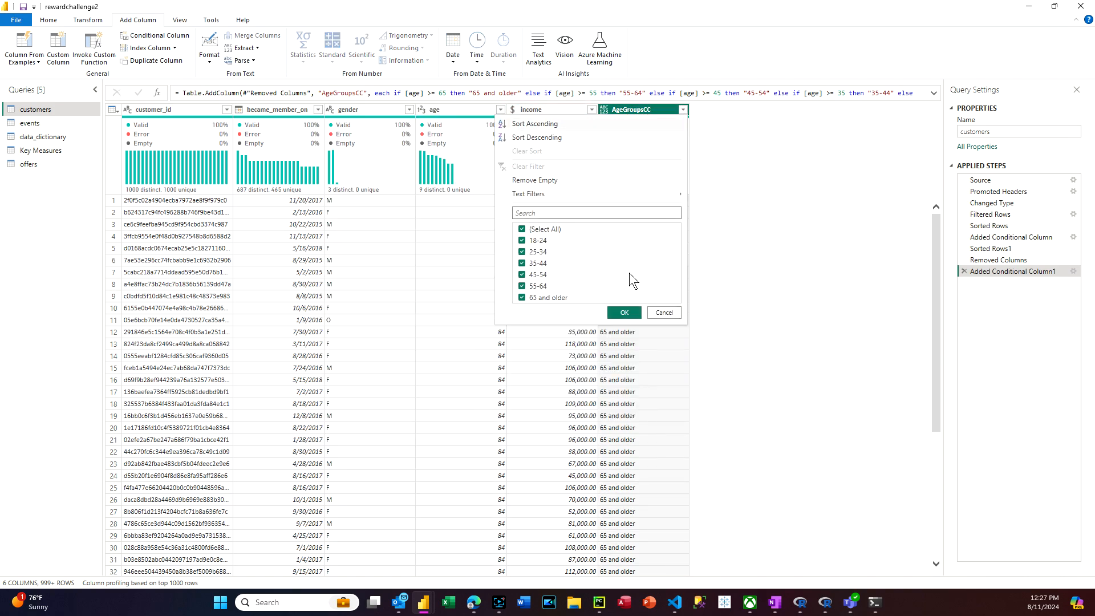
pyautogui.click(625, 312)
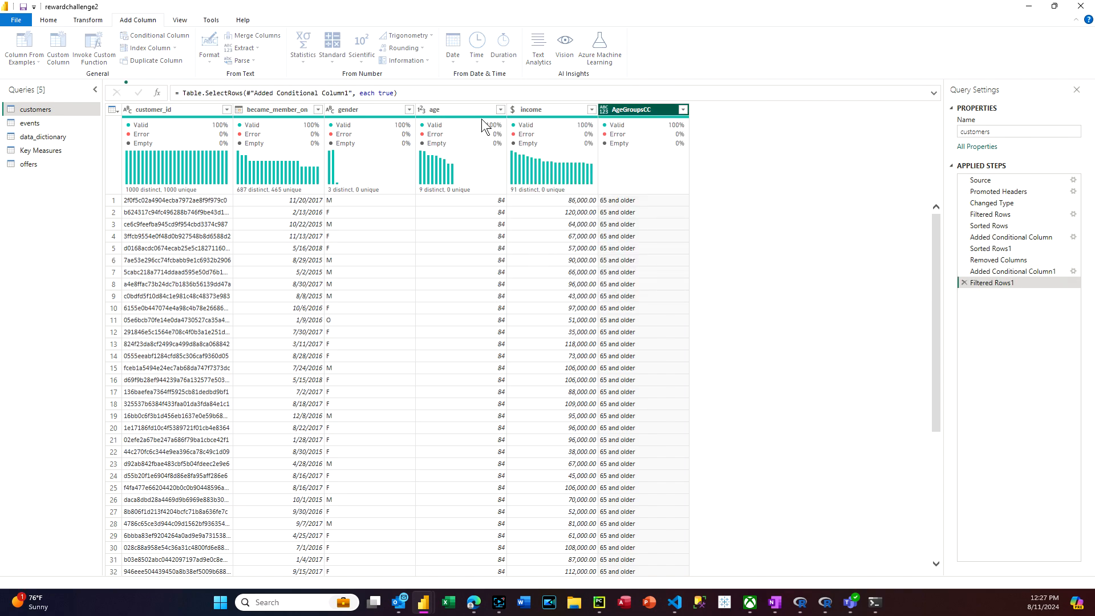
# Sort the customers query by age in ascending order, and close and apply the query changes to the report.
pyautogui.click(501, 109)
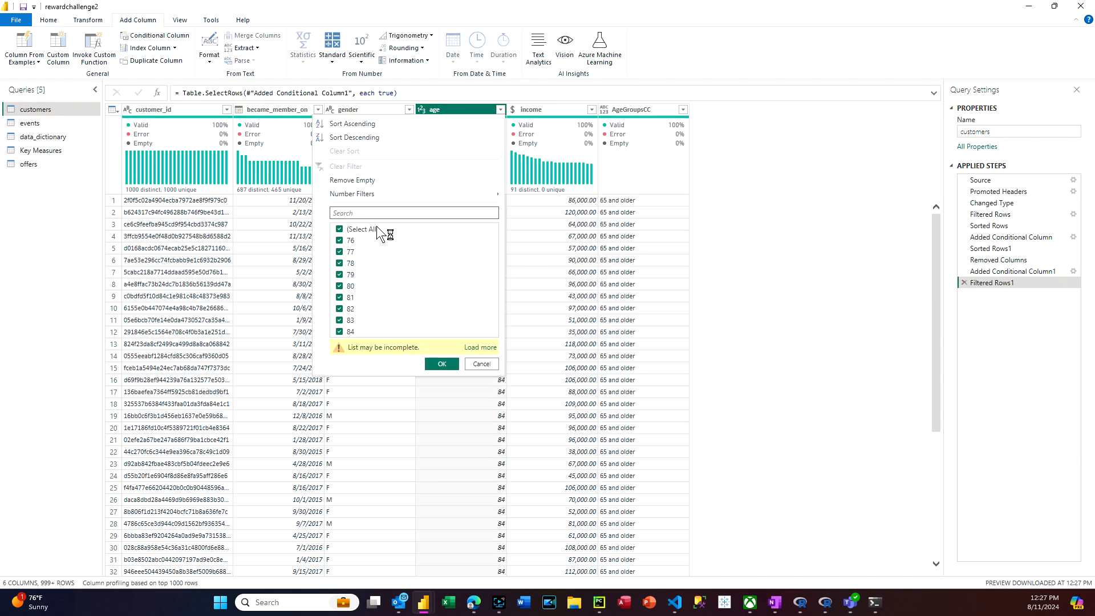
pyautogui.click(362, 124)
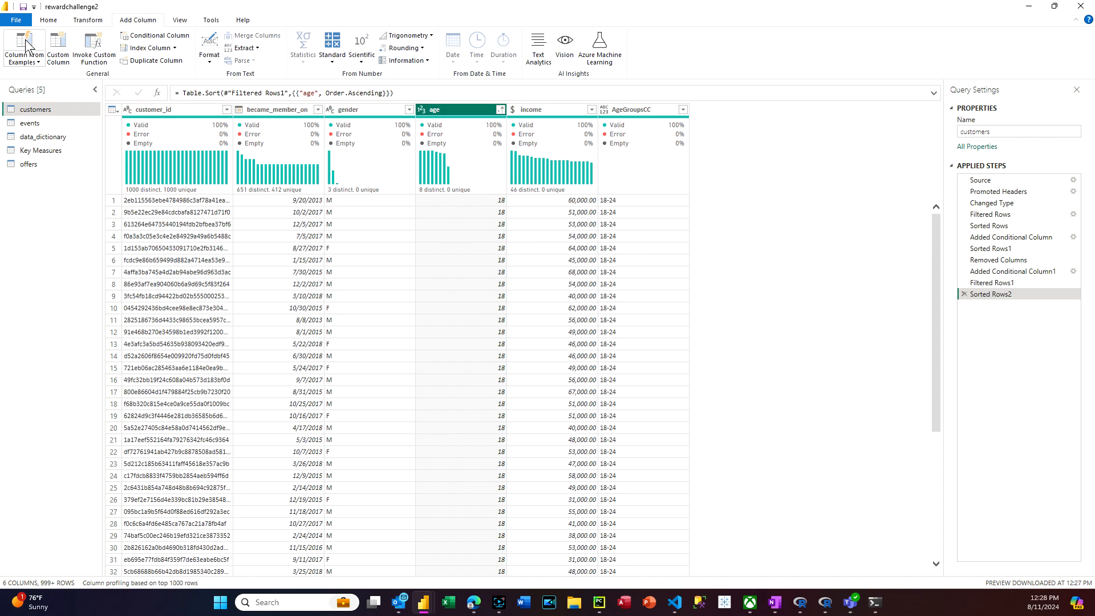
pyautogui.click(48, 21)
pyautogui.click(17, 40)
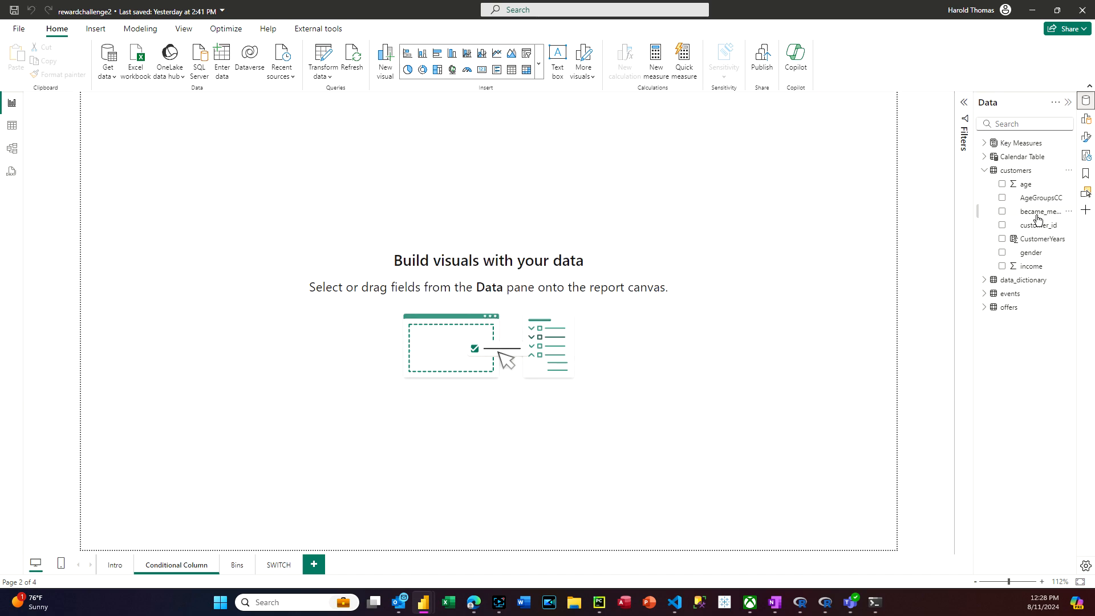
# Insert a clustered bar chart on the Conditional Column page and add customer_id and AgeGroupsCC from the customers table to it.
pyautogui.click(1086, 121)
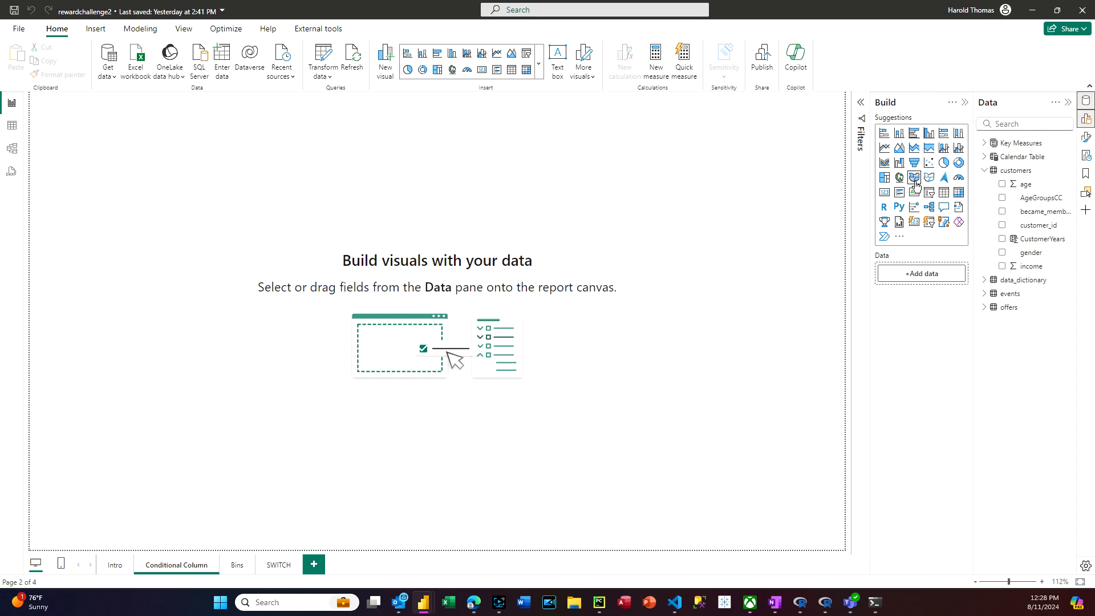
pyautogui.click(914, 135)
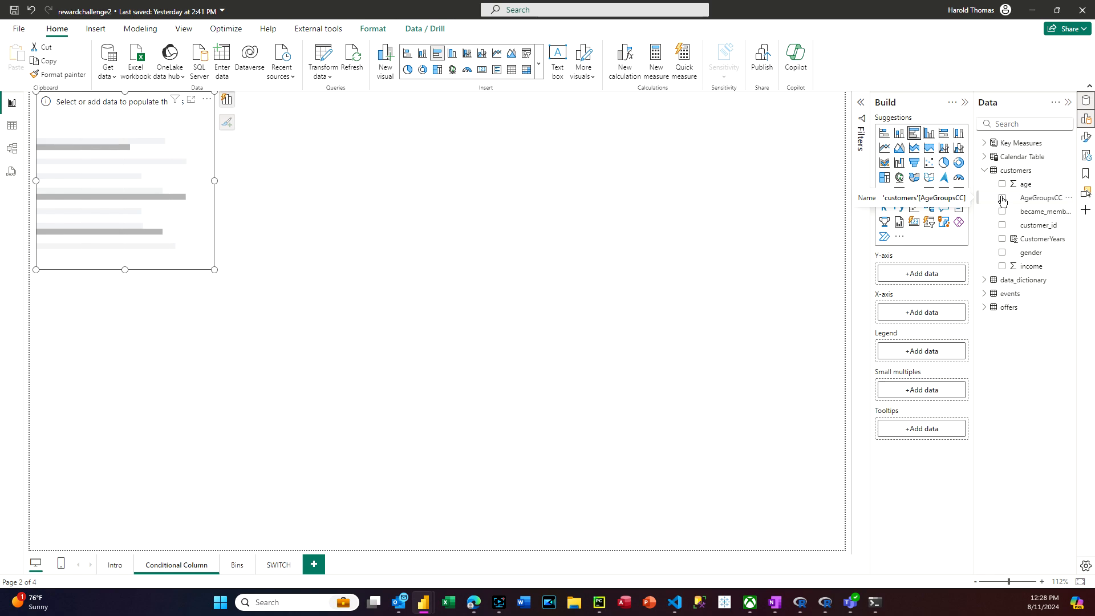
pyautogui.click(1001, 225)
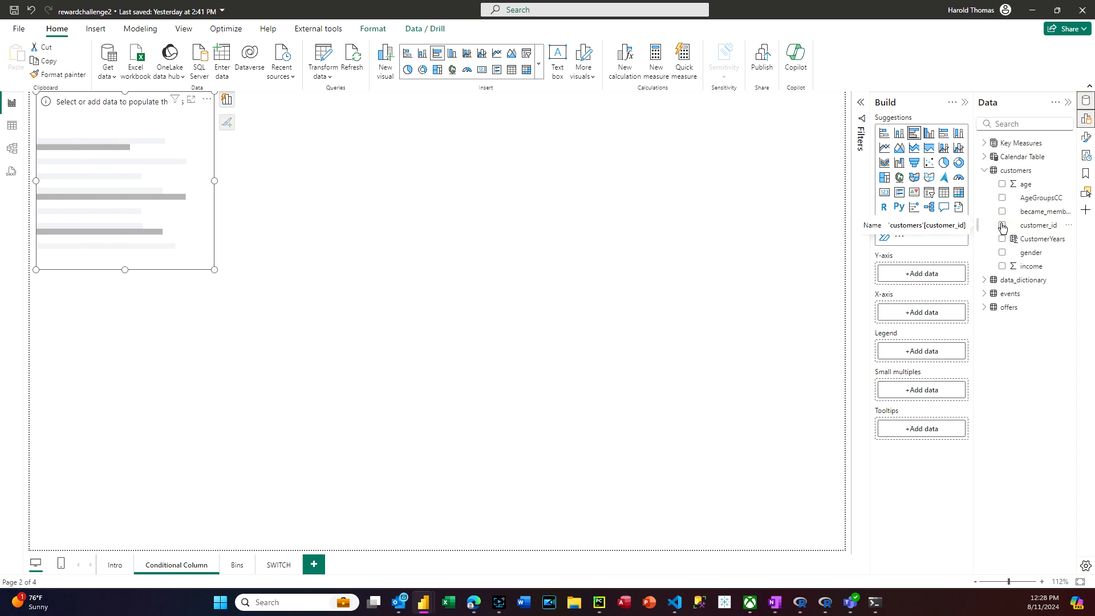
pyautogui.click(1002, 199)
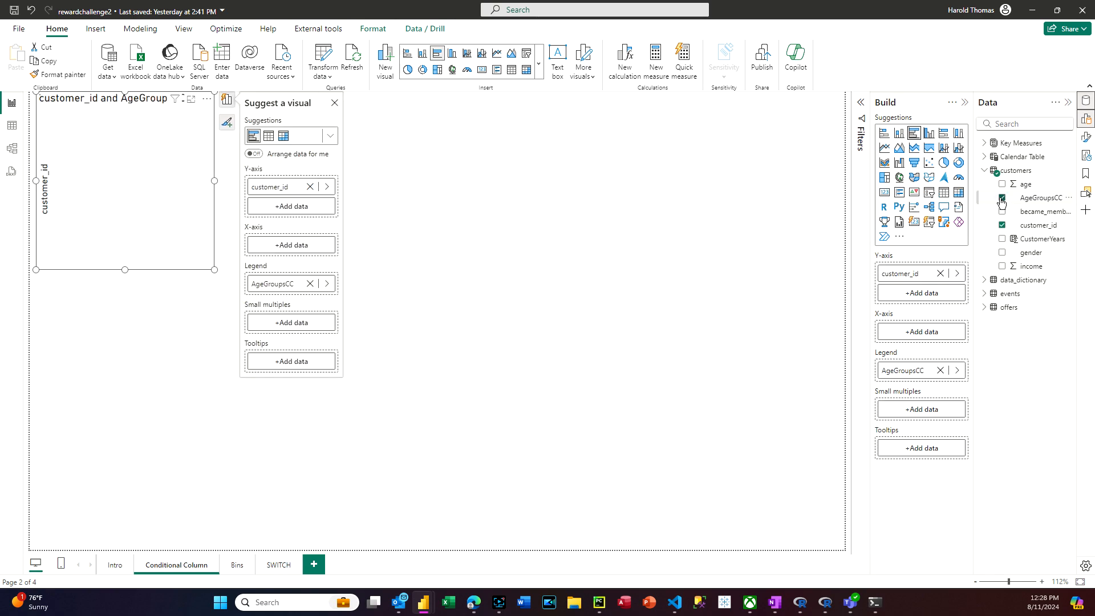
pyautogui.moveTo(924, 372)
pyautogui.mouseDown()
pyautogui.moveTo(923, 340)
pyautogui.moveTo(923, 367)
pyautogui.mouseUp()
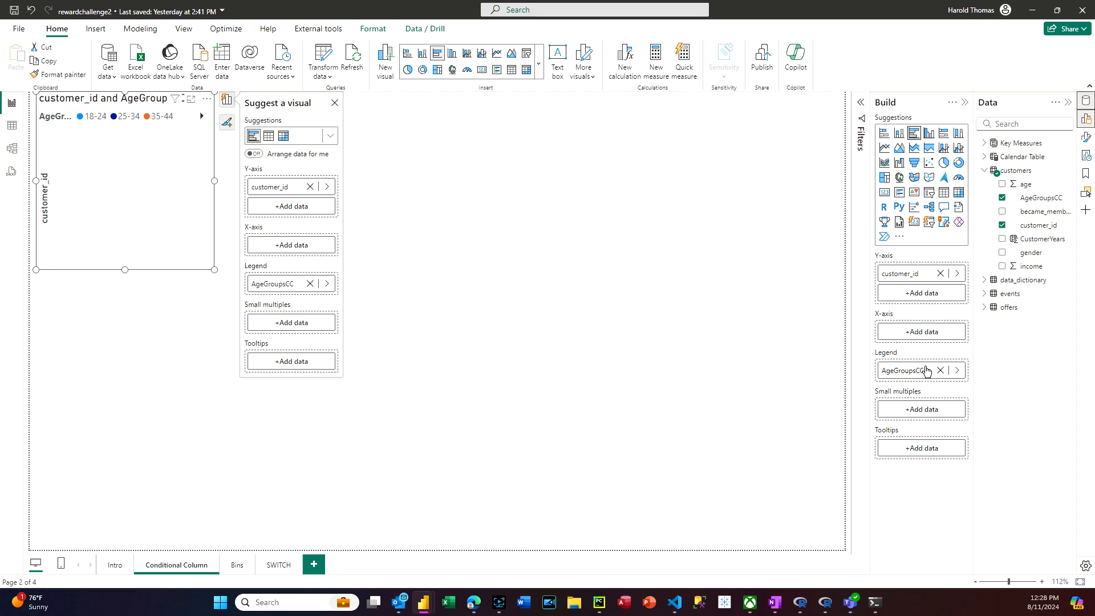
# Set the bar chart's Y-axis to AgeGroupsCC and its X-axis to the count of customer_id, and enlarge it to fill most of the page.
pyautogui.click(940, 273)
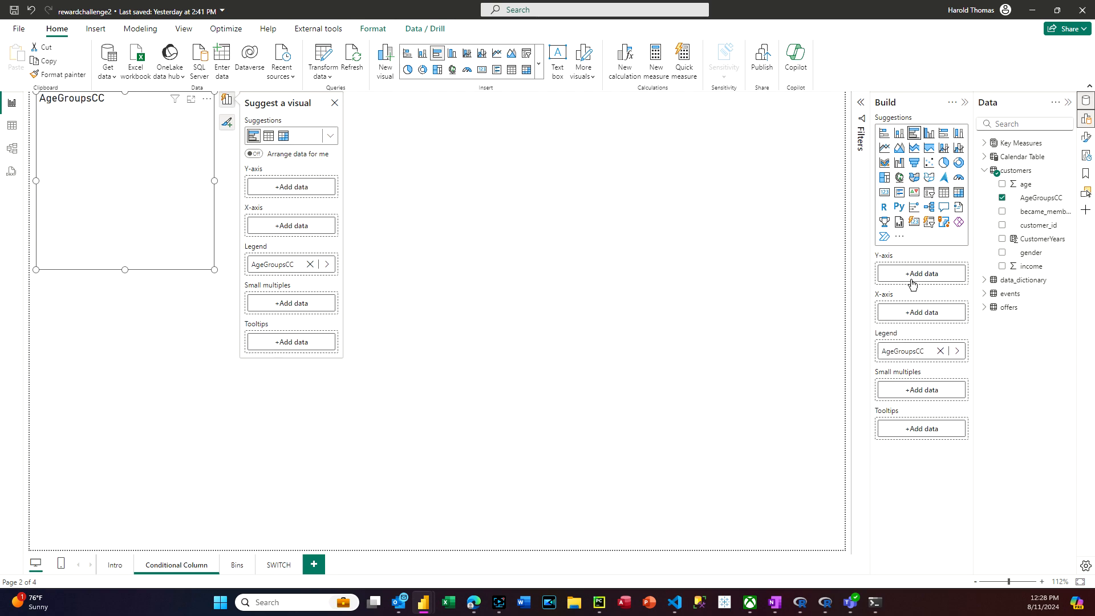
pyautogui.moveTo(905, 350); pyautogui.dragTo(907, 276)
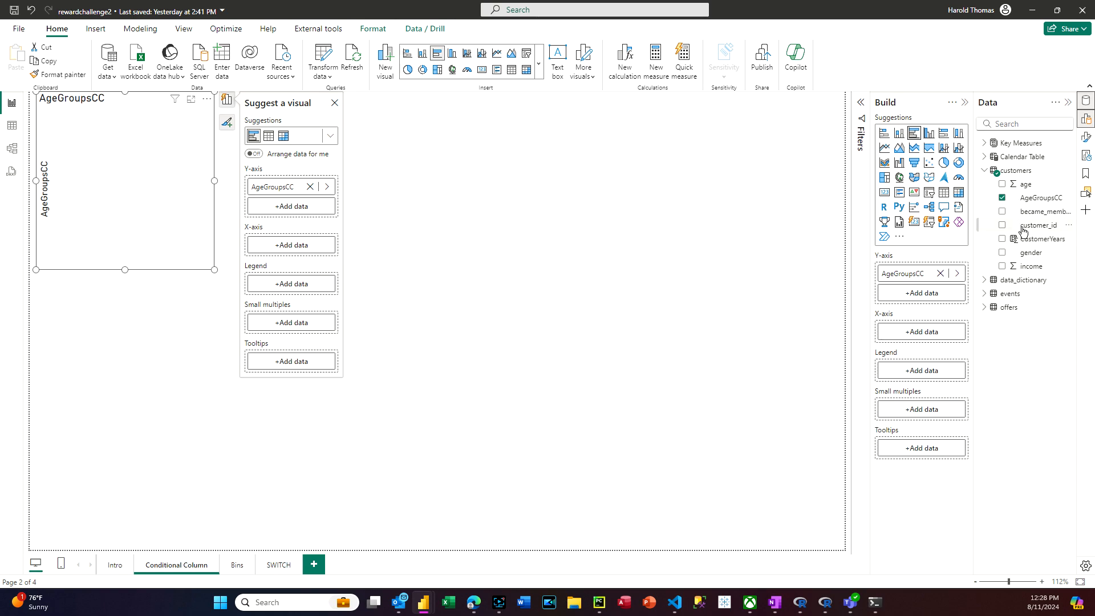
pyautogui.moveTo(1019, 228); pyautogui.dragTo(919, 337)
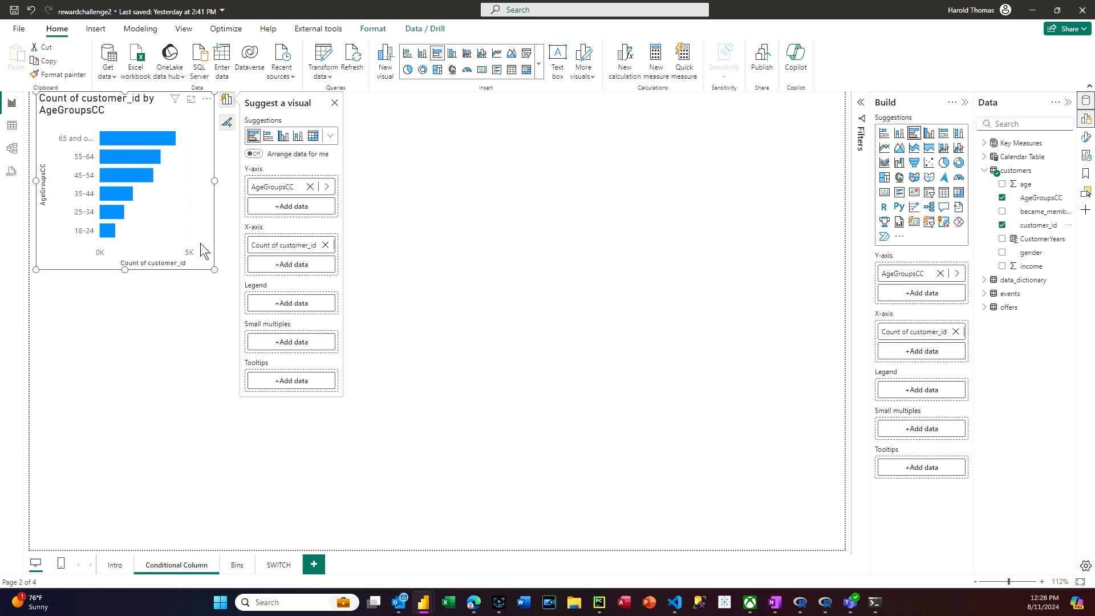
pyautogui.click(335, 102)
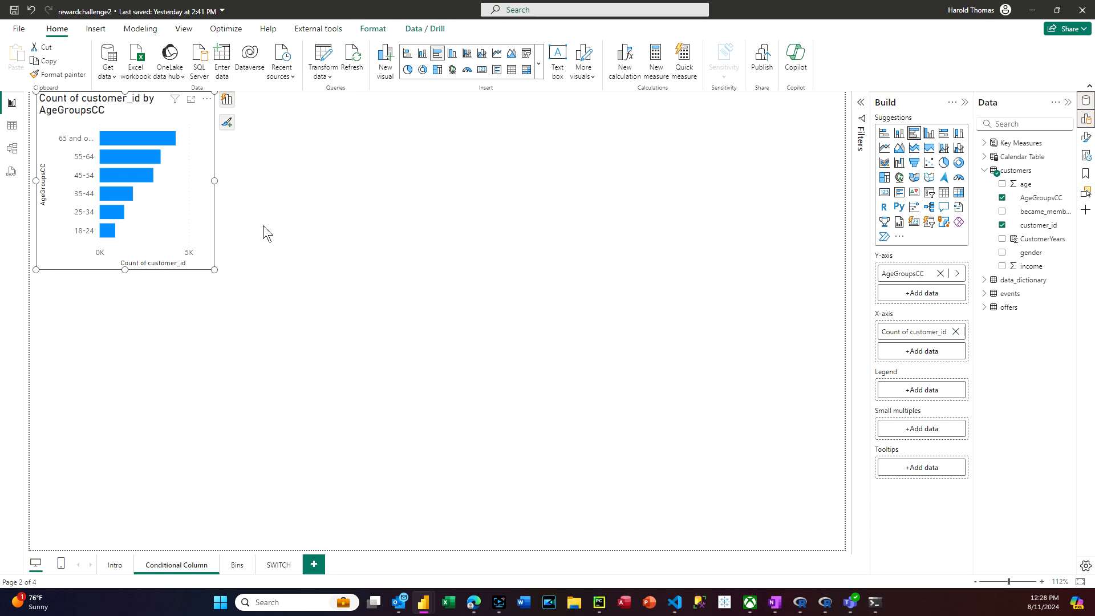
pyautogui.moveTo(215, 269); pyautogui.dragTo(635, 487)
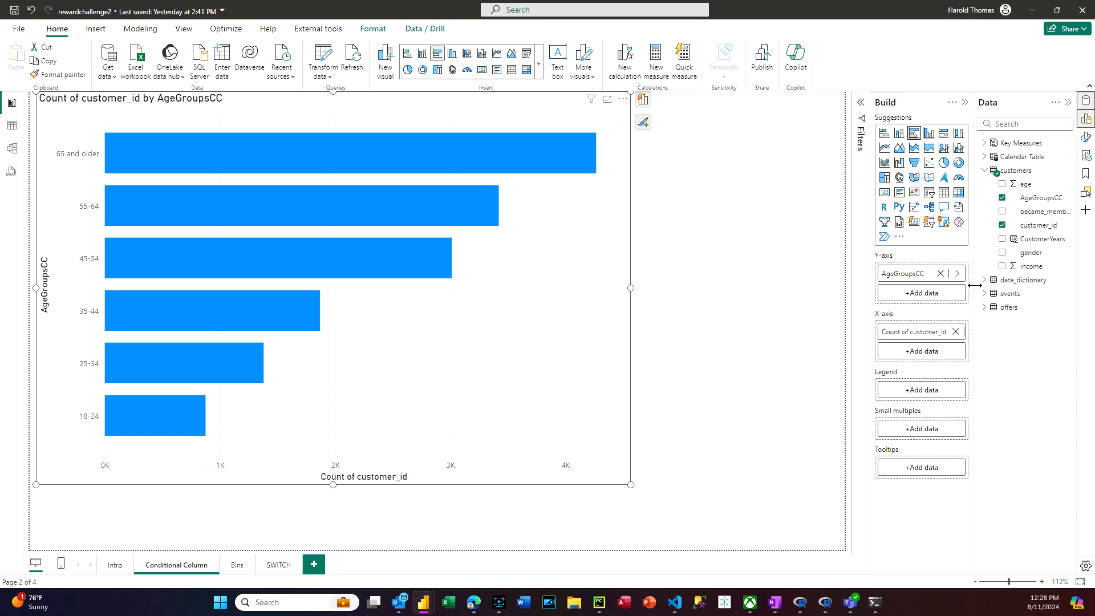
# Add a slicer for the event field of the events table beside the bar chart and shorten it to fit its options.
pyautogui.click(984, 293)
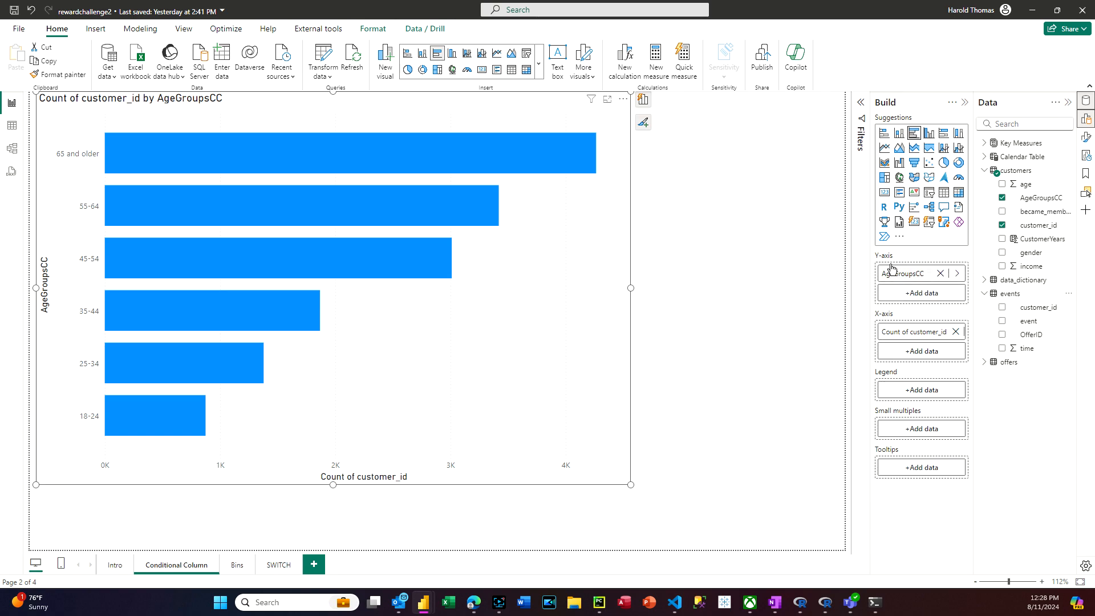
pyautogui.click(928, 194)
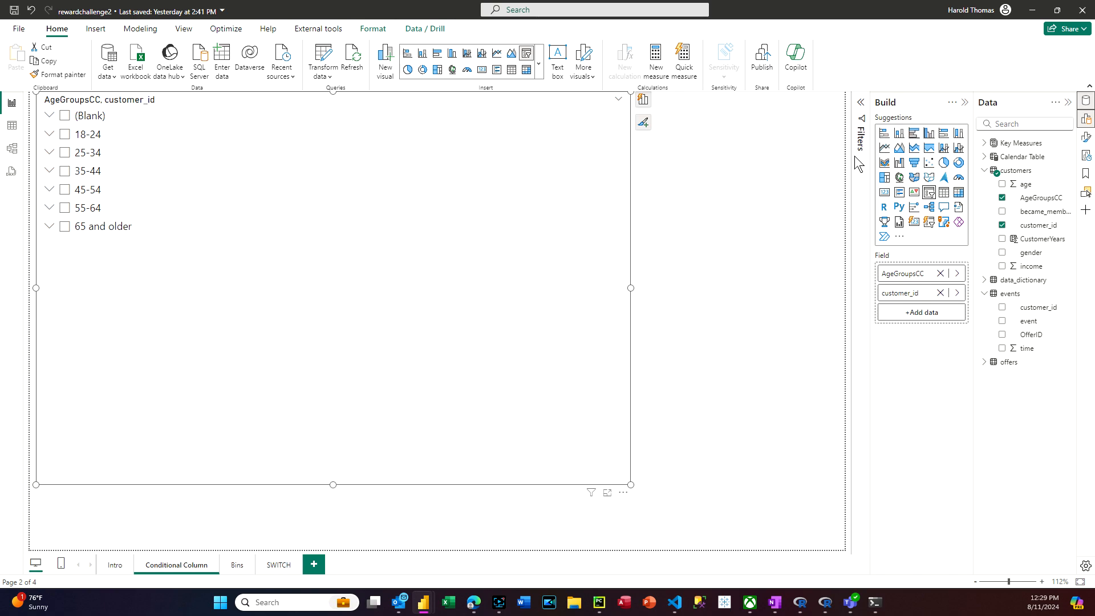
pyautogui.click(914, 133)
pyautogui.click(792, 187)
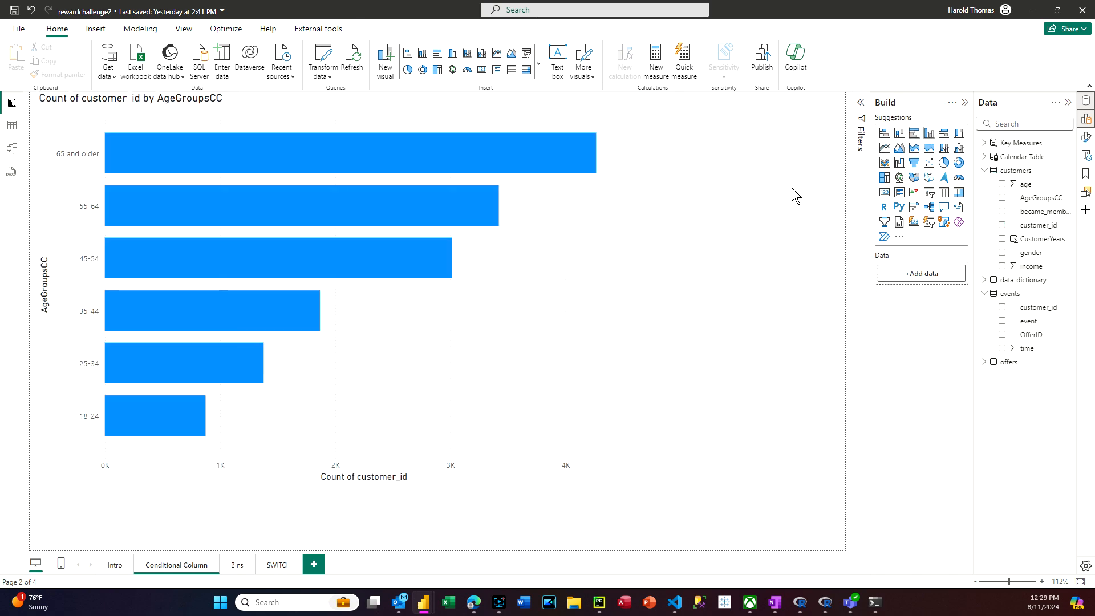
pyautogui.click(929, 192)
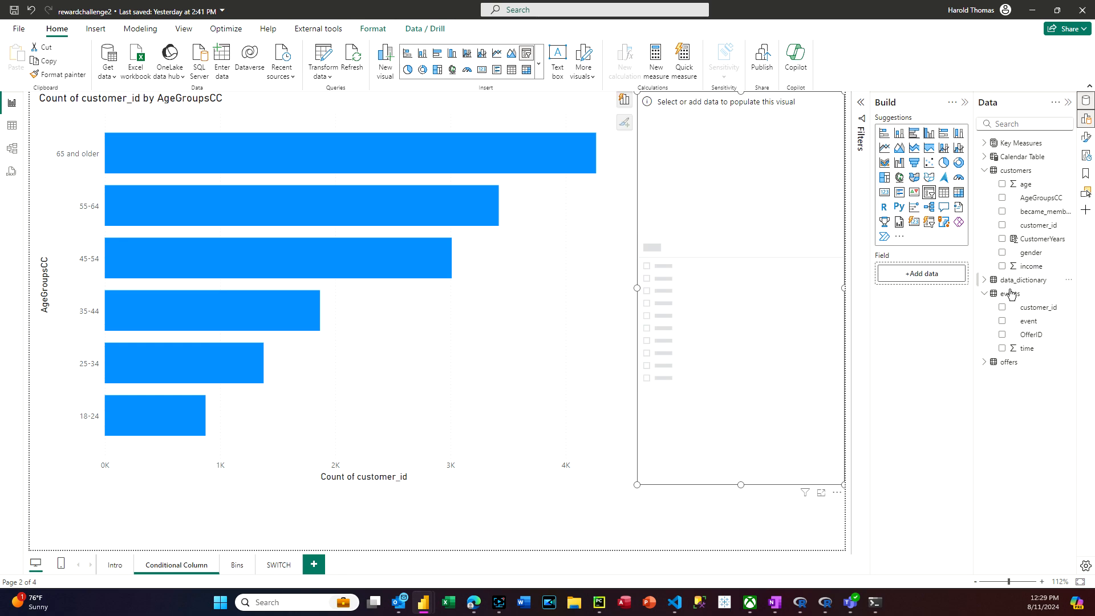
pyautogui.click(1001, 322)
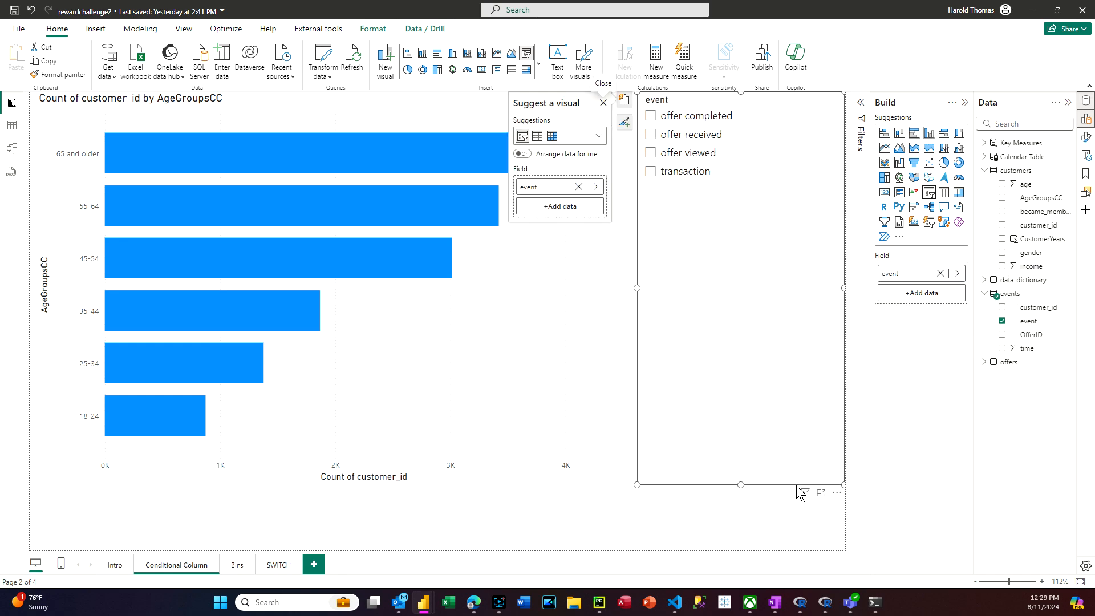
pyautogui.moveTo(740, 484); pyautogui.dragTo(739, 201)
# Add a second slicer below the event slicer using offer_type from the offers table, with no option selected.
pyautogui.click(983, 362)
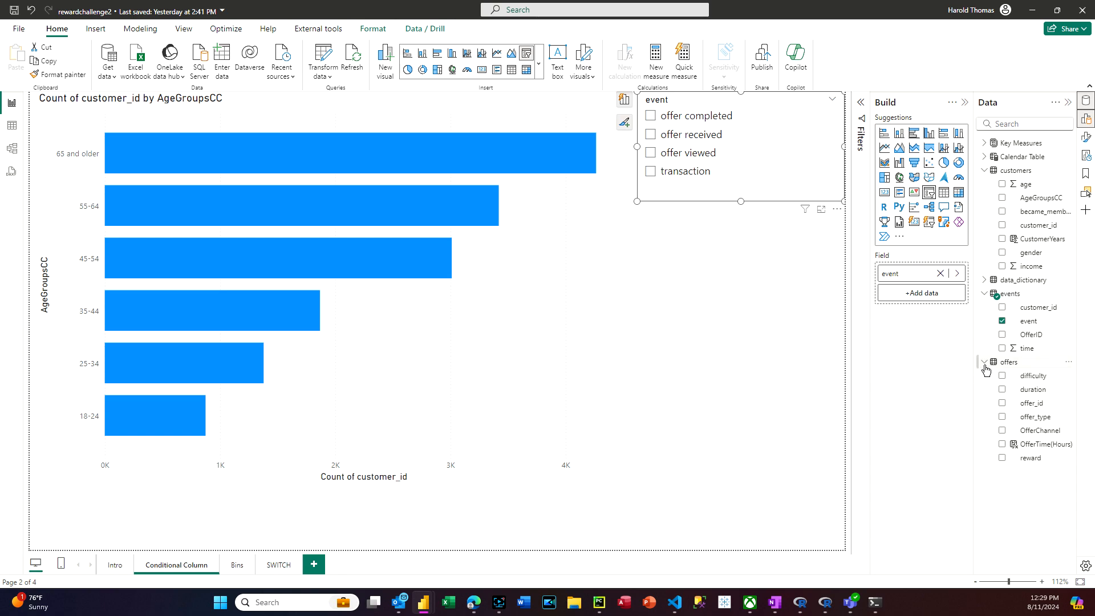
pyautogui.click(781, 379)
pyautogui.click(931, 201)
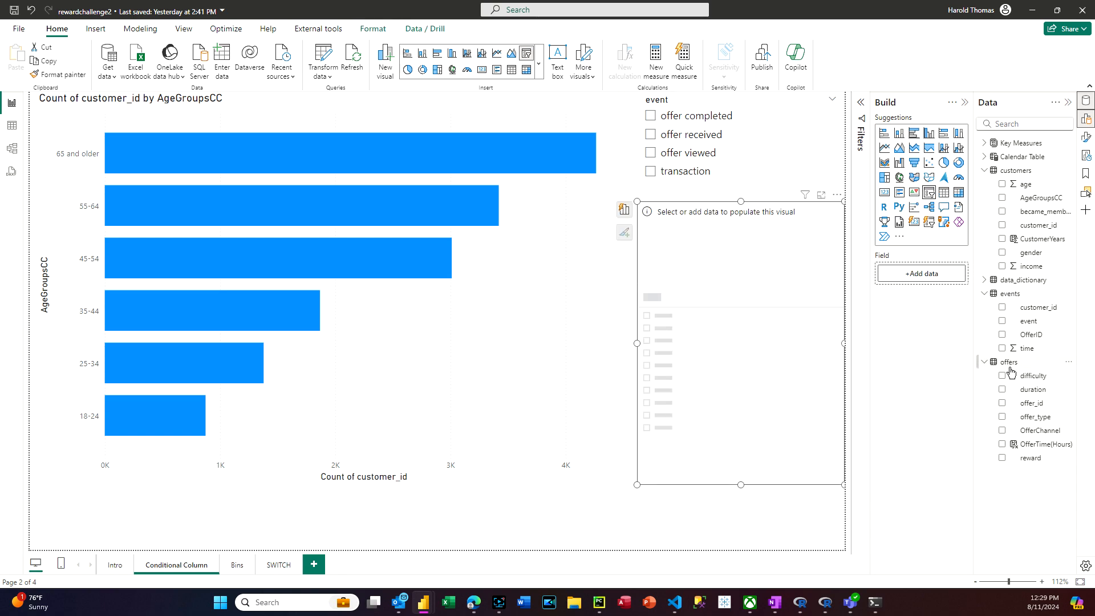
pyautogui.click(1002, 417)
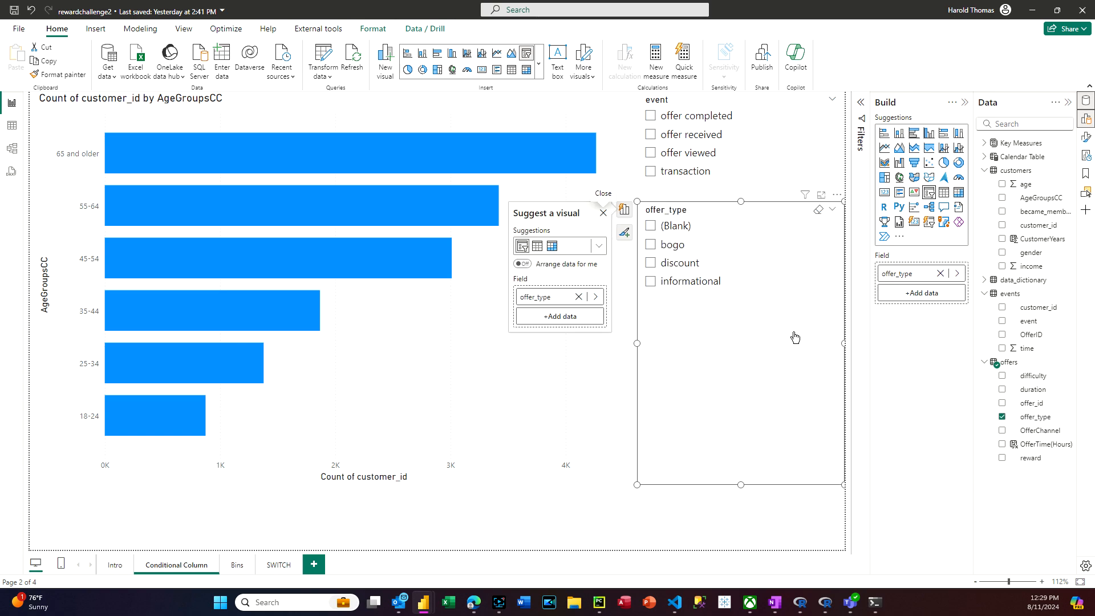
pyautogui.click(676, 225)
pyautogui.click(675, 225)
# Exclude (Blank) from the offer_type slicer by keeping only bogo, discount and informational in its visual-level filter.
pyautogui.click(1086, 137)
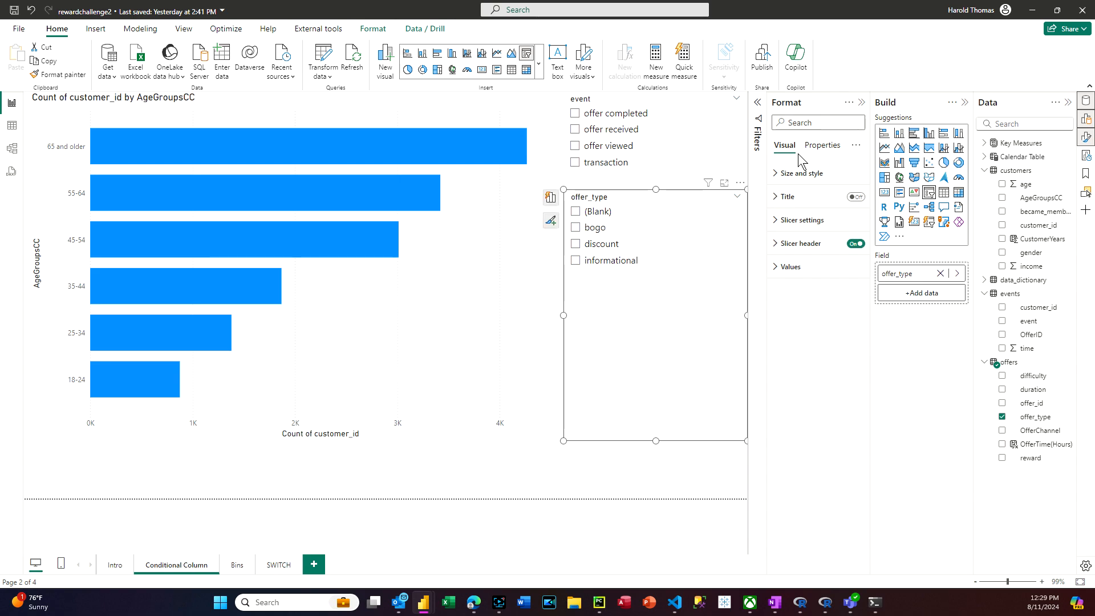
pyautogui.click(758, 109)
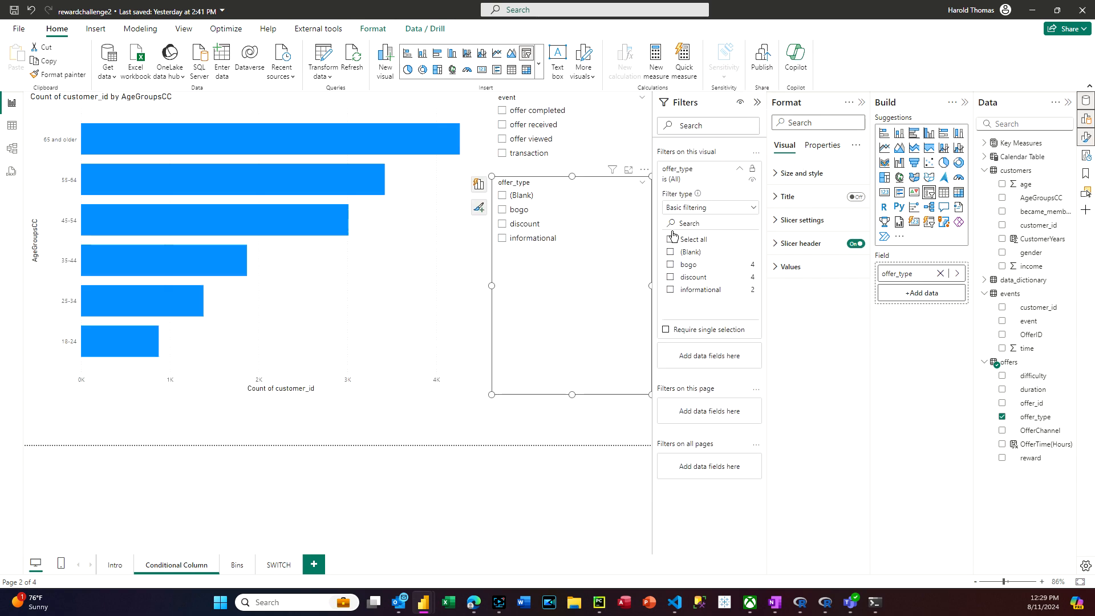
pyautogui.click(670, 252)
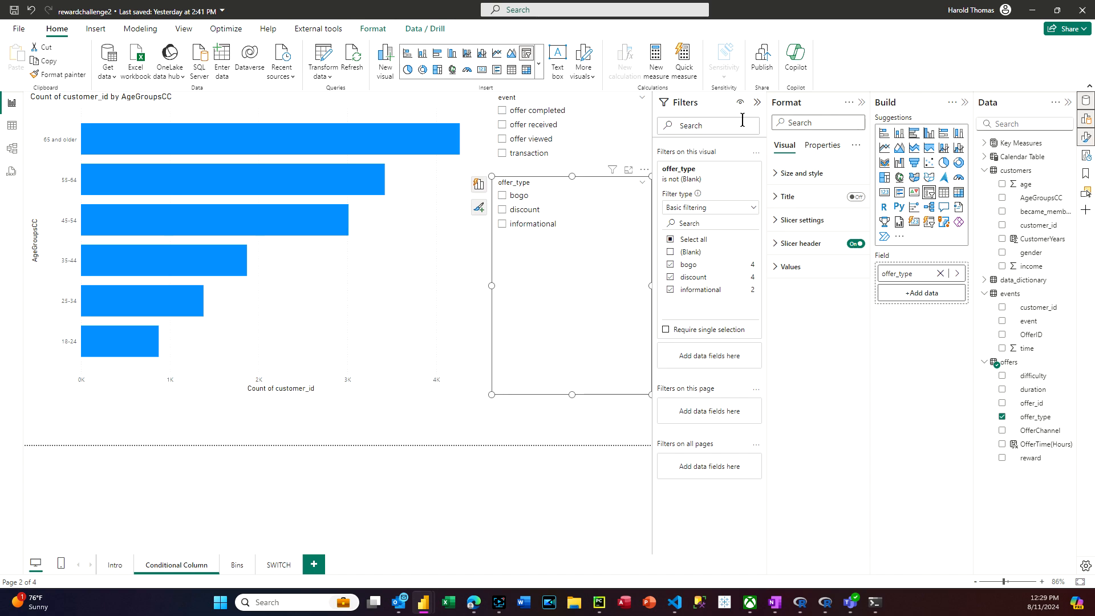
pyautogui.click(757, 102)
pyautogui.click(863, 104)
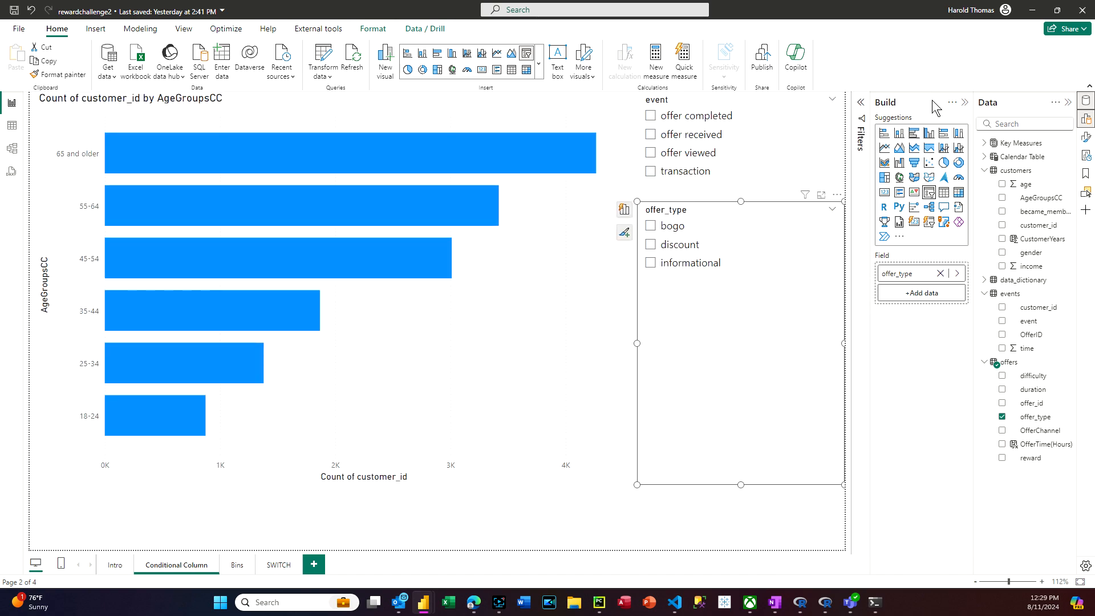
# Shorten the offer_type slicer to fit its options and move it slightly down, away from the event slicer.
pyautogui.click(965, 103)
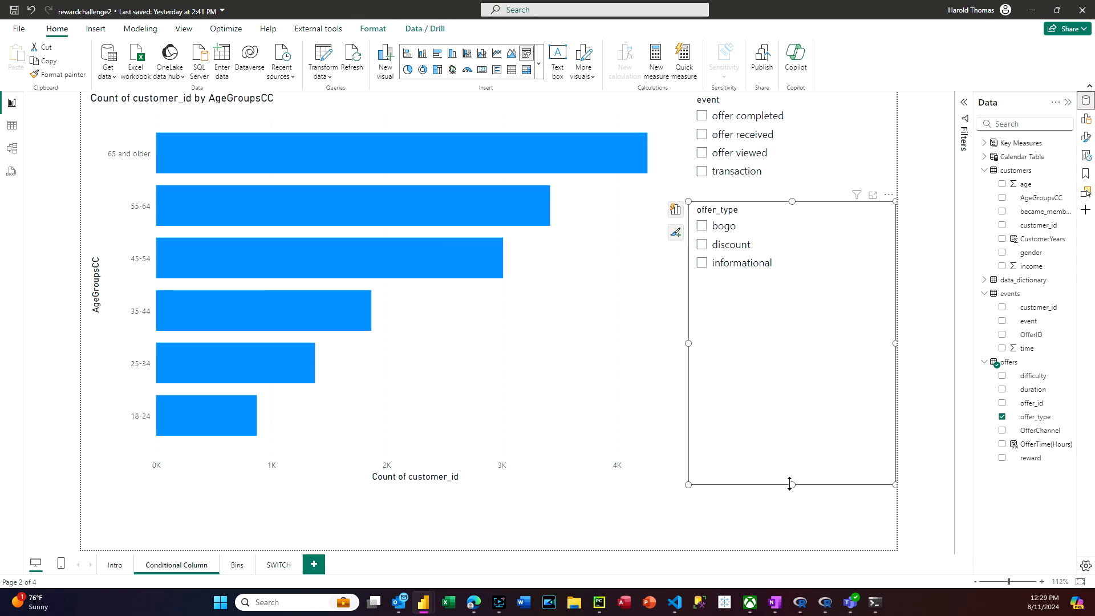
pyautogui.moveTo(790, 484); pyautogui.dragTo(801, 308)
pyautogui.moveTo(821, 250); pyautogui.dragTo(819, 296)
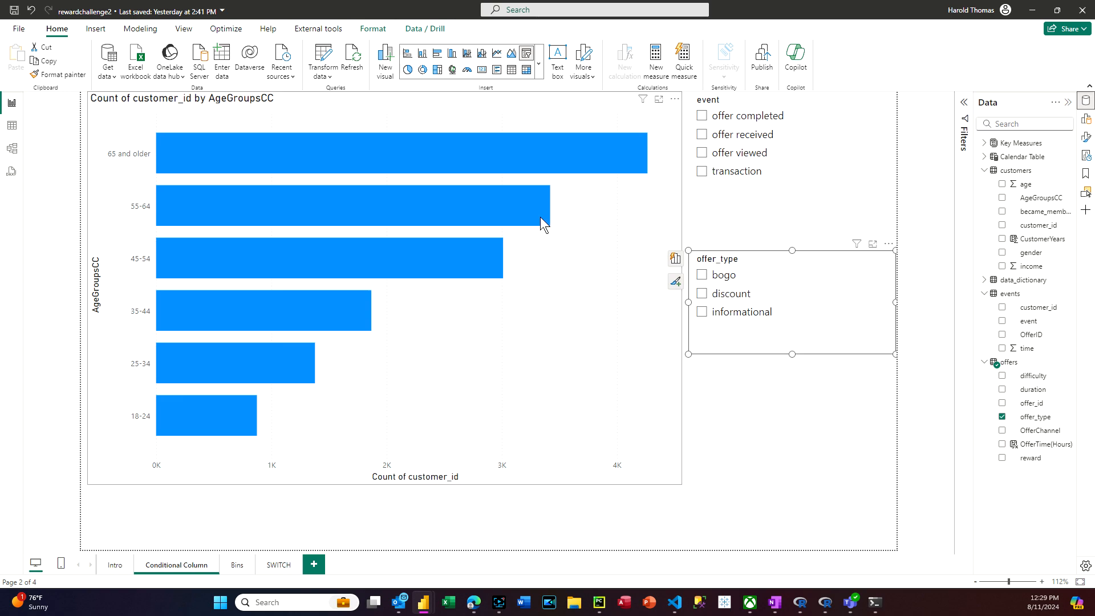
# Test the slicers' effect on the chart with bogo, with discount, and with discount combined with offer completed.
pyautogui.click(701, 276)
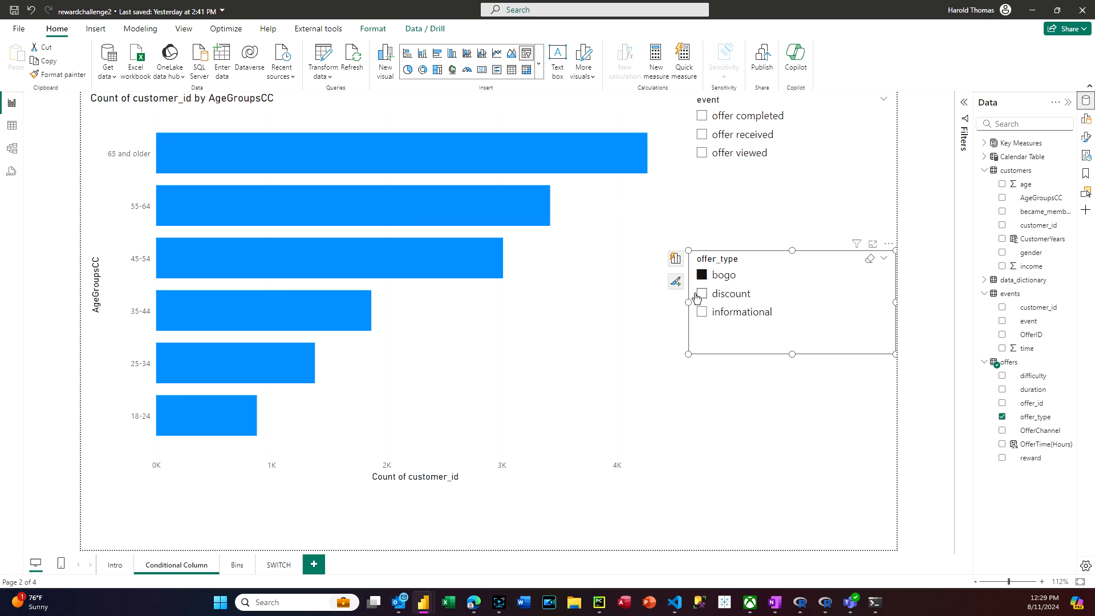
pyautogui.click(705, 294)
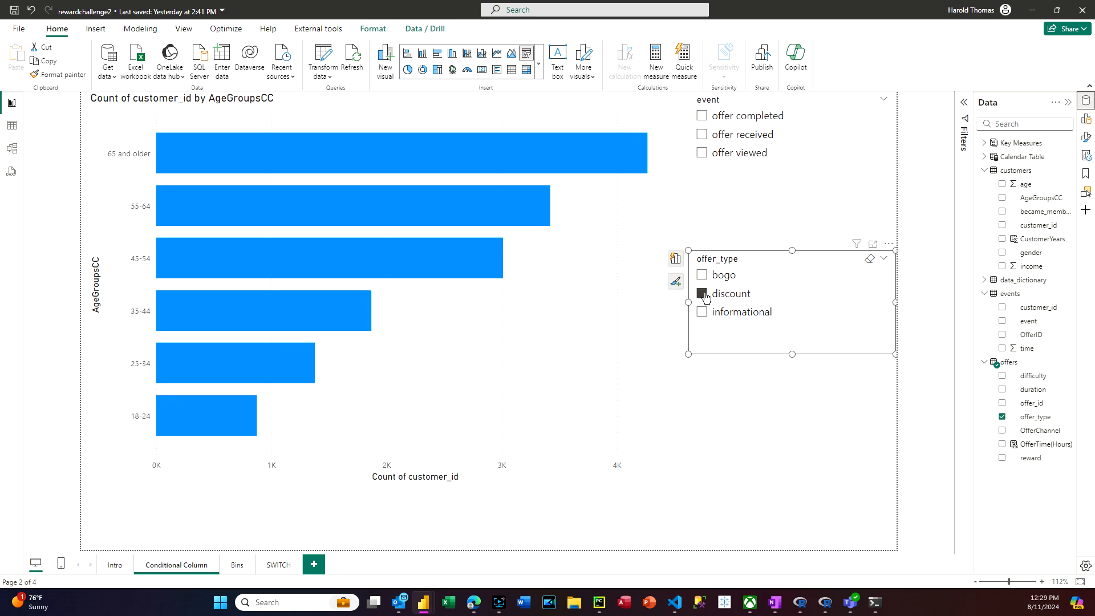
pyautogui.click(705, 117)
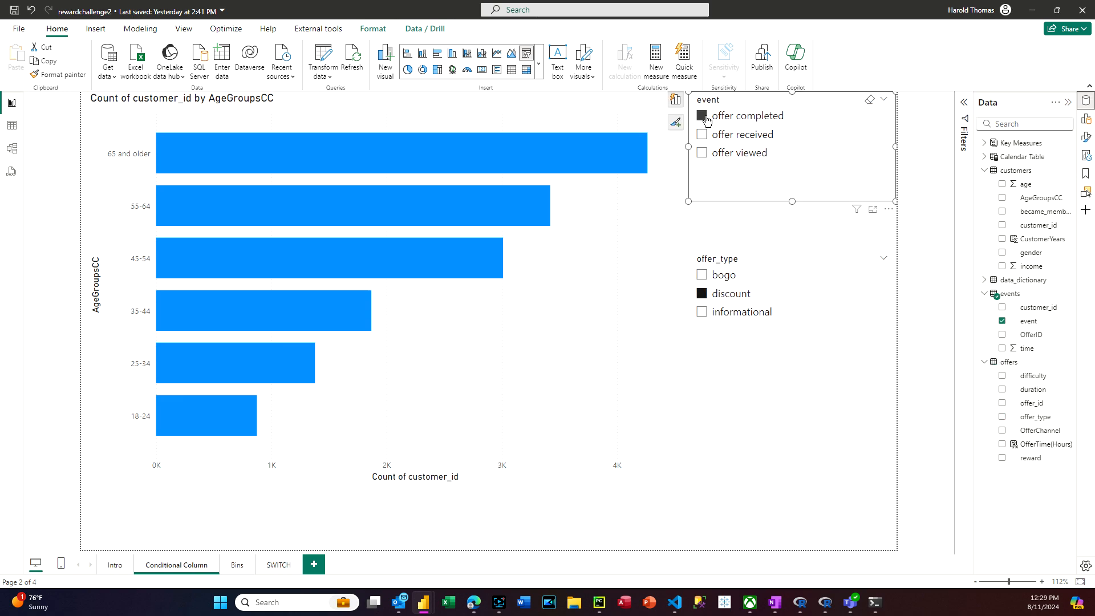
pyautogui.click(587, 264)
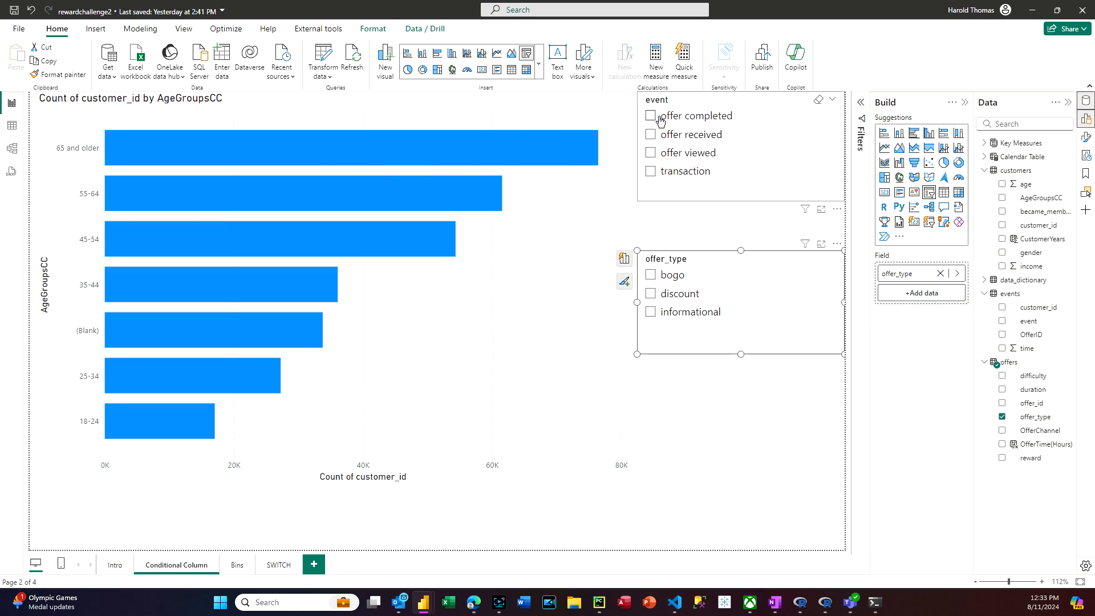
# Compare the age-group chart for the bogo, discount and informational offer types in turn.
pyautogui.click(651, 275)
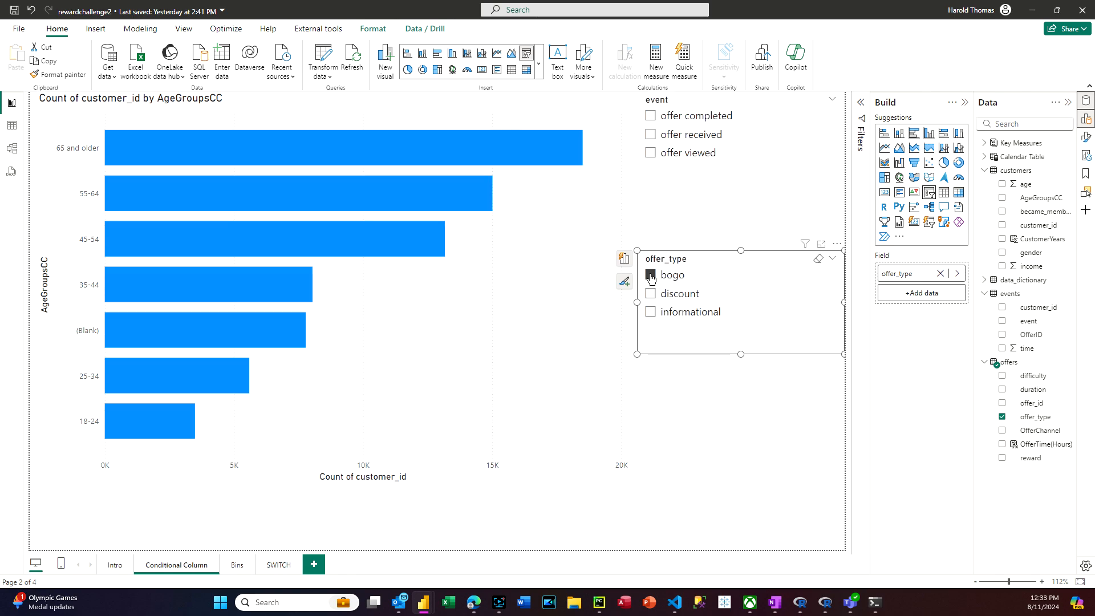
pyautogui.click(651, 293)
pyautogui.click(651, 311)
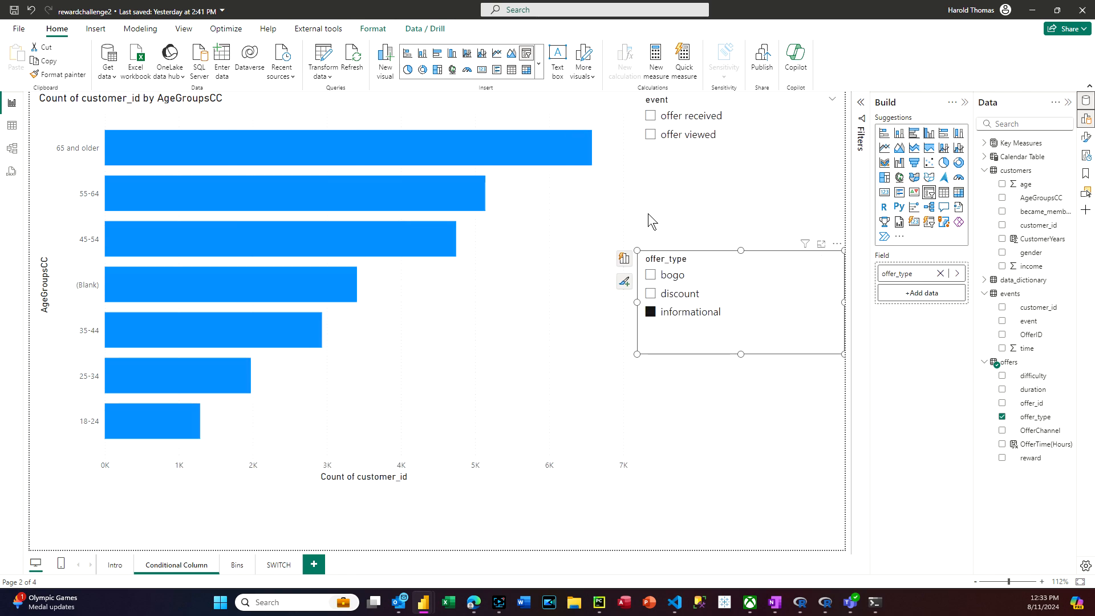
# Compare the chart for offer viewed and offer received events, and check each offer type again, ending on informational with offer received.
pyautogui.click(649, 134)
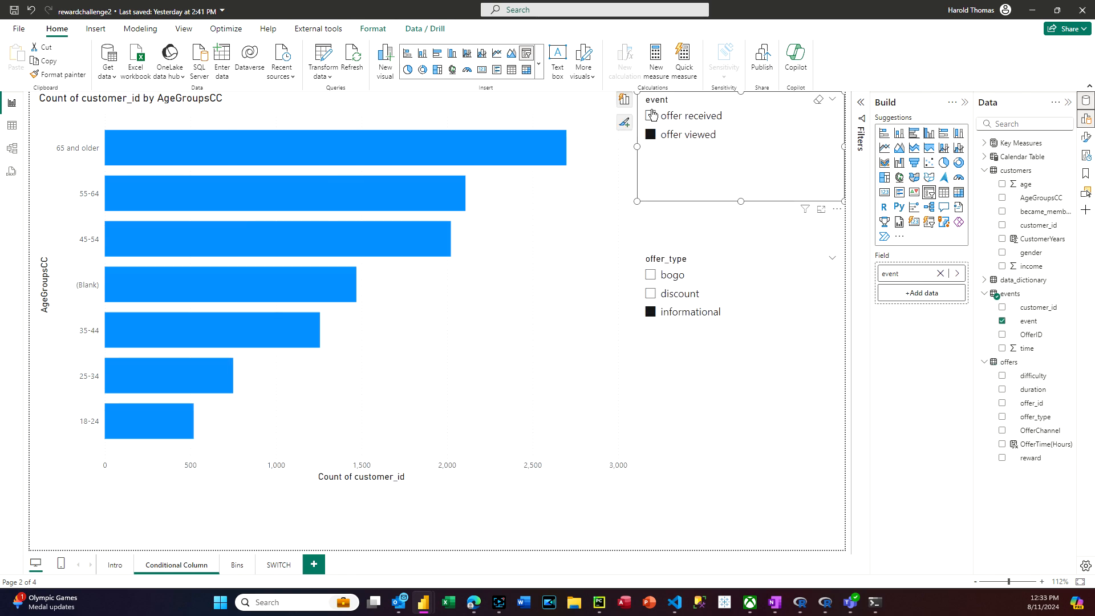
pyautogui.click(651, 117)
pyautogui.click(650, 275)
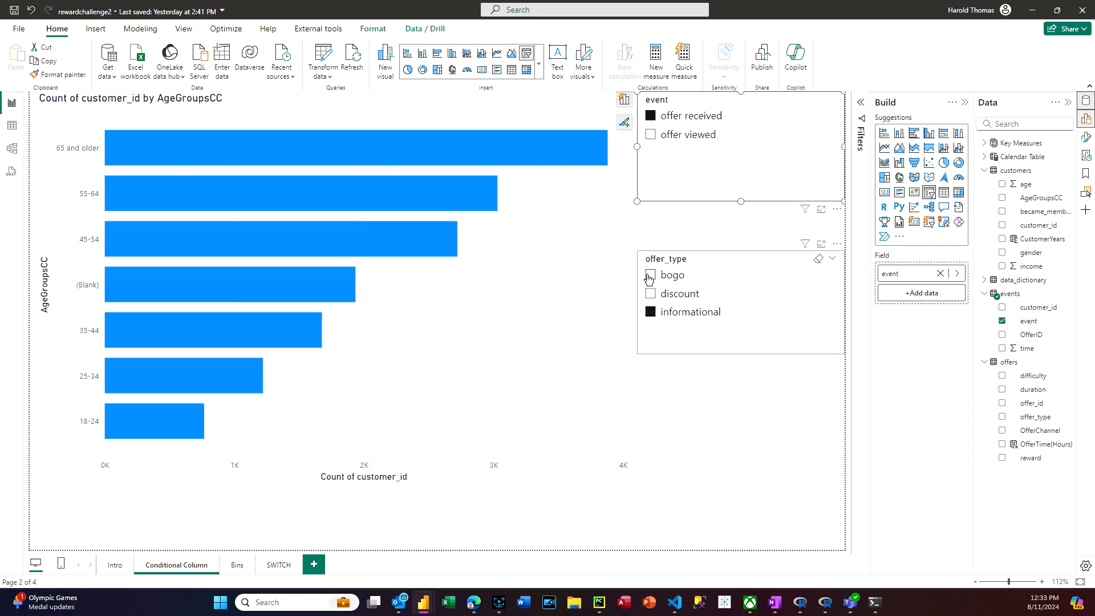
pyautogui.click(650, 293)
pyautogui.click(651, 312)
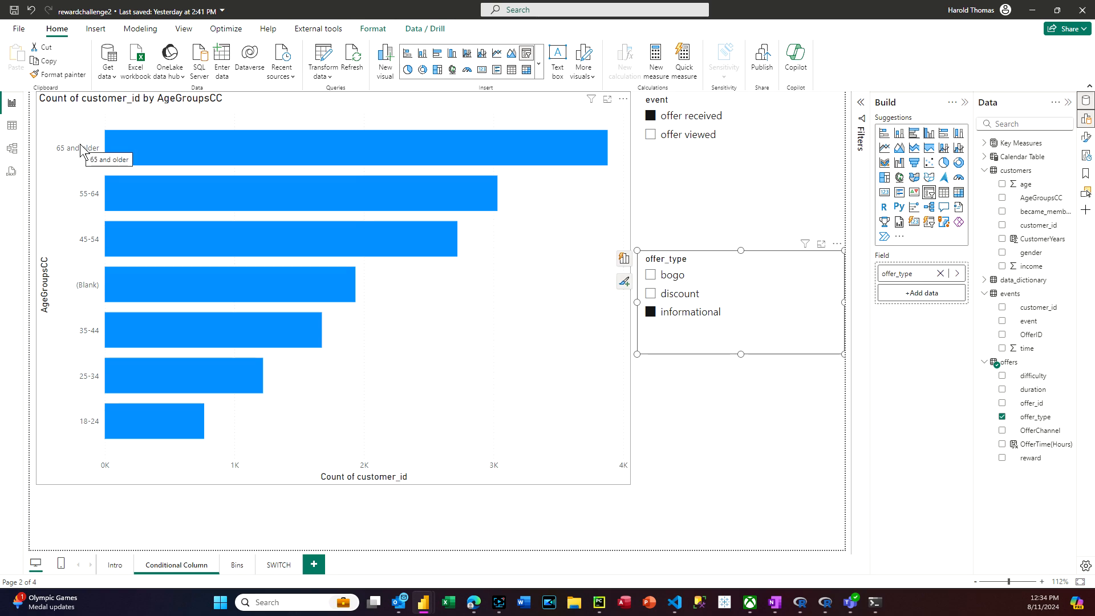
# Review the customers query's Removed Columns and Added Conditional Column1 steps in Power Query, and return to the report's Bins page.
pyautogui.click(324, 57)
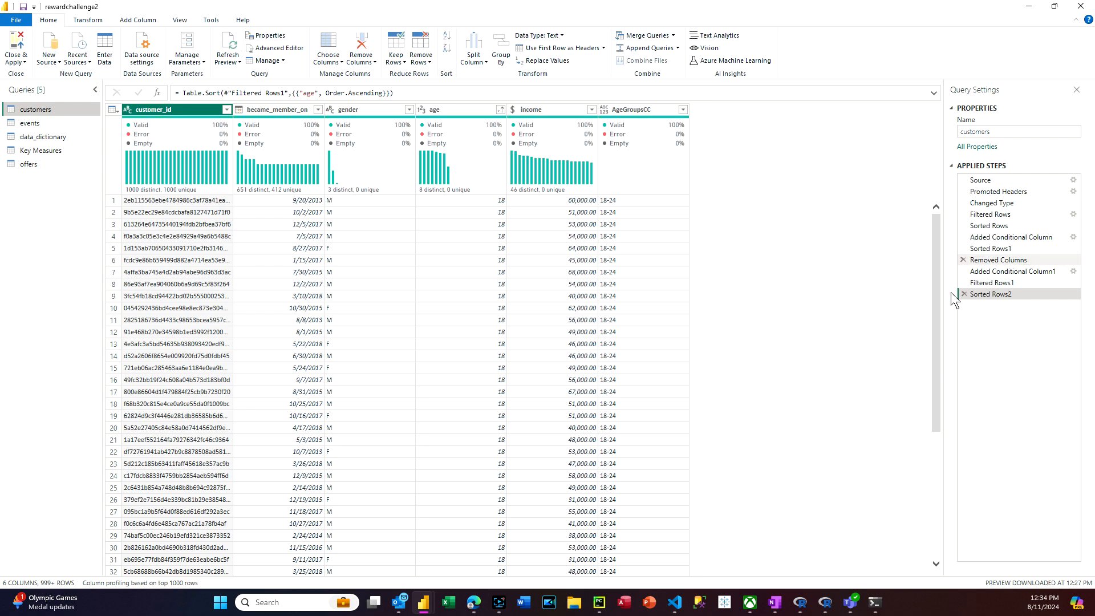
pyautogui.click(1003, 264)
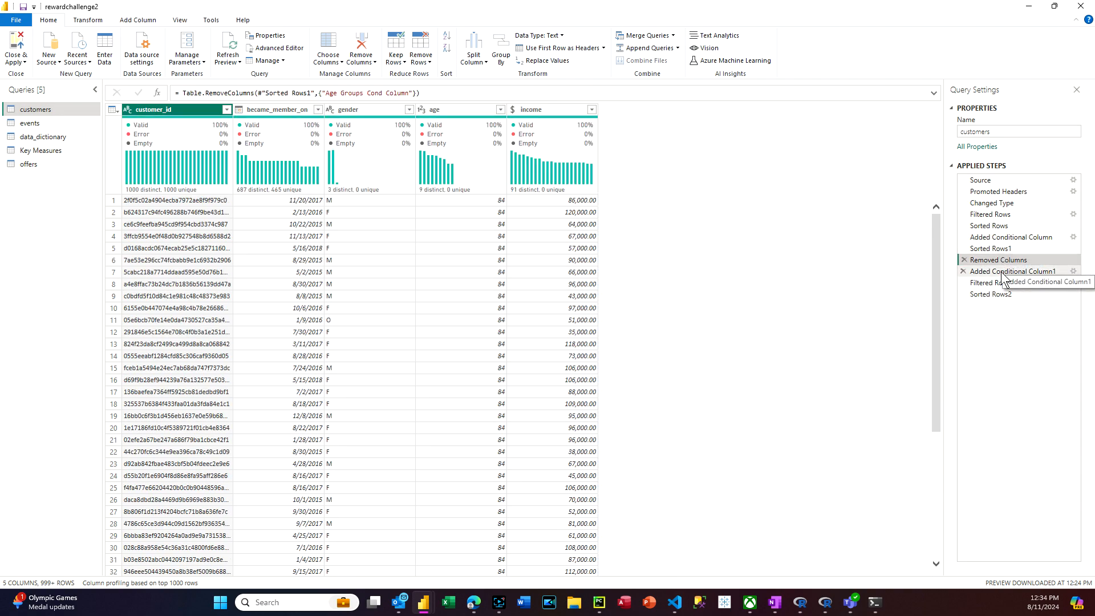
pyautogui.click(1002, 272)
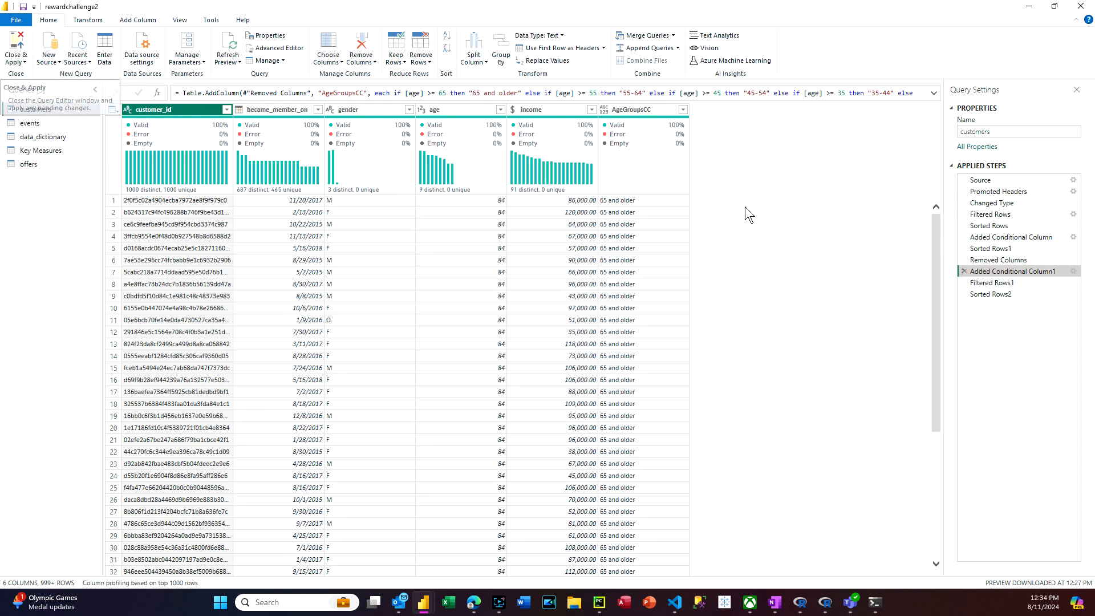
pyautogui.click(18, 43)
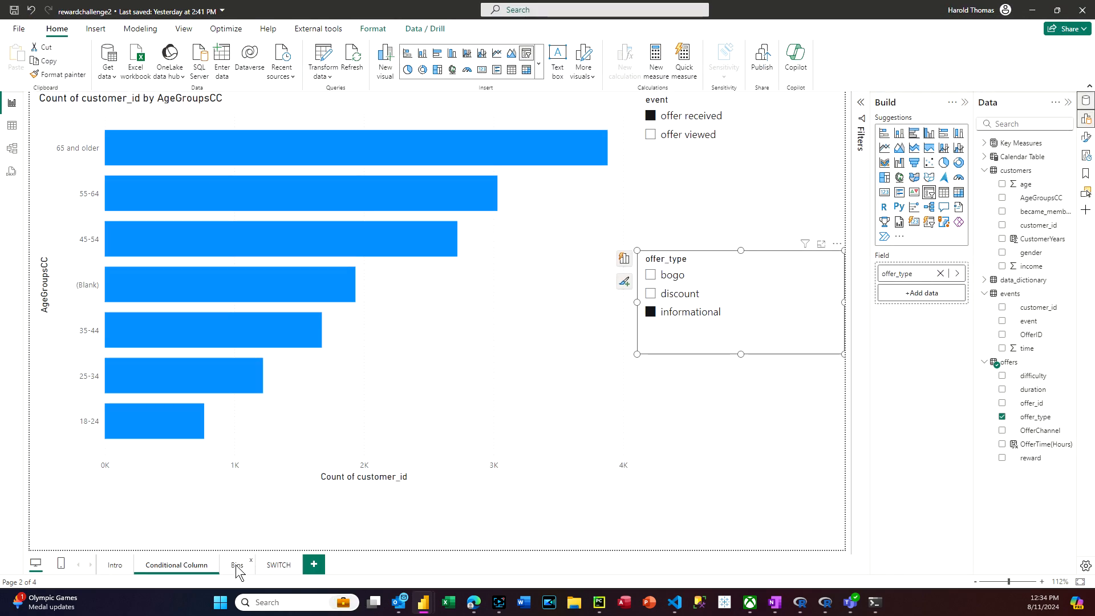
pyautogui.click(237, 566)
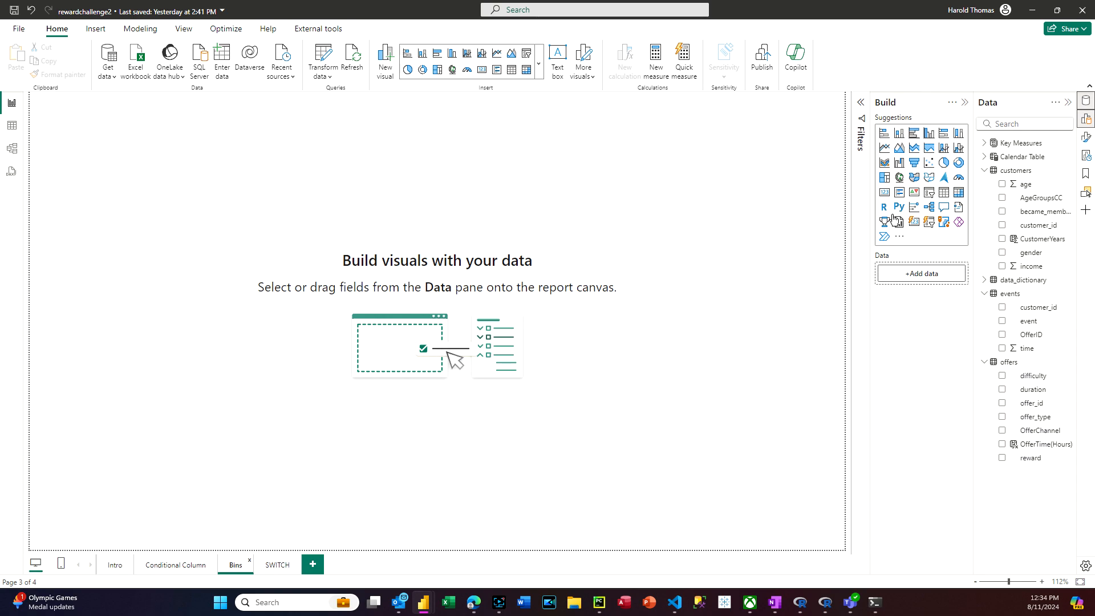
# Create a bin group on the customers age field named AgeBinsSize, keeping the bin size of 1.
pyautogui.rightClick(1026, 186)
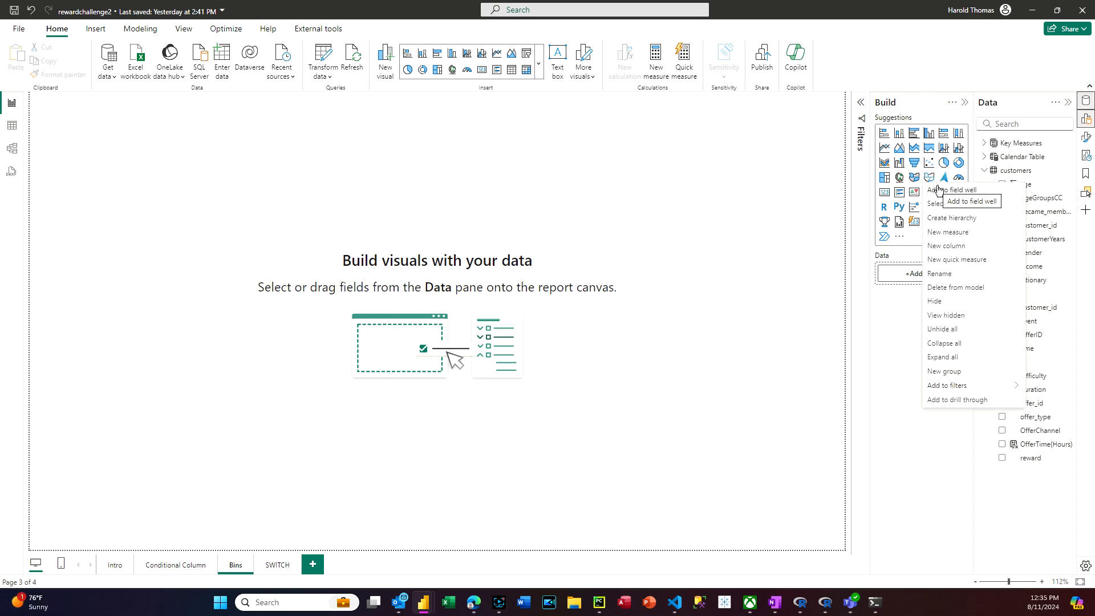
pyautogui.click(954, 371)
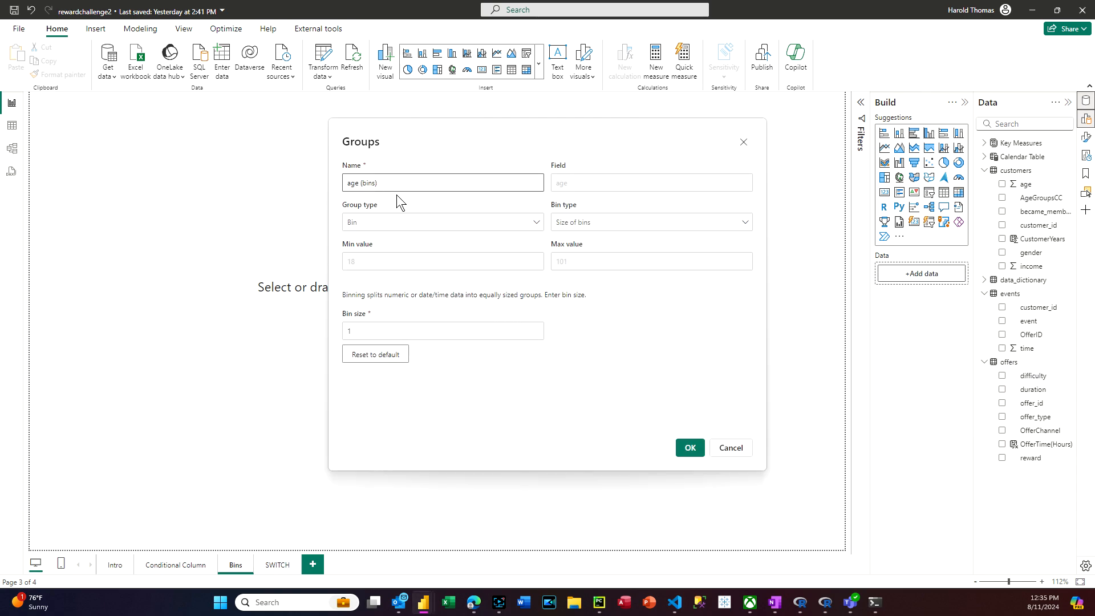
pyautogui.moveTo(396, 187); pyautogui.dragTo(312, 183)
pyautogui.write('aGEb')
pyautogui.press('BackSpace')
pyautogui.press('BackSpace')
pyautogui.press('BackSpace')
pyautogui.press('BackSpace')
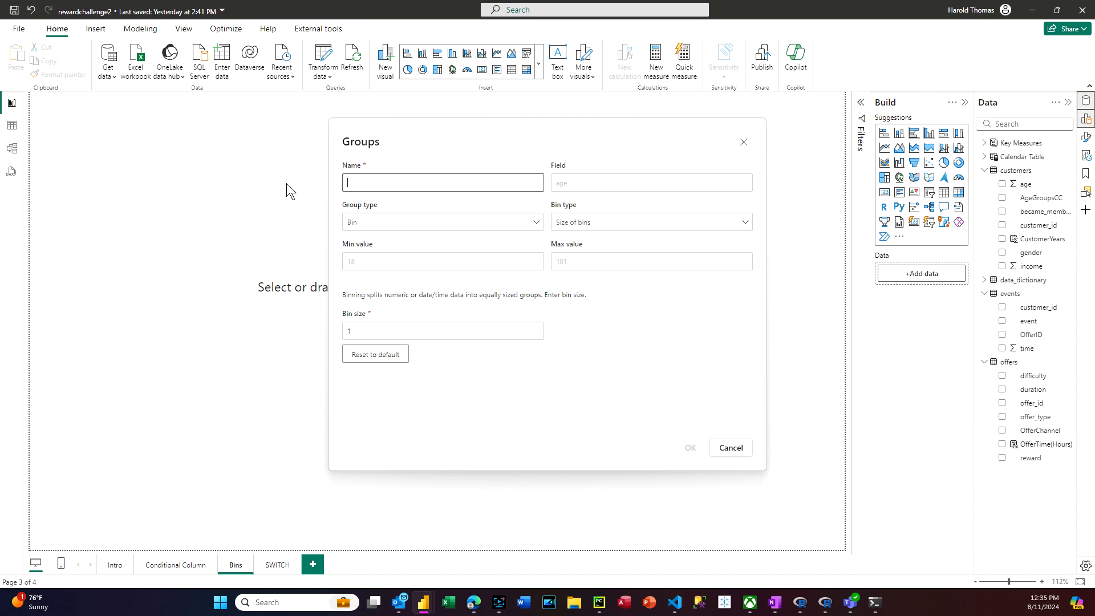
pyautogui.write('AgeBinsS')
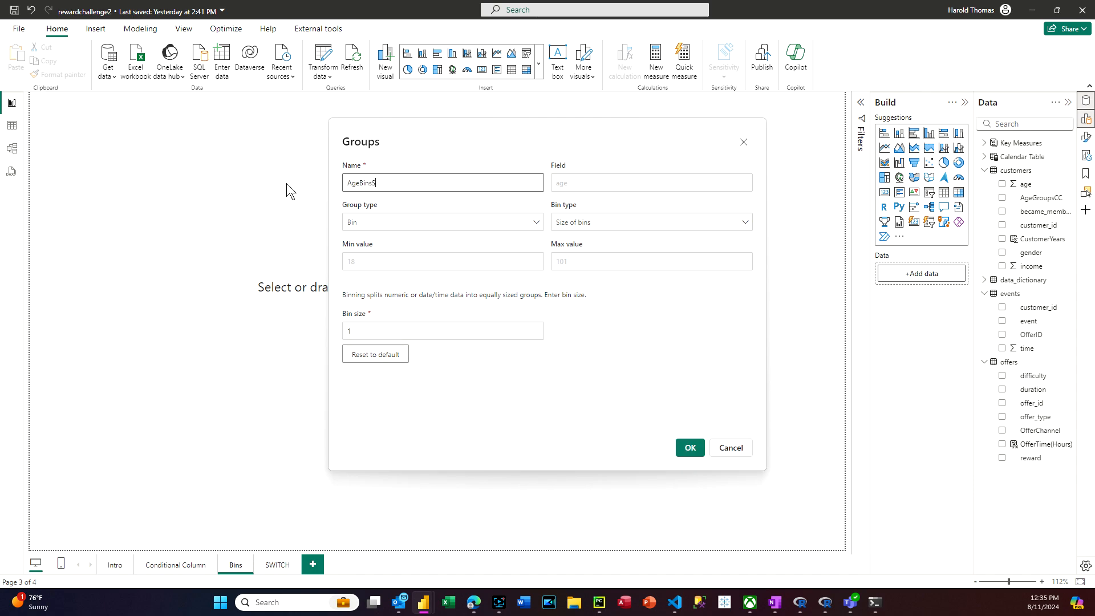
pyautogui.write('ize')
pyautogui.click(686, 453)
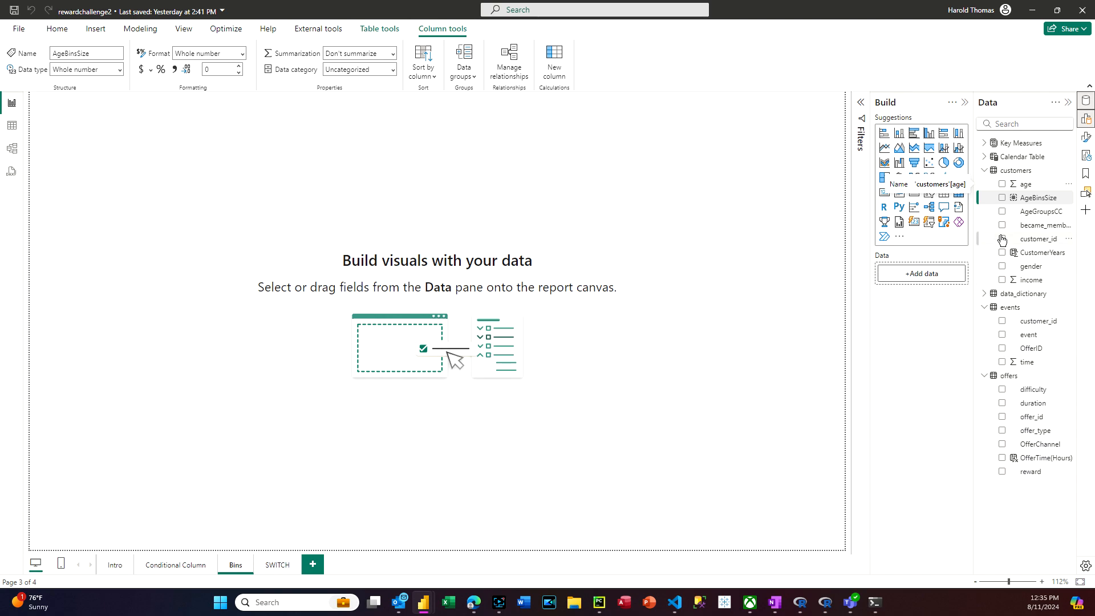
# Add an enlarged table of the events customer_id with AgeBinsSize on the Bins page.
pyautogui.click(1003, 321)
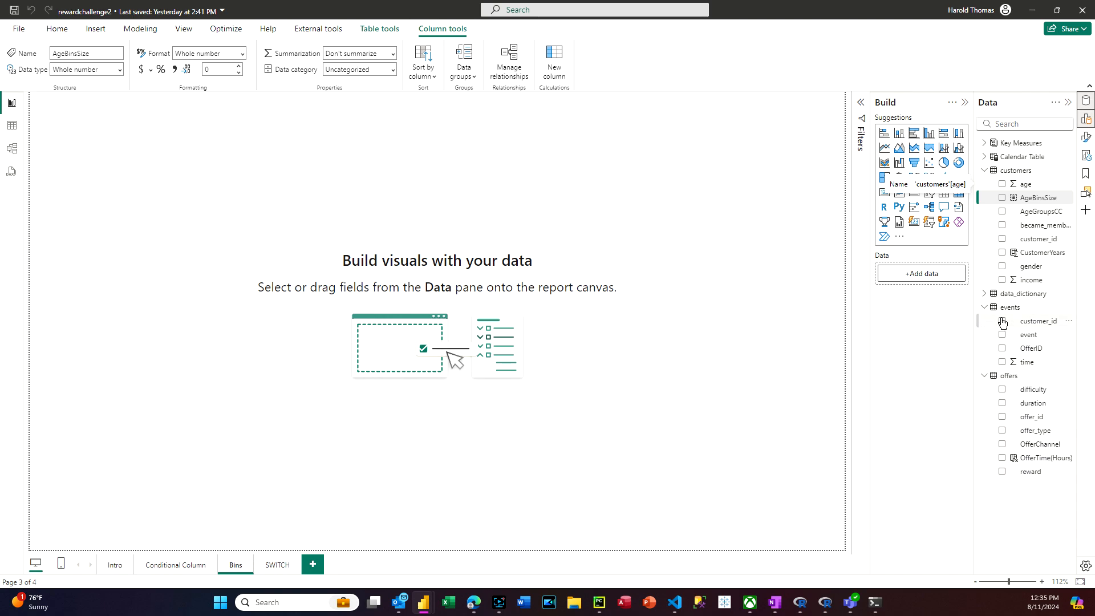
pyautogui.click(1003, 198)
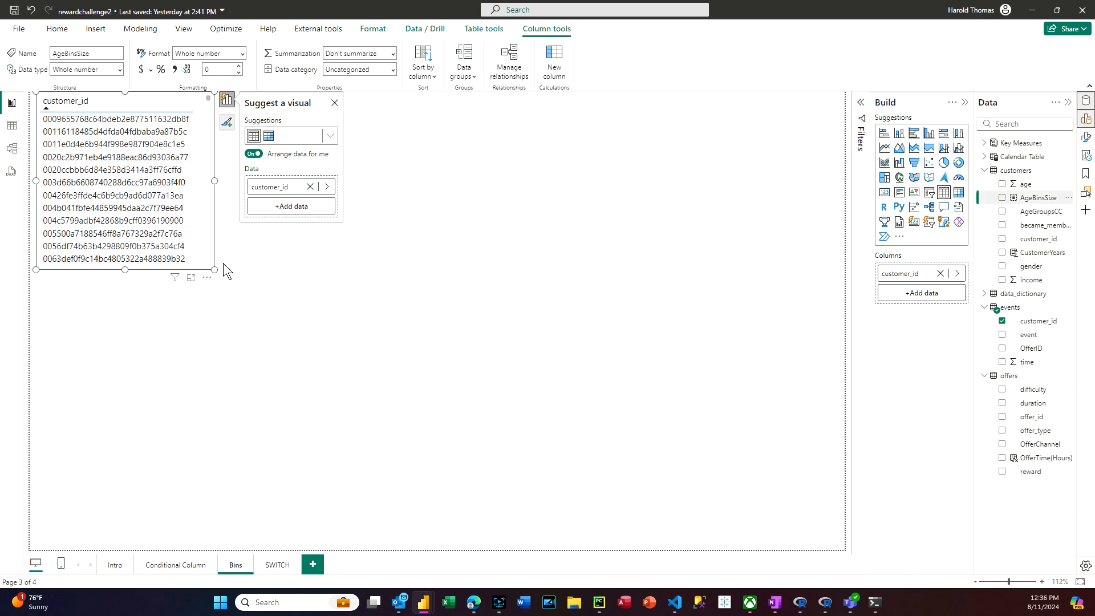
pyautogui.moveTo(214, 269); pyautogui.dragTo(469, 410)
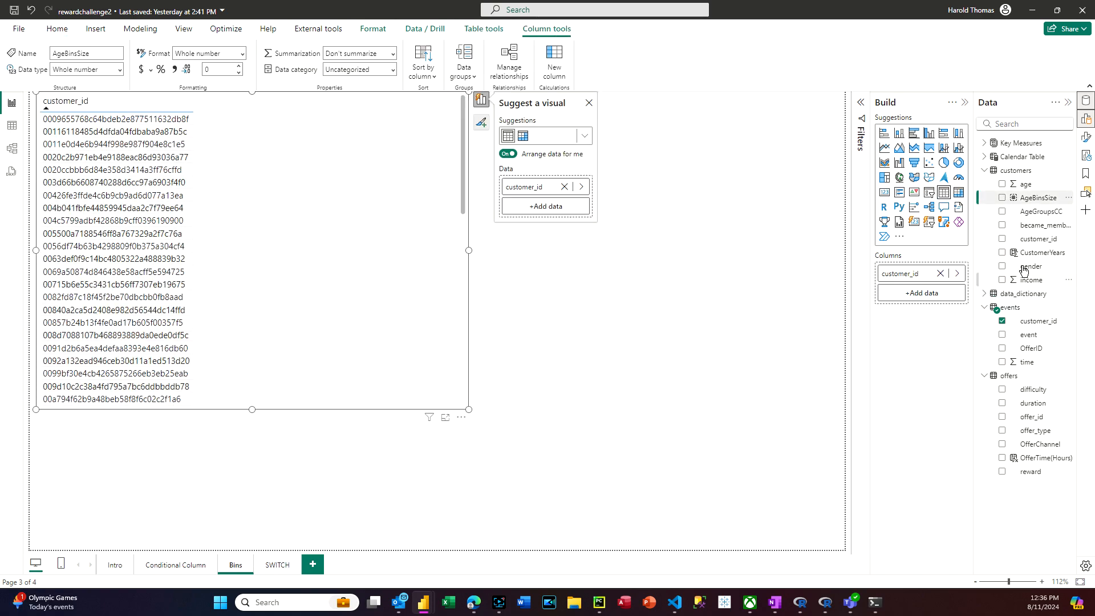
pyautogui.click(1002, 198)
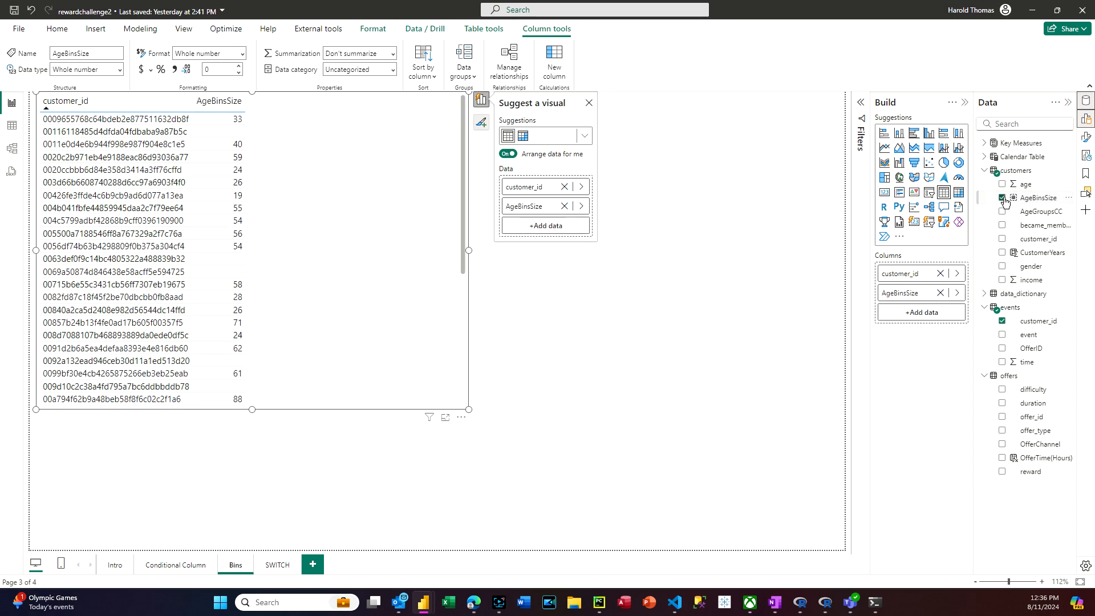
# Convert the table to a clustered bar chart with the count of AgeBinsSize on the X-axis and income replacing customer_id on the Y-axis.
pyautogui.click(913, 136)
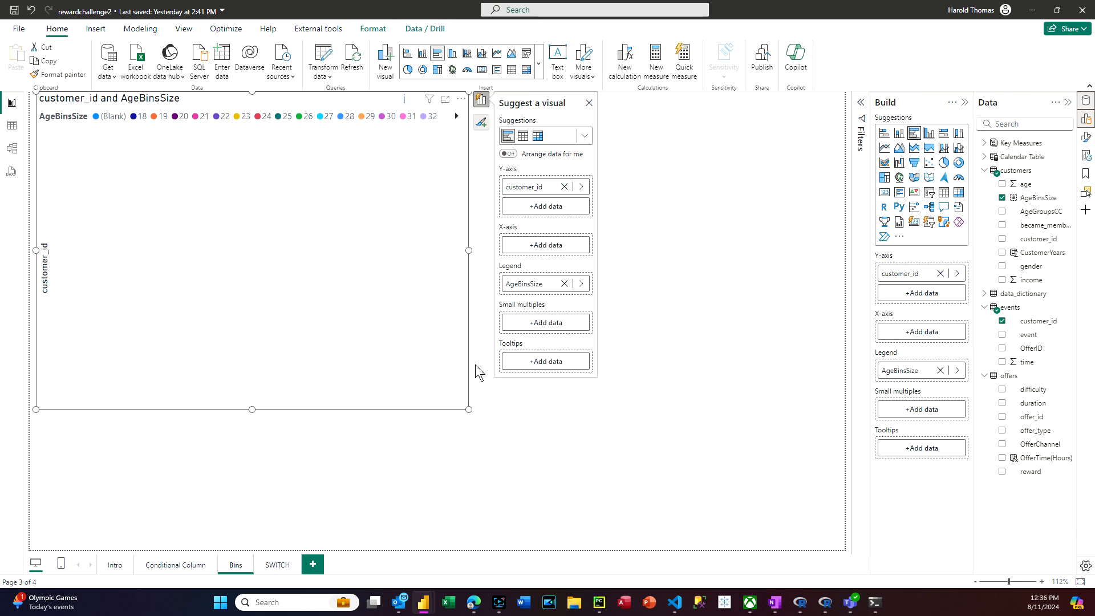
pyautogui.moveTo(920, 370); pyautogui.dragTo(923, 331)
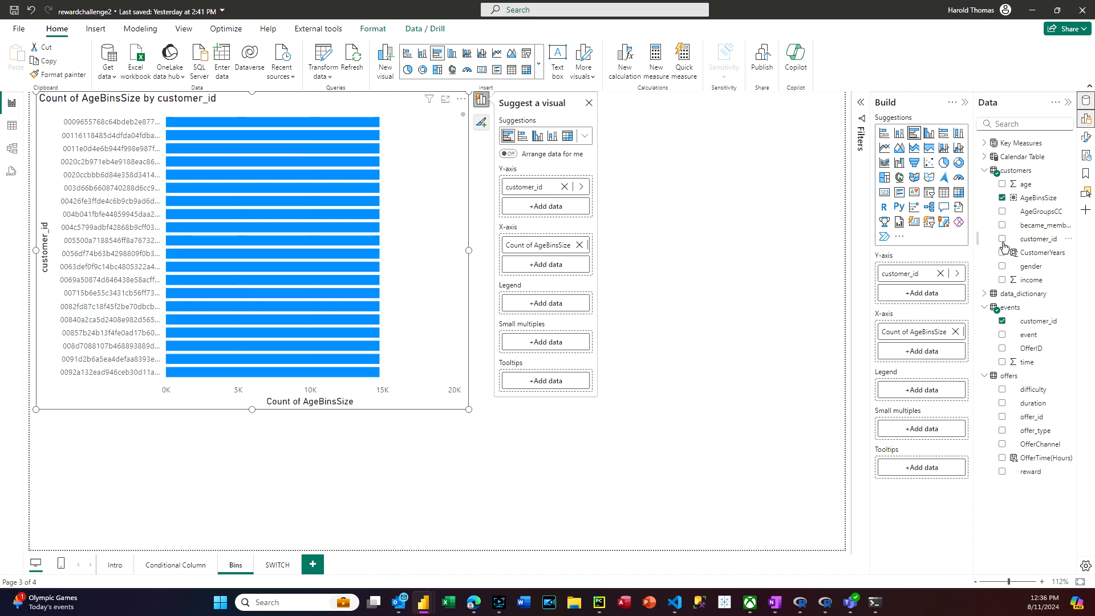
pyautogui.click(940, 274)
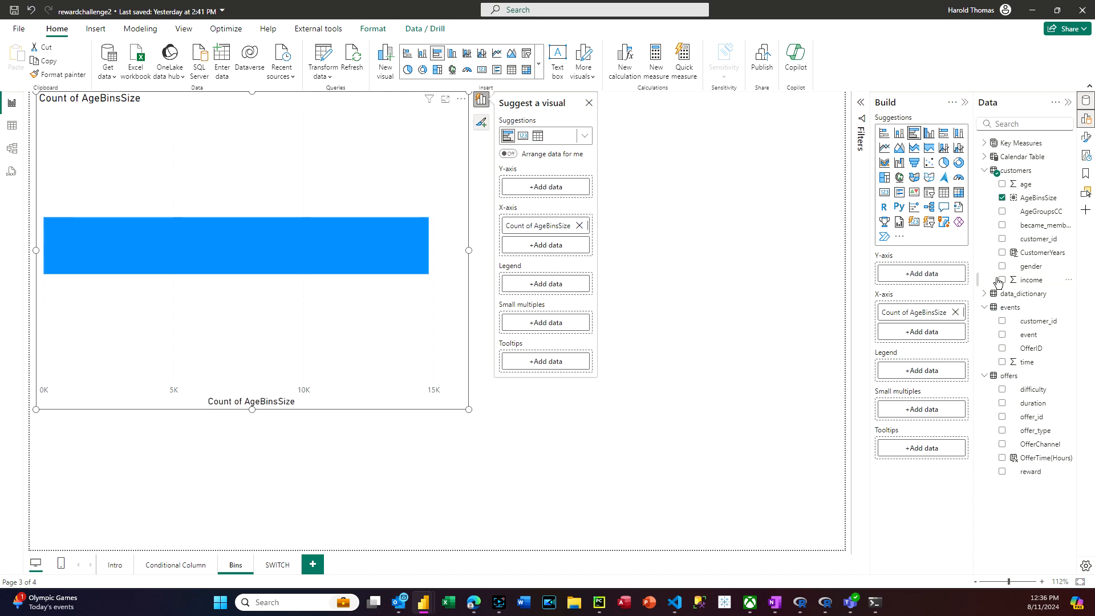
pyautogui.click(1002, 280)
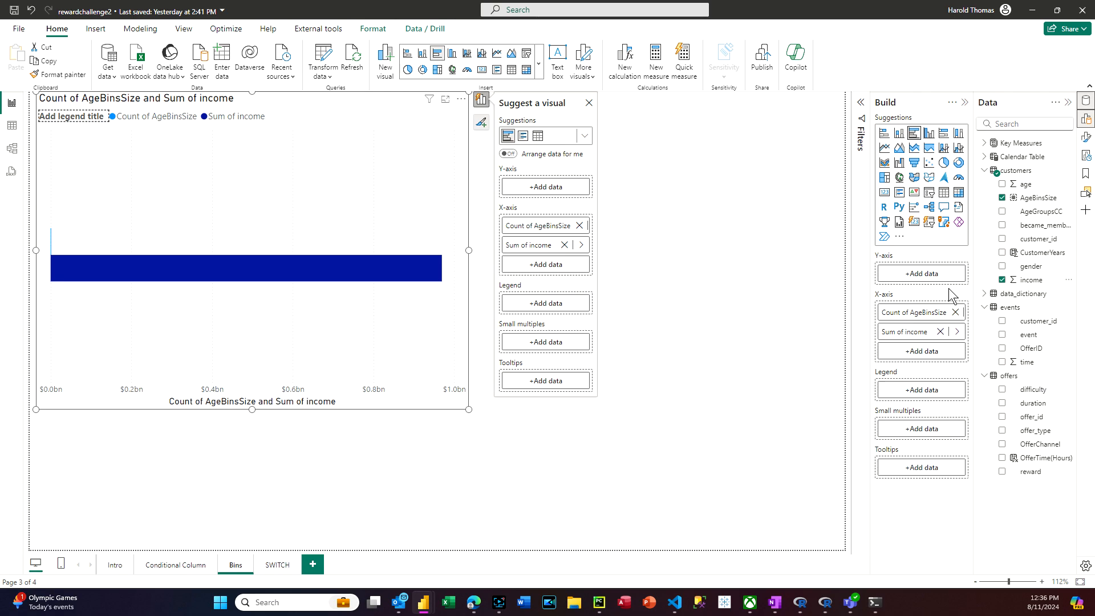
pyautogui.moveTo(916, 331); pyautogui.dragTo(918, 275)
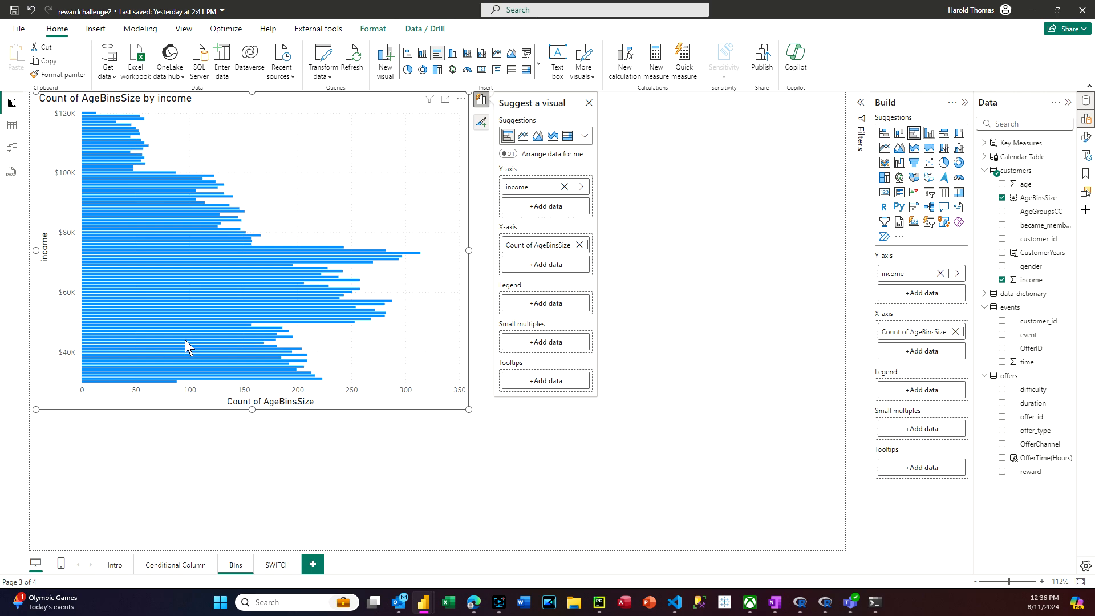
# Delete the AgeBinsSize group from the model and remove the chart that used it.
pyautogui.rightClick(1027, 201)
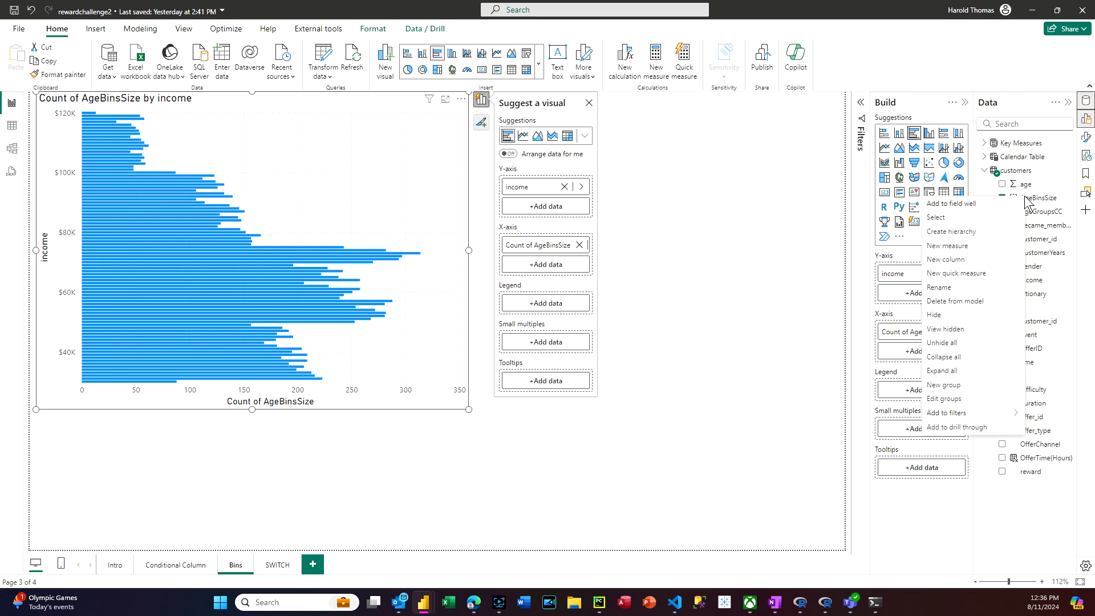
pyautogui.click(961, 301)
pyautogui.click(613, 324)
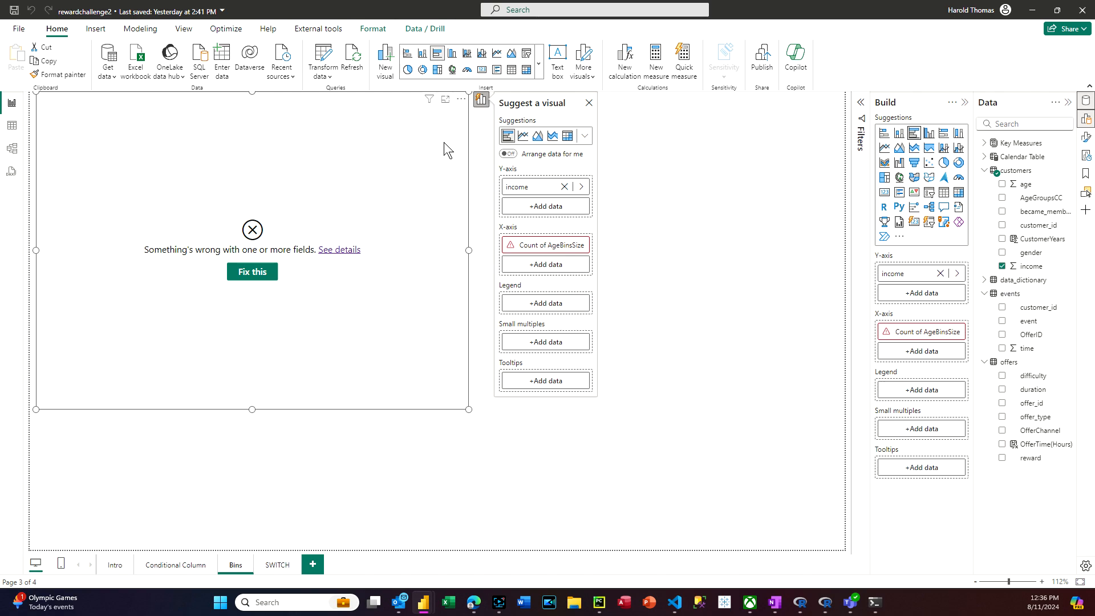
pyautogui.click(461, 100)
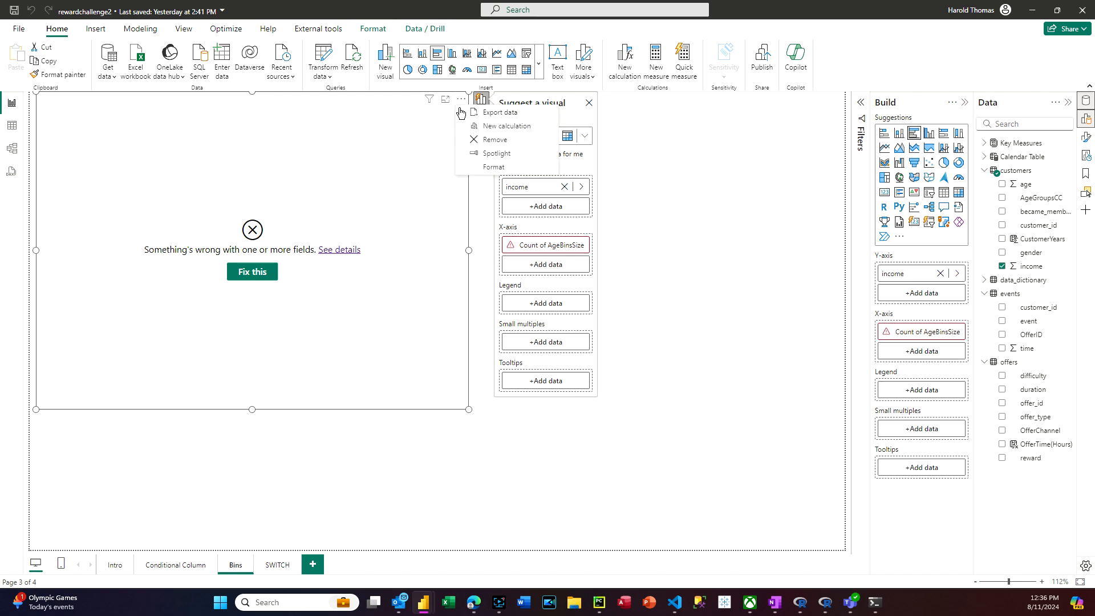
pyautogui.click(482, 139)
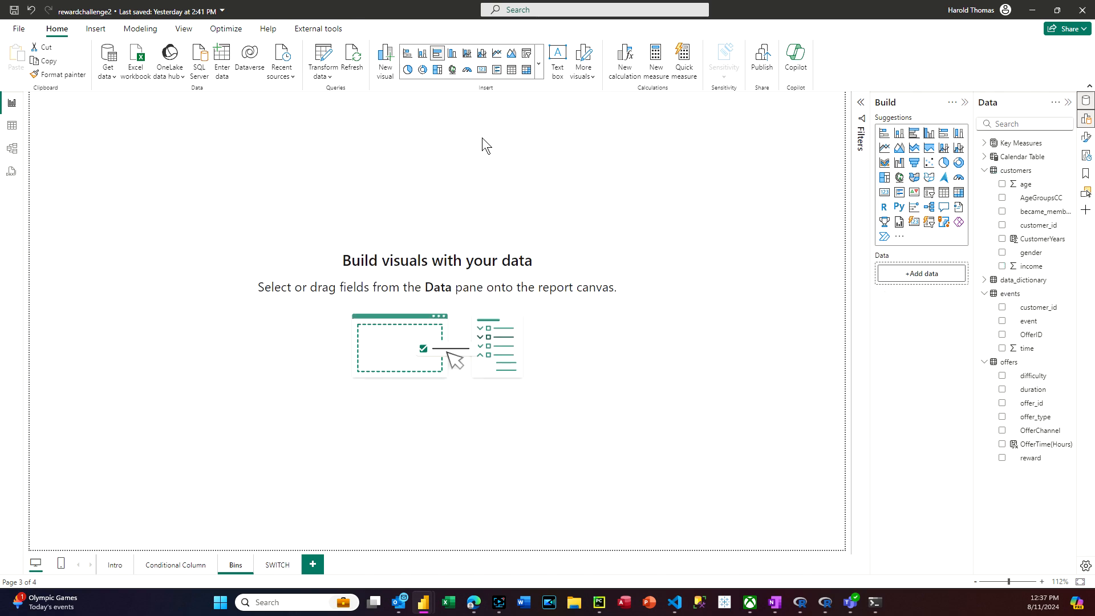
# Create a bin group on the customers age field named AgeBinsSize with a bin size of 15.
pyautogui.rightClick(1024, 188)
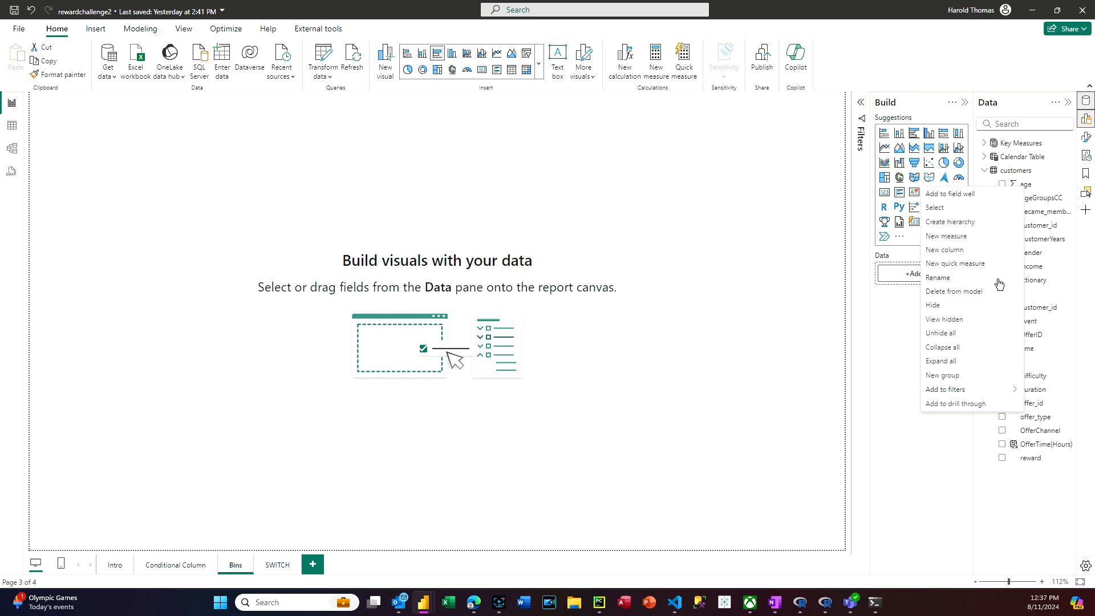
pyautogui.click(942, 375)
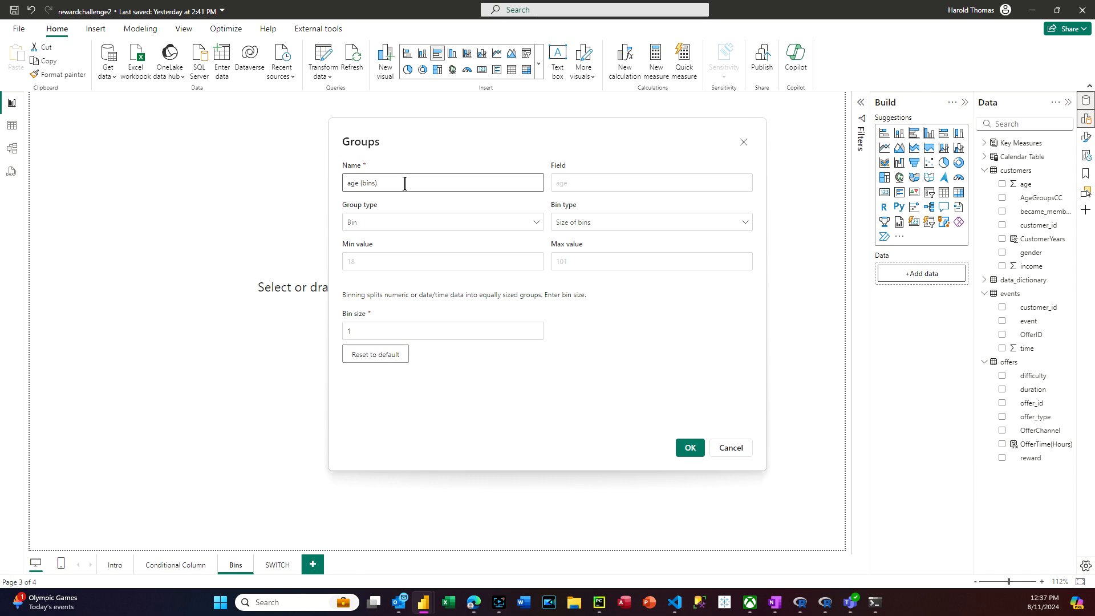
pyautogui.moveTo(405, 183); pyautogui.dragTo(266, 183)
pyautogui.write('AgeB')
pyautogui.write('inS')
pyautogui.write('sSizw')
pyautogui.press('BackSpace')
pyautogui.write('e')
pyautogui.click(358, 330)
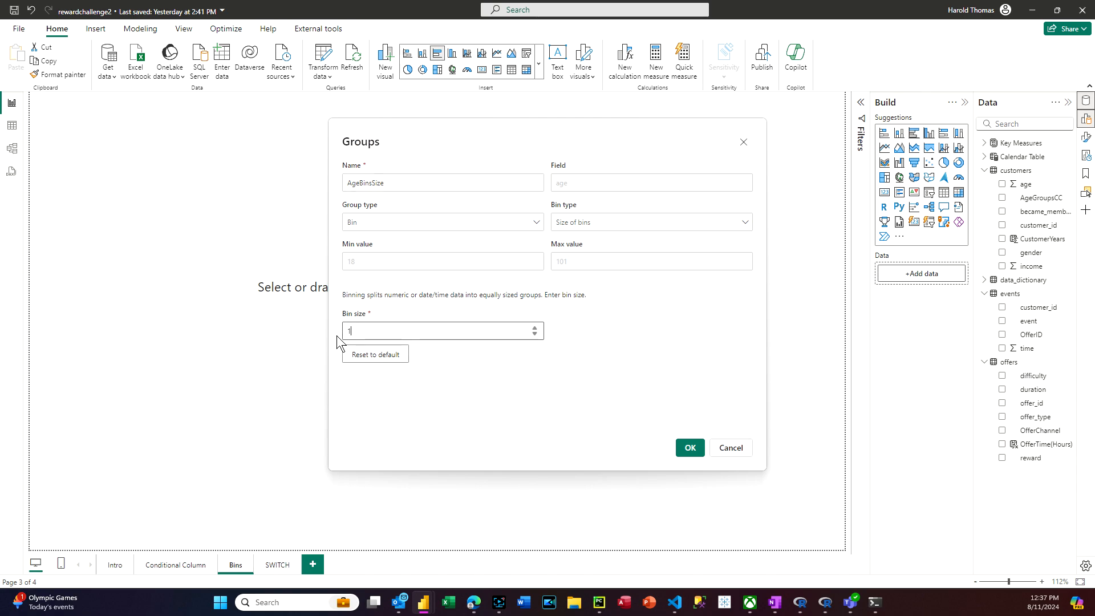
pyautogui.write('5')
pyautogui.click(696, 450)
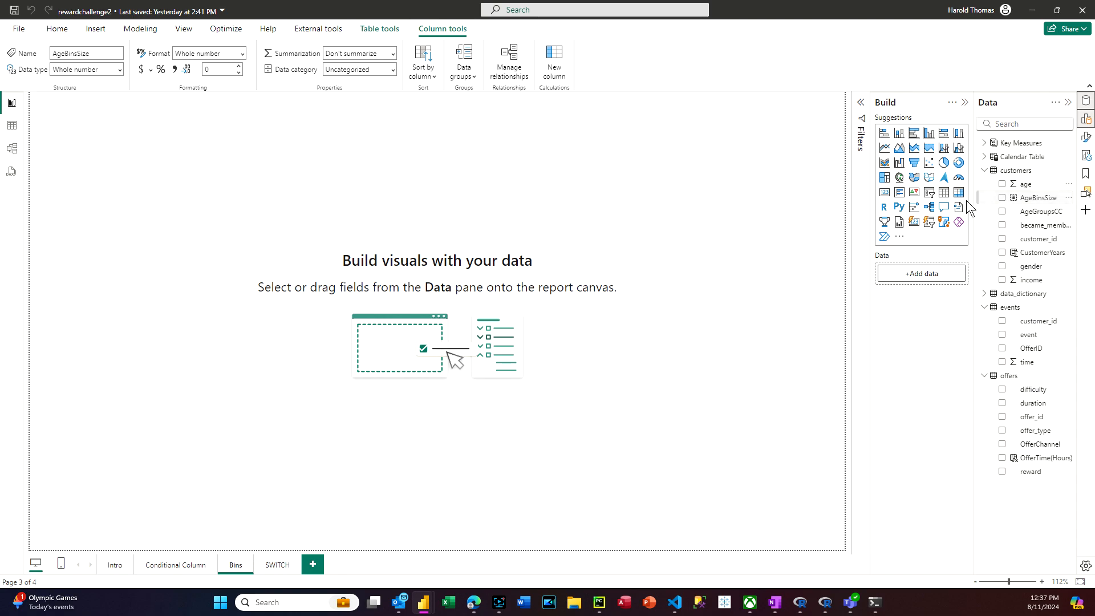
# Build an enlarged clustered bar chart with AgeBinsSize on the Y-axis and the count of the events customer_id on the X-axis.
pyautogui.click(914, 133)
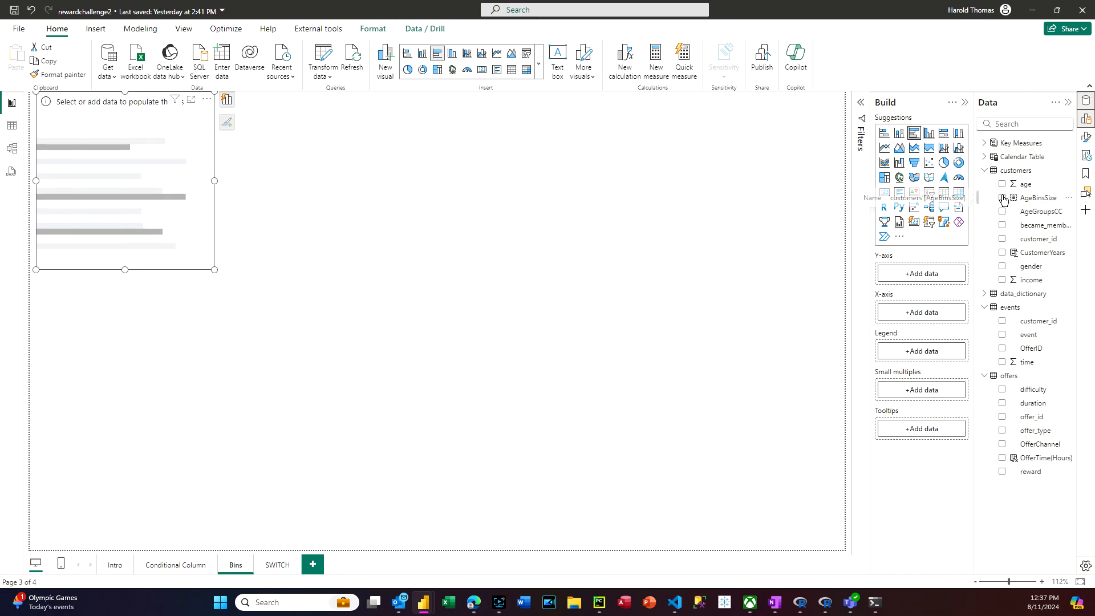
pyautogui.moveTo(1023, 200); pyautogui.dragTo(924, 279)
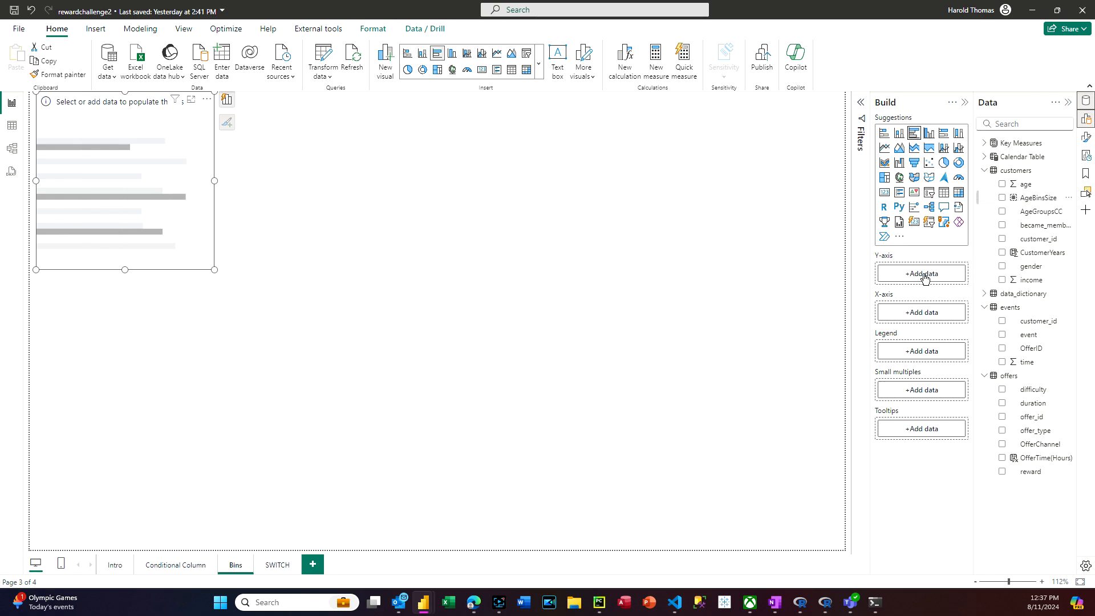
pyautogui.moveTo(1039, 321); pyautogui.dragTo(941, 337)
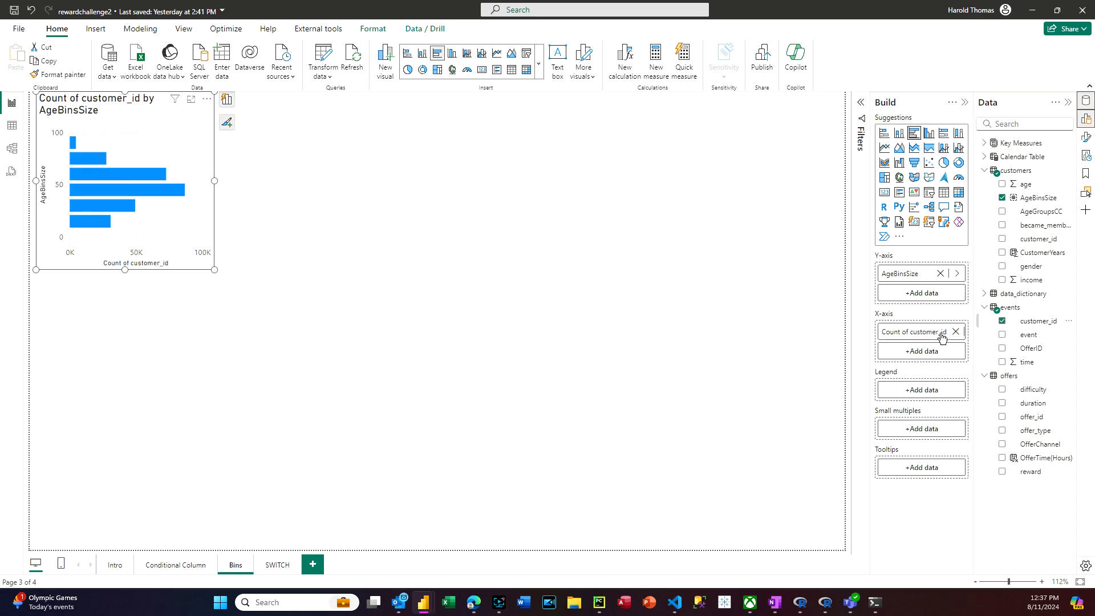
pyautogui.moveTo(218, 270); pyautogui.dragTo(562, 441)
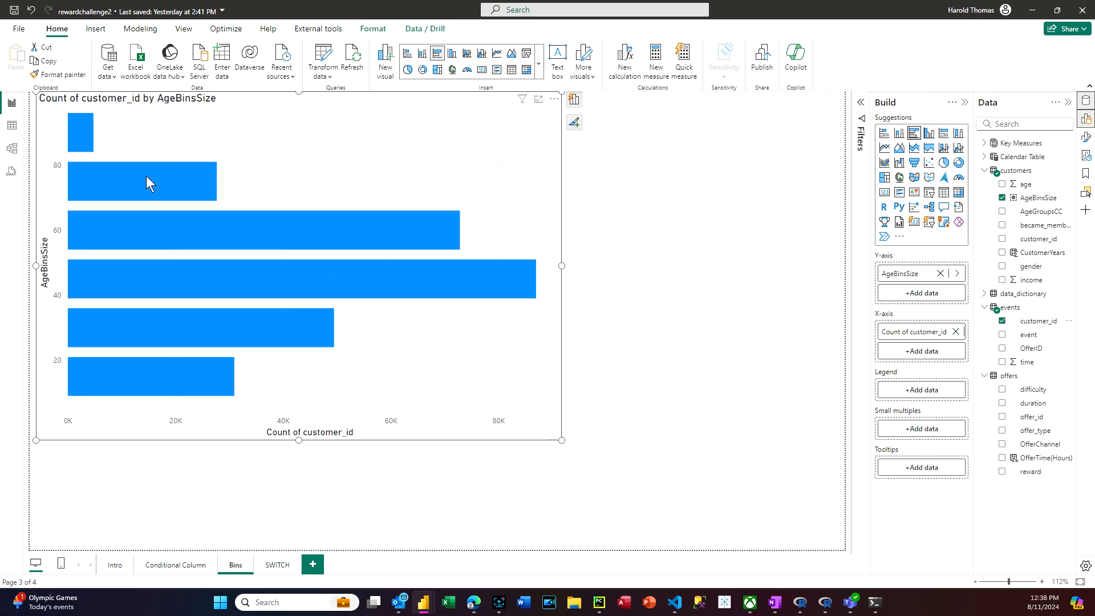
# Inspect the age bin and customer_id count of individual bars in the AgeBinsSize chart.
pyautogui.moveTo(87, 125)
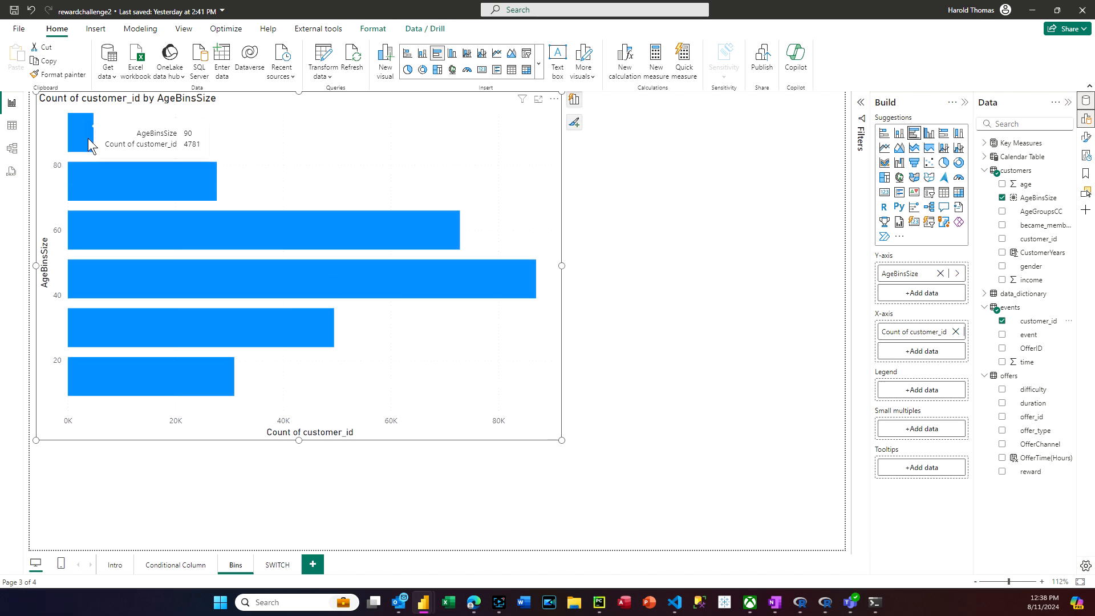
pyautogui.moveTo(107, 225)
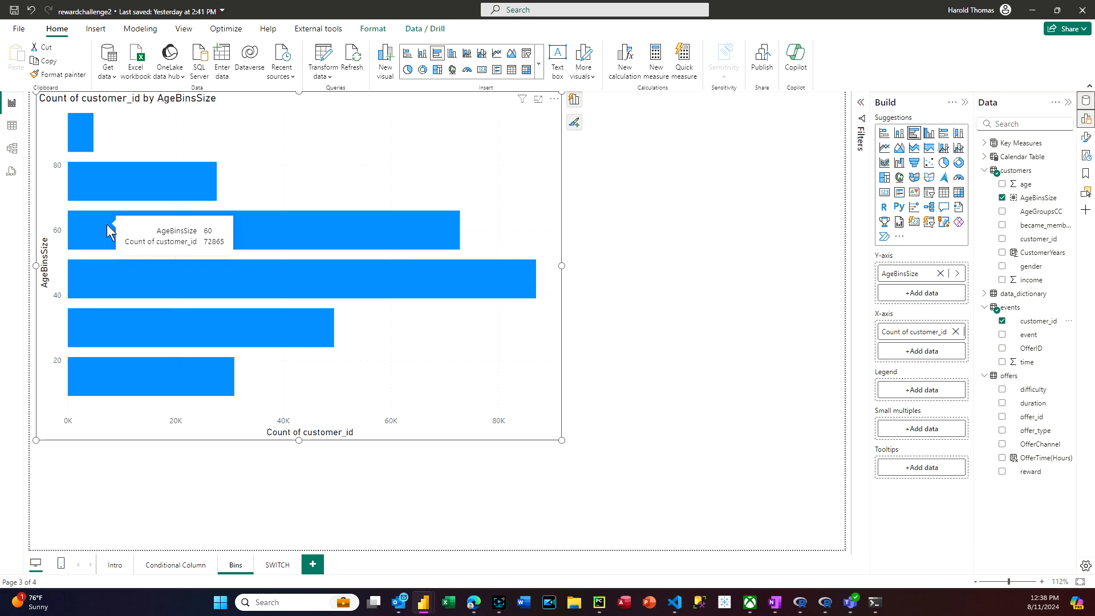
pyautogui.moveTo(108, 278)
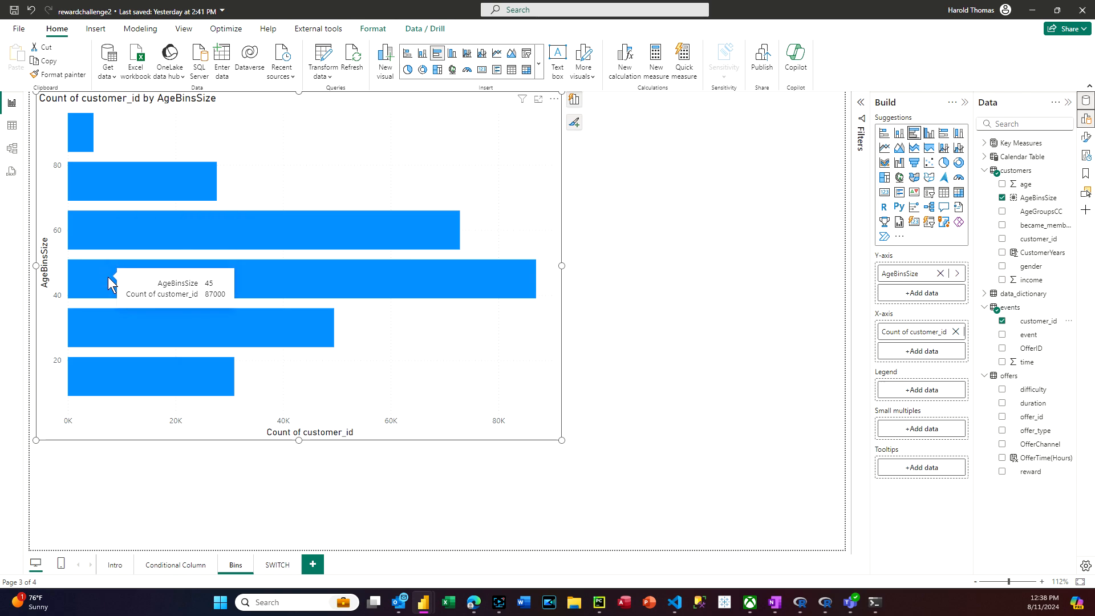
pyautogui.moveTo(109, 330)
pyautogui.moveTo(113, 375)
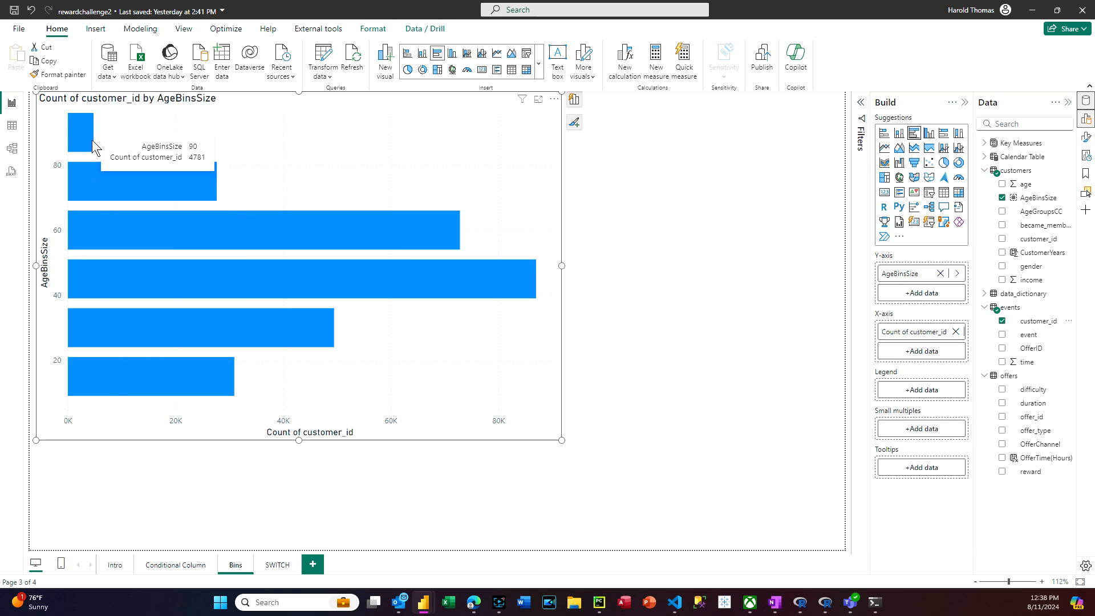
# Set the bin size of the AgeBinsSize group in the customers table to 10.
pyautogui.moveTo(565, 441); pyautogui.dragTo(539, 379)
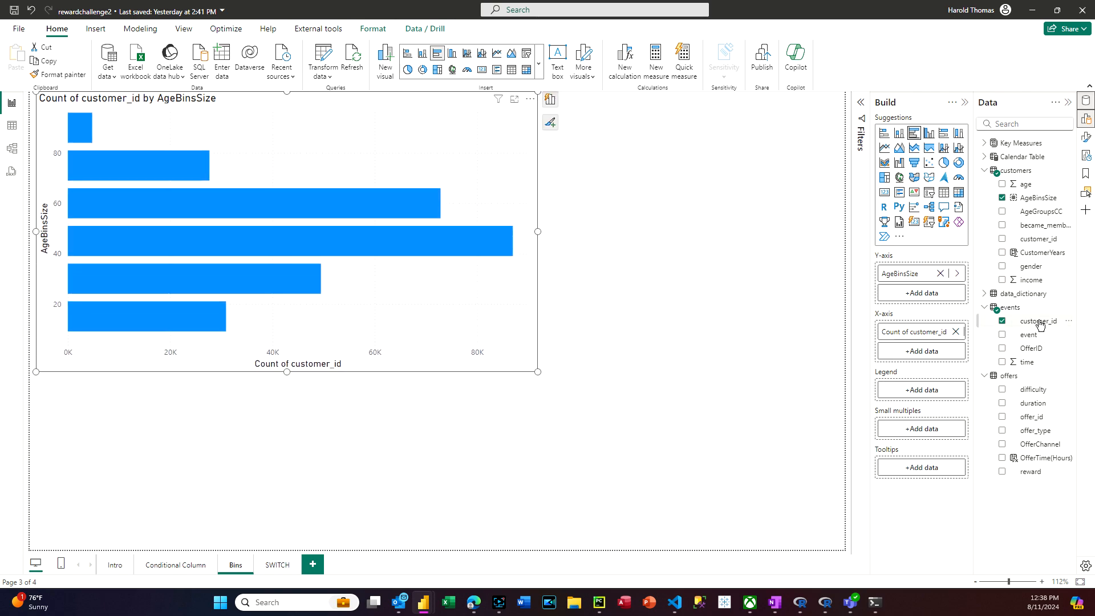
pyautogui.rightClick(1043, 197)
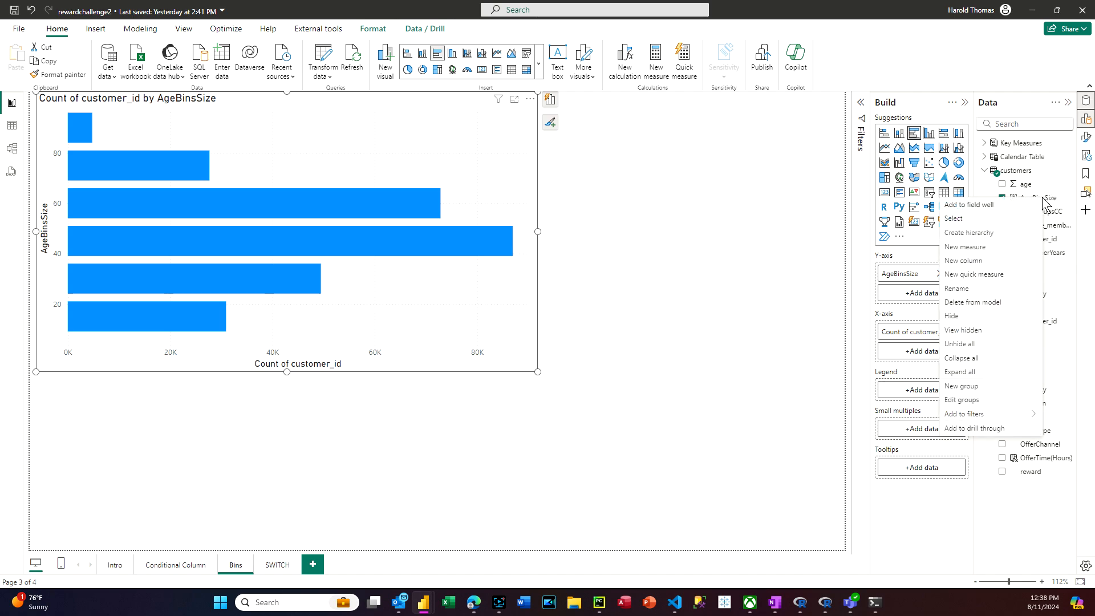
pyautogui.click(969, 399)
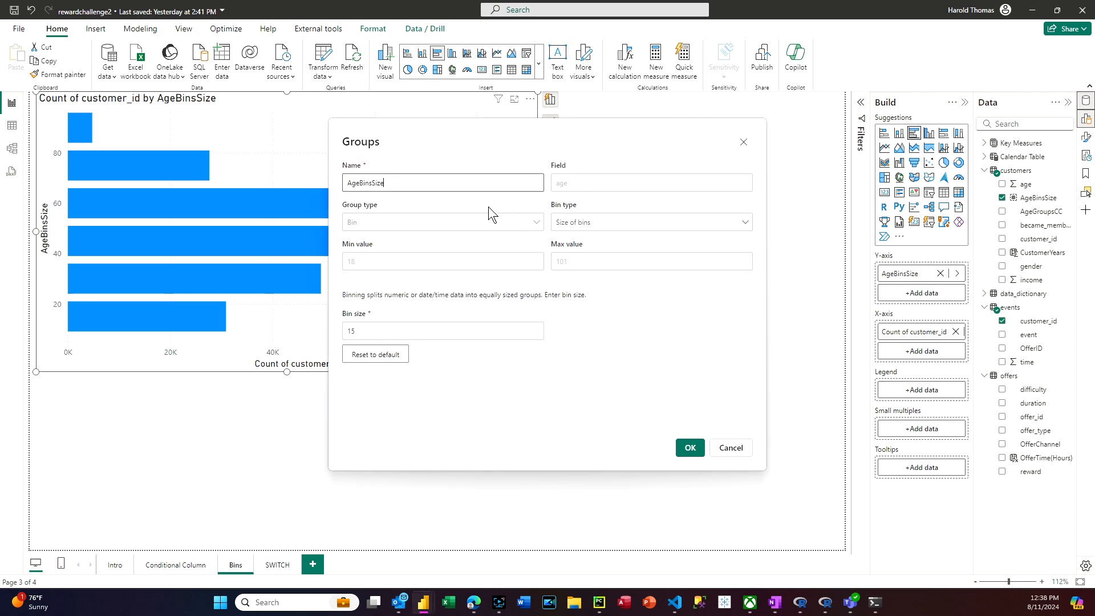
pyautogui.doubleClick(345, 329)
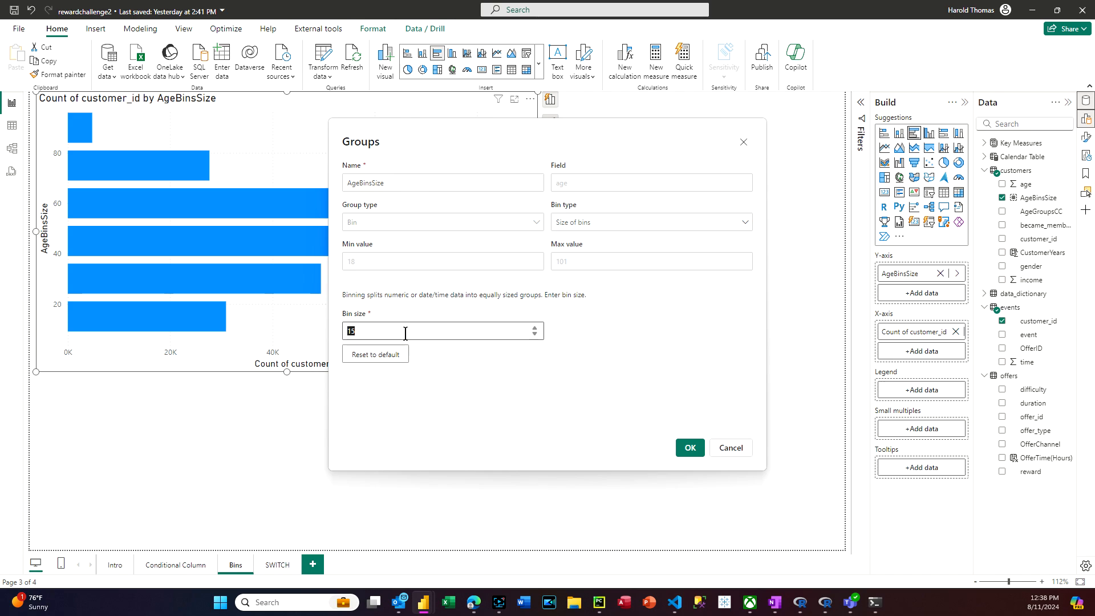
pyautogui.write('10')
pyautogui.click(690, 447)
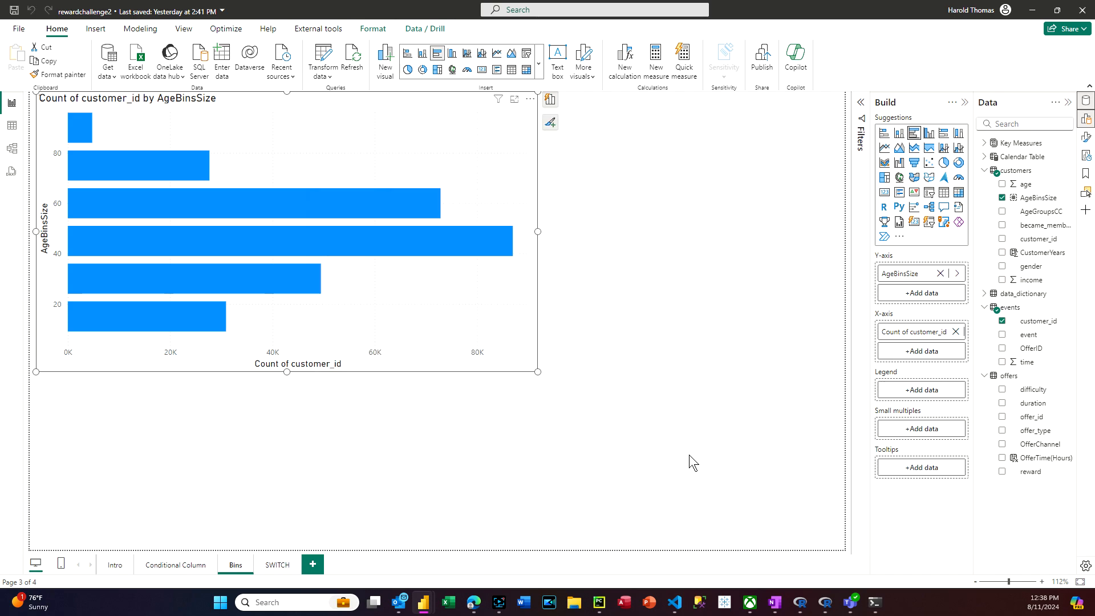
# Make the AgeBinsSize chart taller and inspect the age bin and customer_id count of its individual bars.
pyautogui.moveTo(286, 371); pyautogui.dragTo(286, 476)
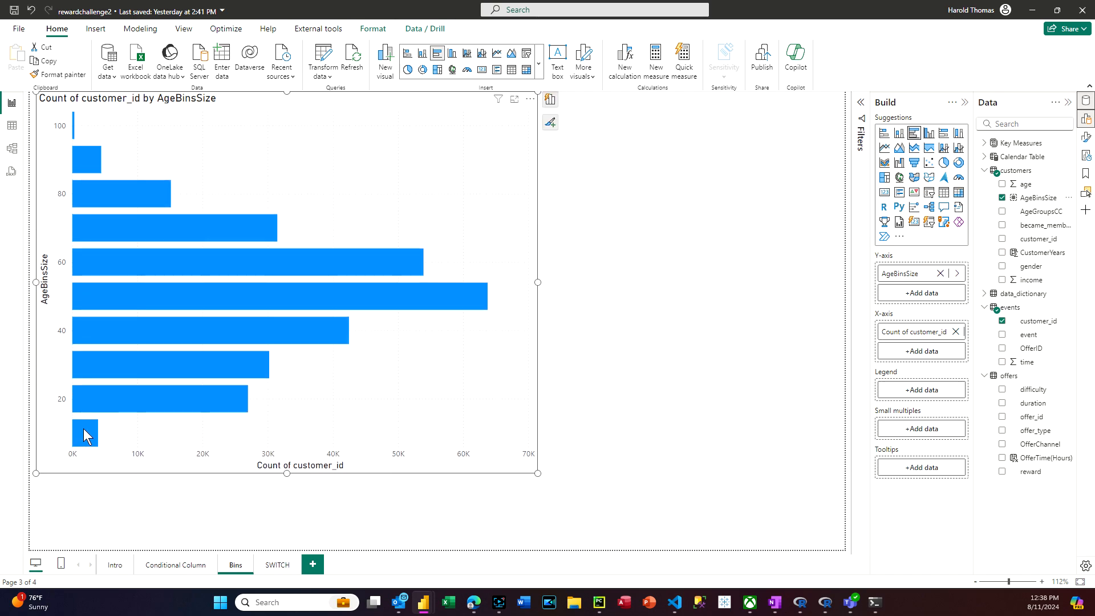
pyautogui.moveTo(85, 435)
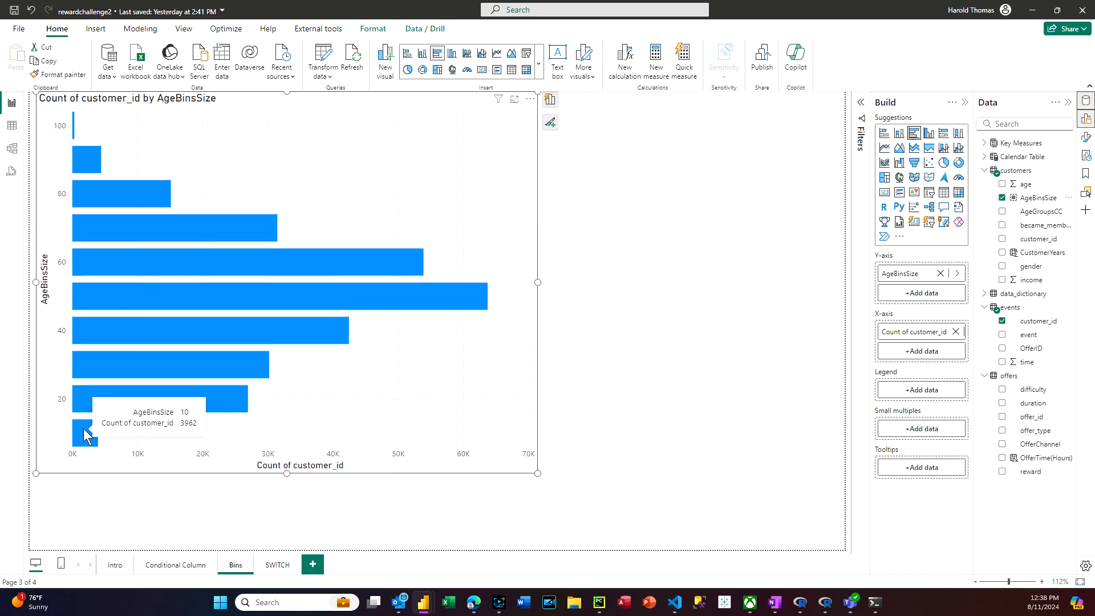
pyautogui.moveTo(78, 395)
pyautogui.moveTo(86, 358)
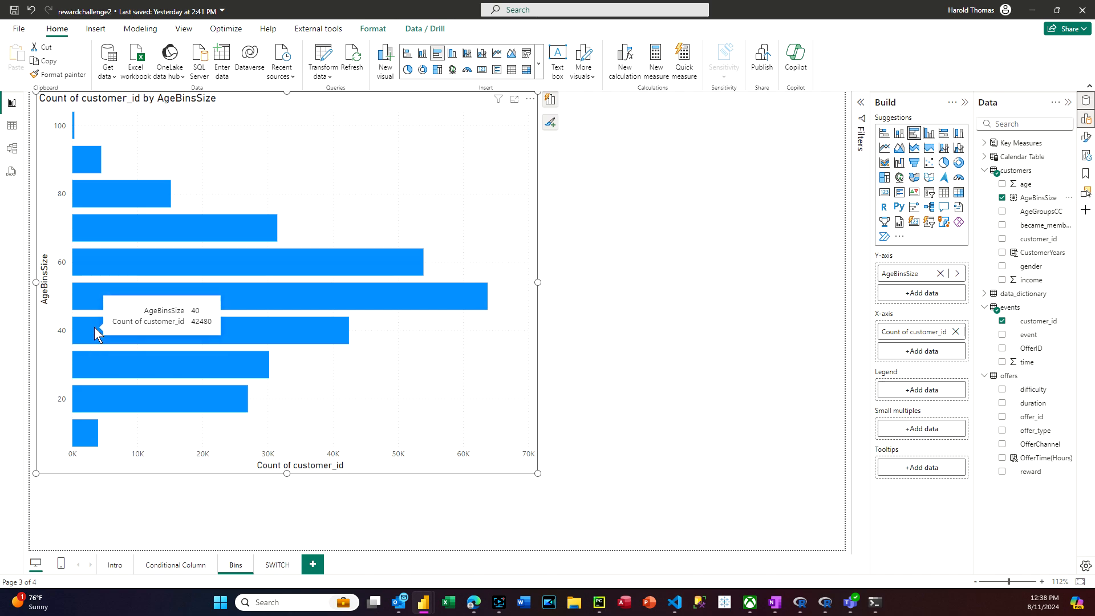
pyautogui.moveTo(94, 261)
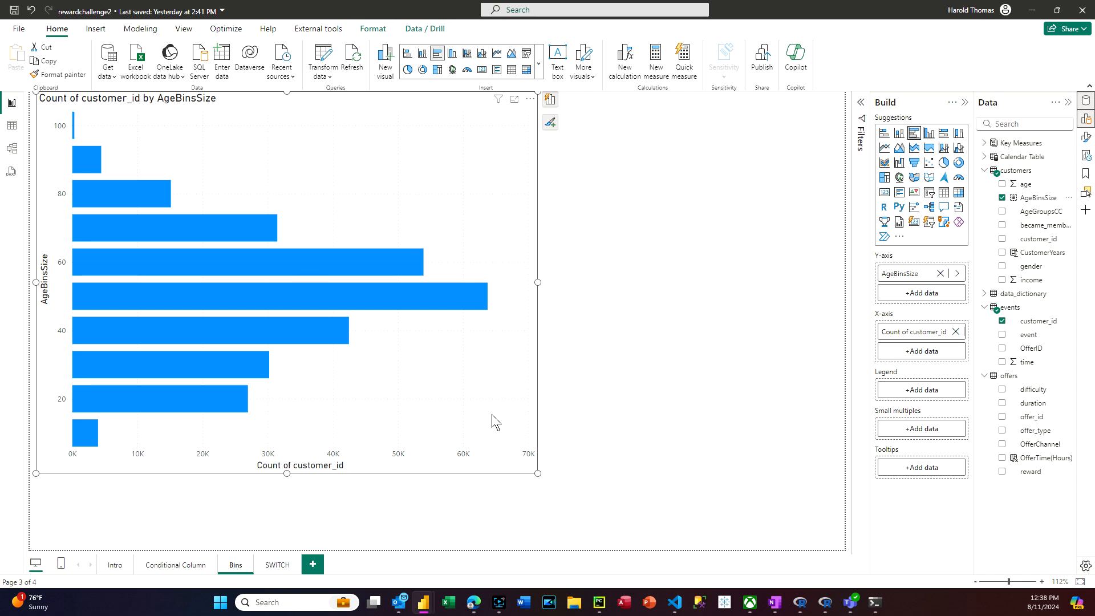
# Shrink the AgeBinsSize bar chart so it fills only the upper half of the Bins page.
pyautogui.moveTo(539, 474); pyautogui.dragTo(474, 301)
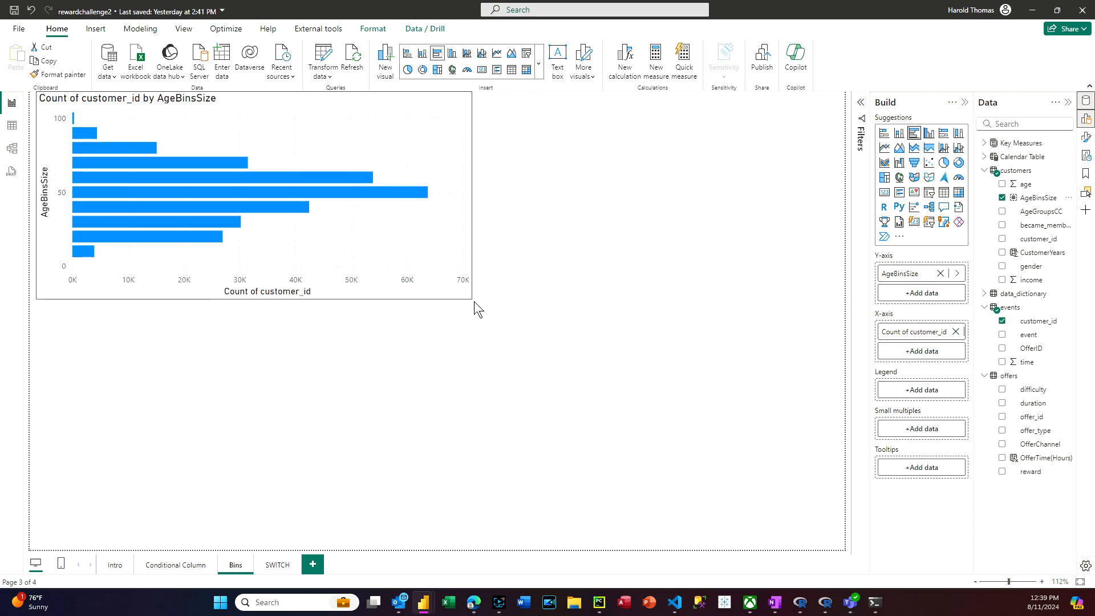
pyautogui.moveTo(473, 300); pyautogui.dragTo(545, 309)
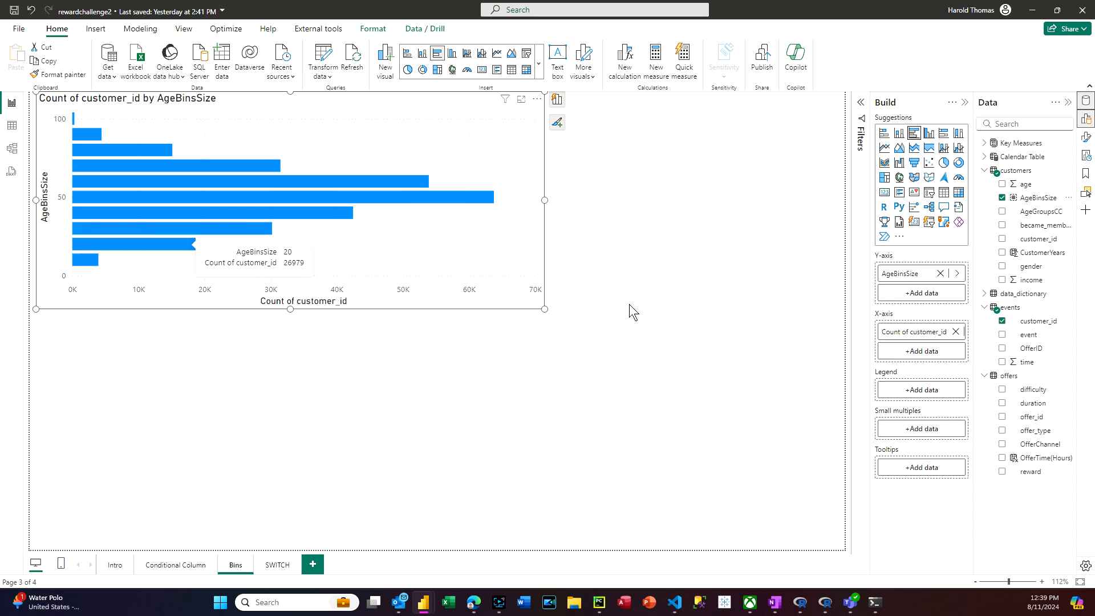
pyautogui.moveTo(545, 310); pyautogui.dragTo(542, 297)
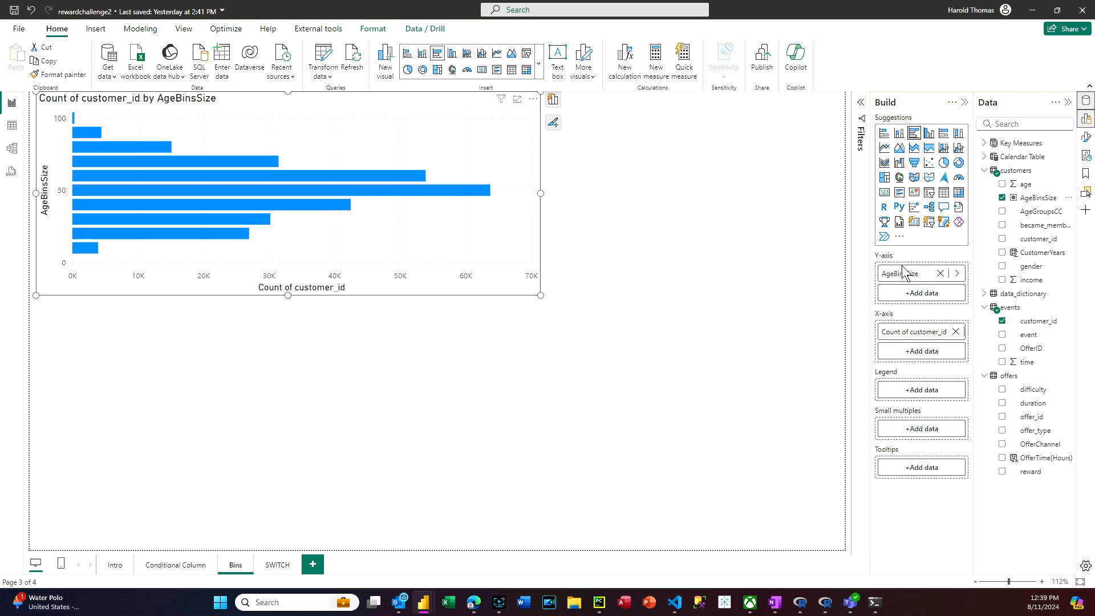
# Create a new group on the customers age field using the Number of bins type with a bin count of 6.
pyautogui.rightClick(1028, 188)
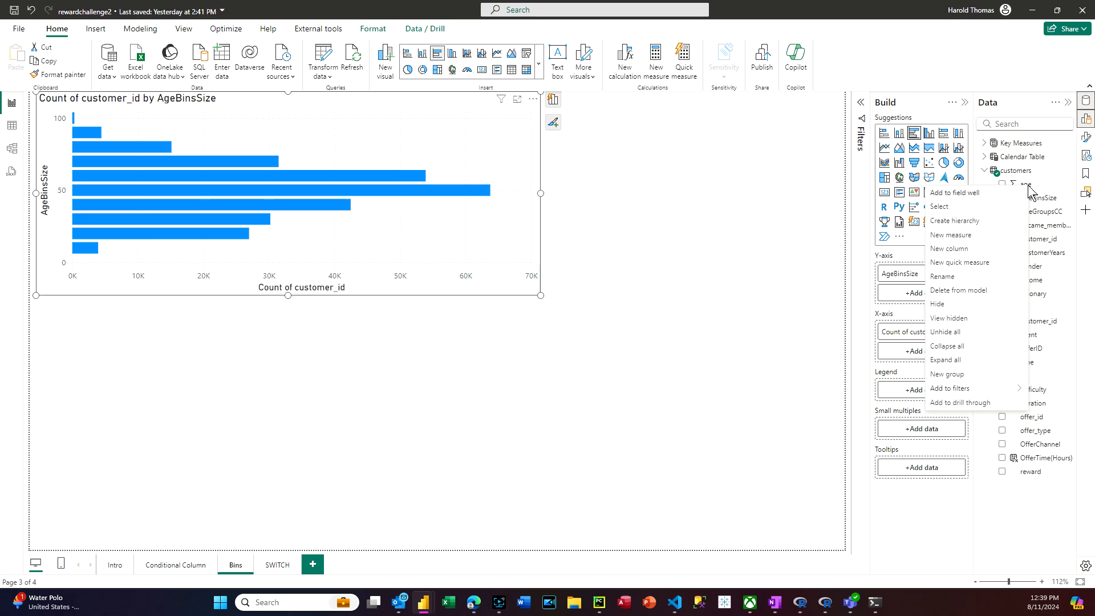
pyautogui.click(965, 377)
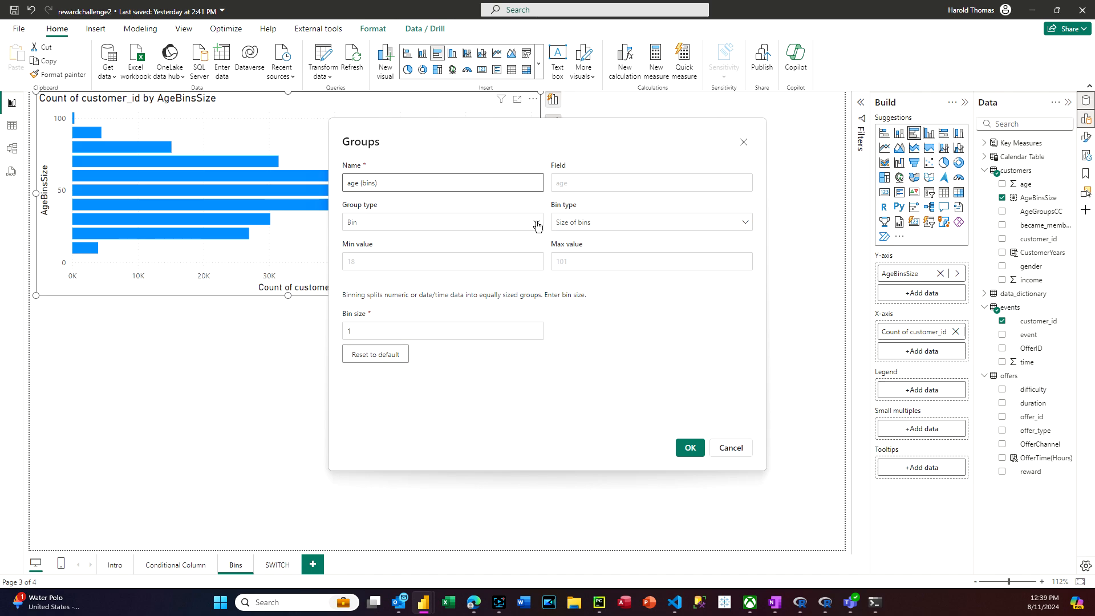
pyautogui.click(744, 223)
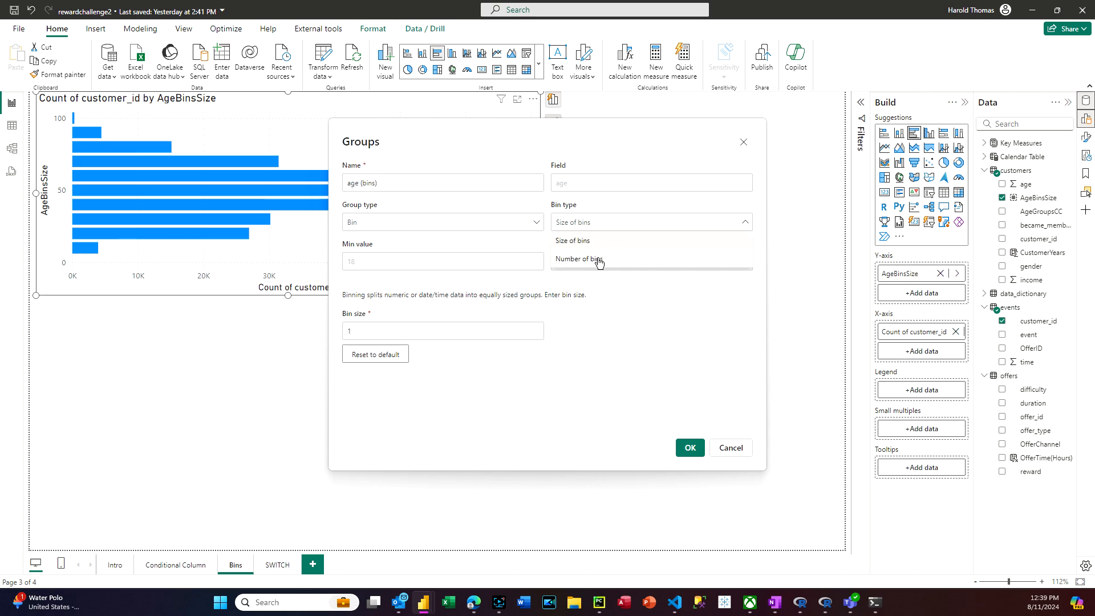
pyautogui.click(587, 259)
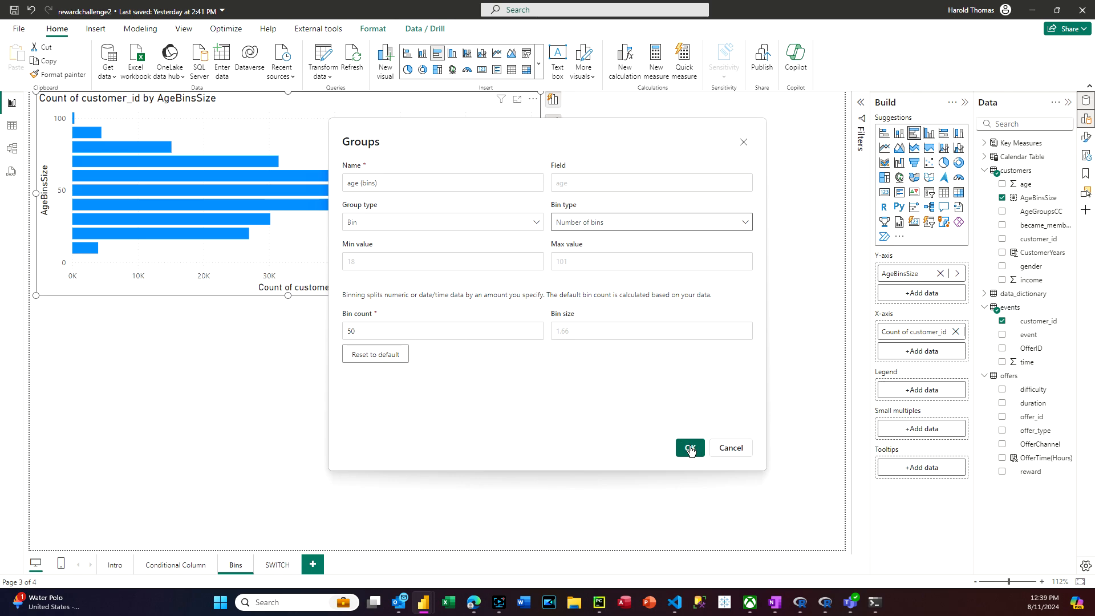
pyautogui.doubleClick(363, 332)
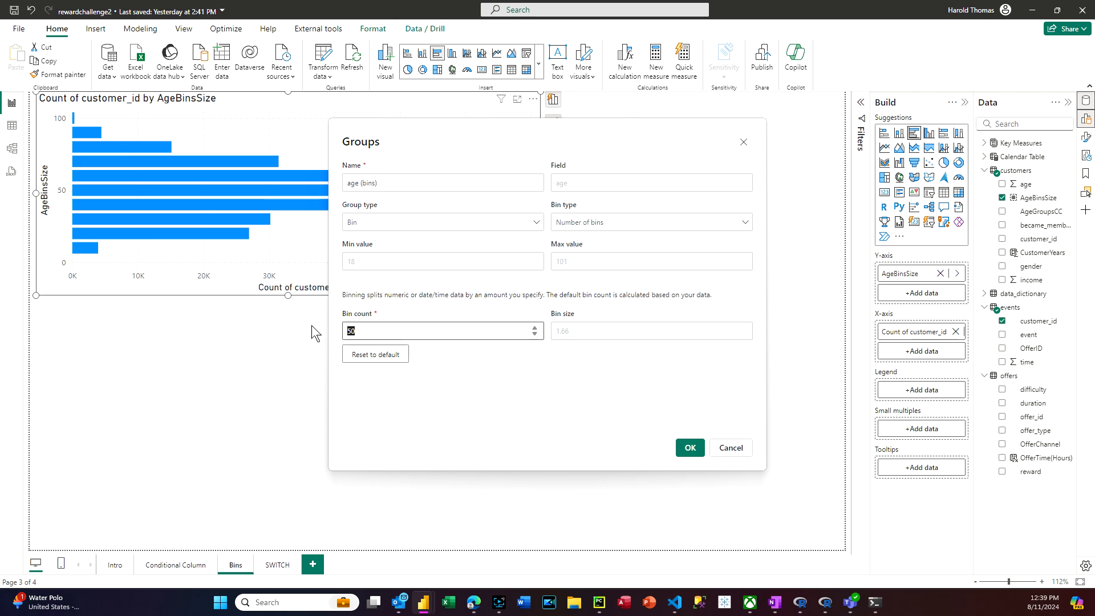
pyautogui.write('6')
pyautogui.click(692, 450)
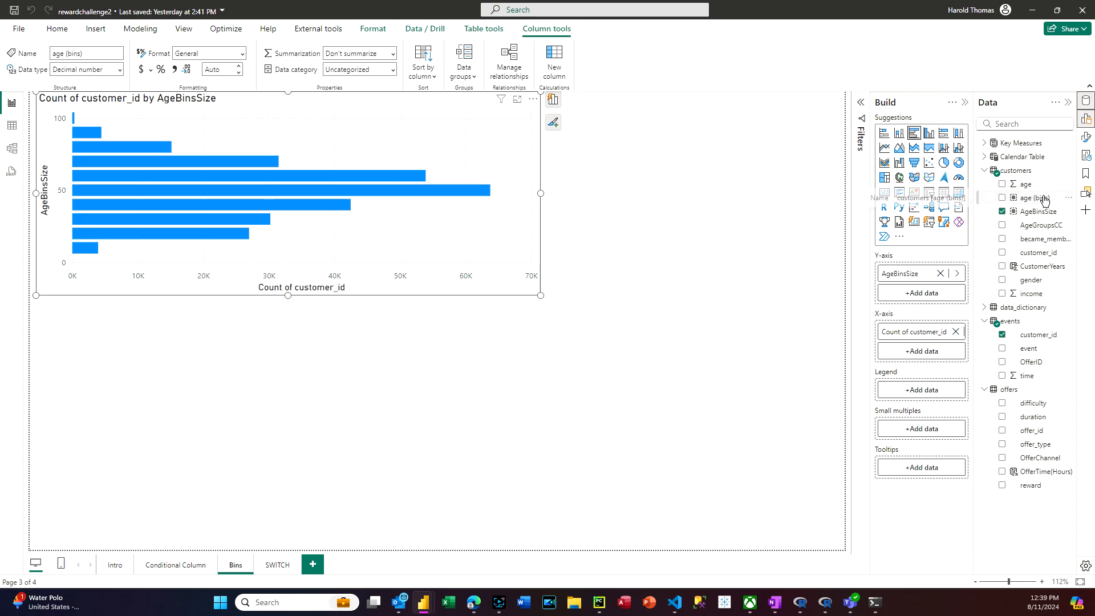
# Rename the new age (bins) field in the customers table as AgeBins#.
pyautogui.rightClick(1044, 199)
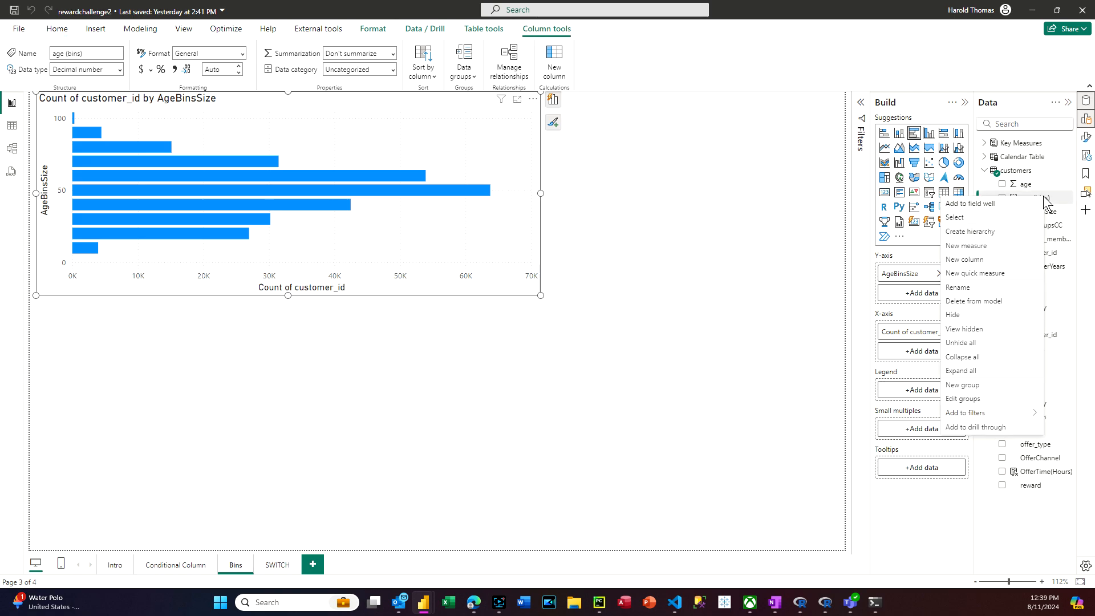
pyautogui.click(961, 286)
pyautogui.write('AgeB')
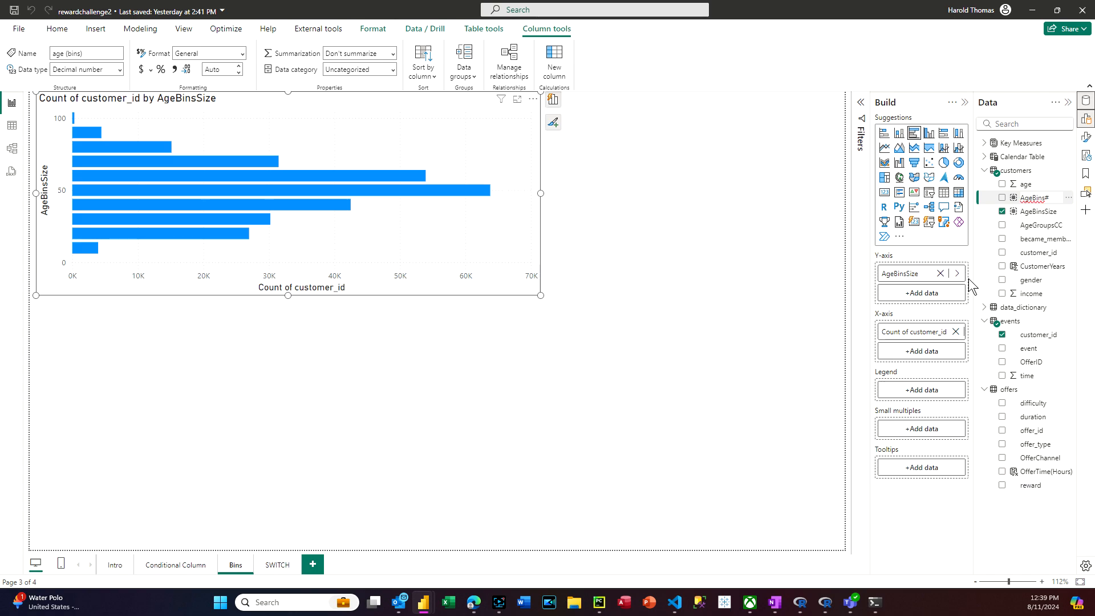
pyautogui.write('ins#')
pyautogui.press('Return')
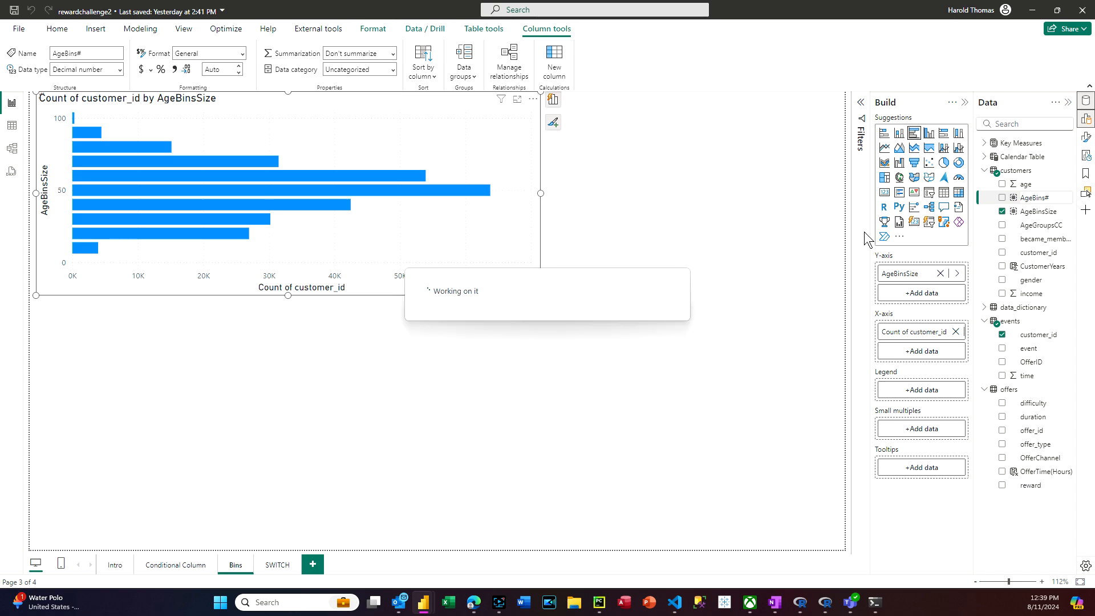
# Duplicate the AgeBinsSize chart below the original and replace the copy's Y-axis field with AgeBins#.
pyautogui.rightClick(496, 260)
pyautogui.moveTo(529, 335)
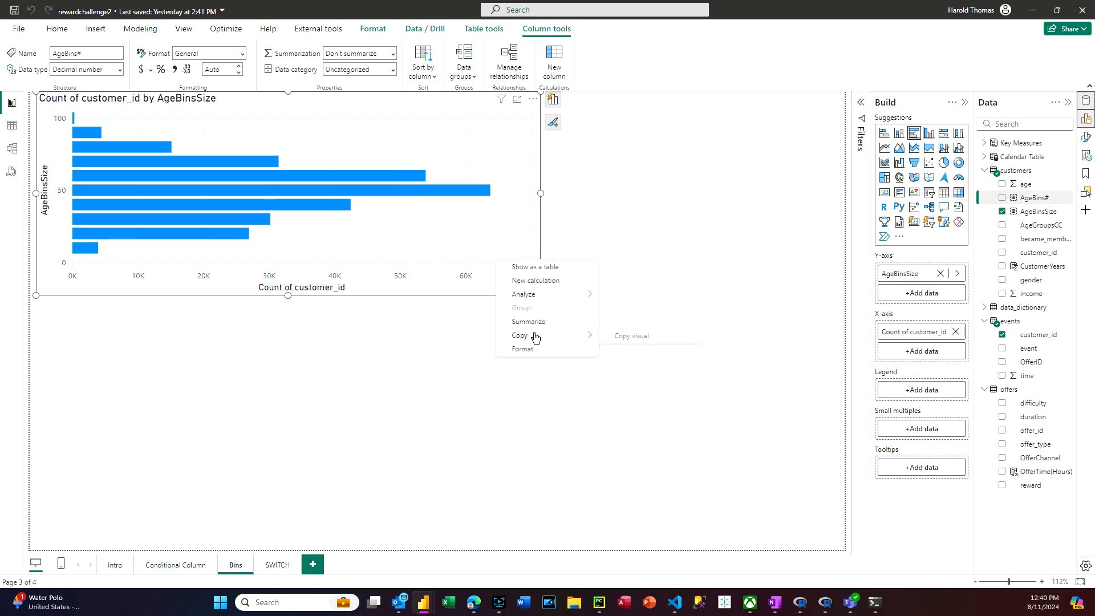
pyautogui.click(611, 337)
pyautogui.hotkey('ctrl', 'v')
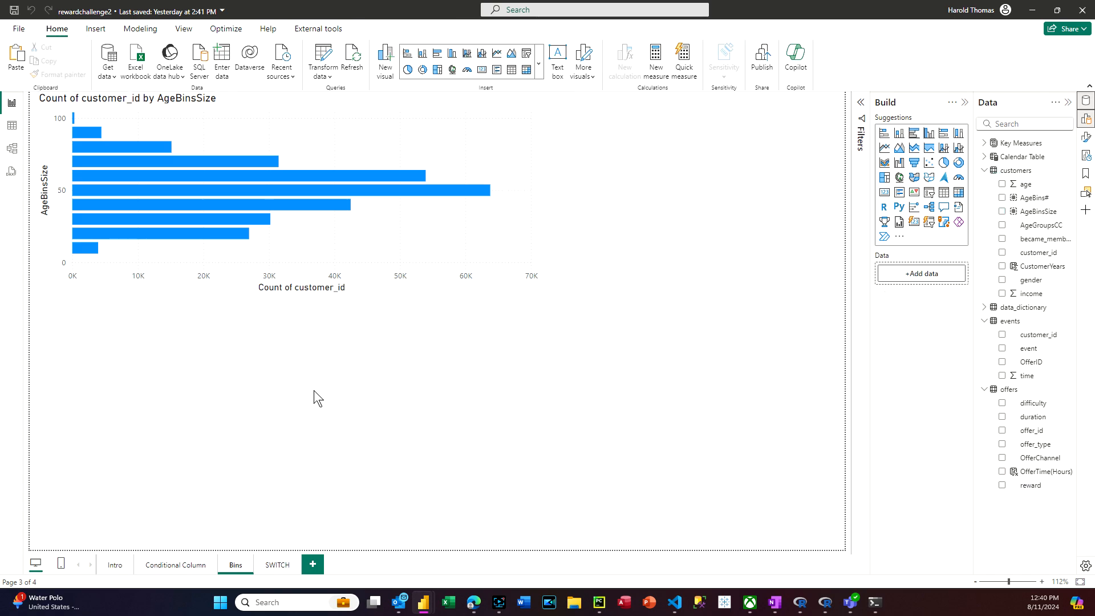
pyautogui.moveTo(394, 234); pyautogui.dragTo(387, 453)
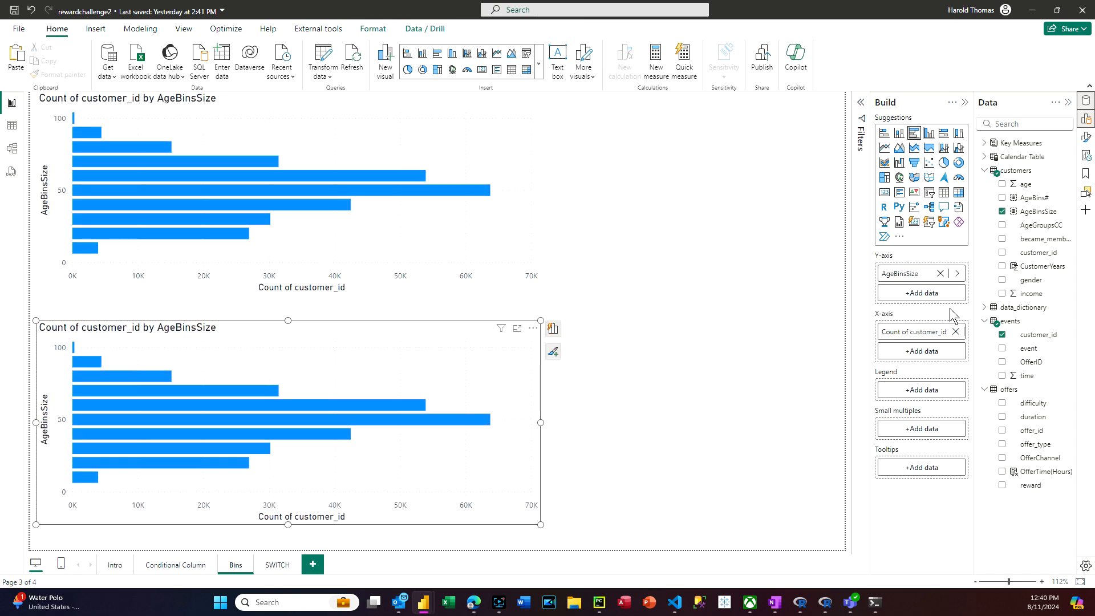
pyautogui.click(940, 273)
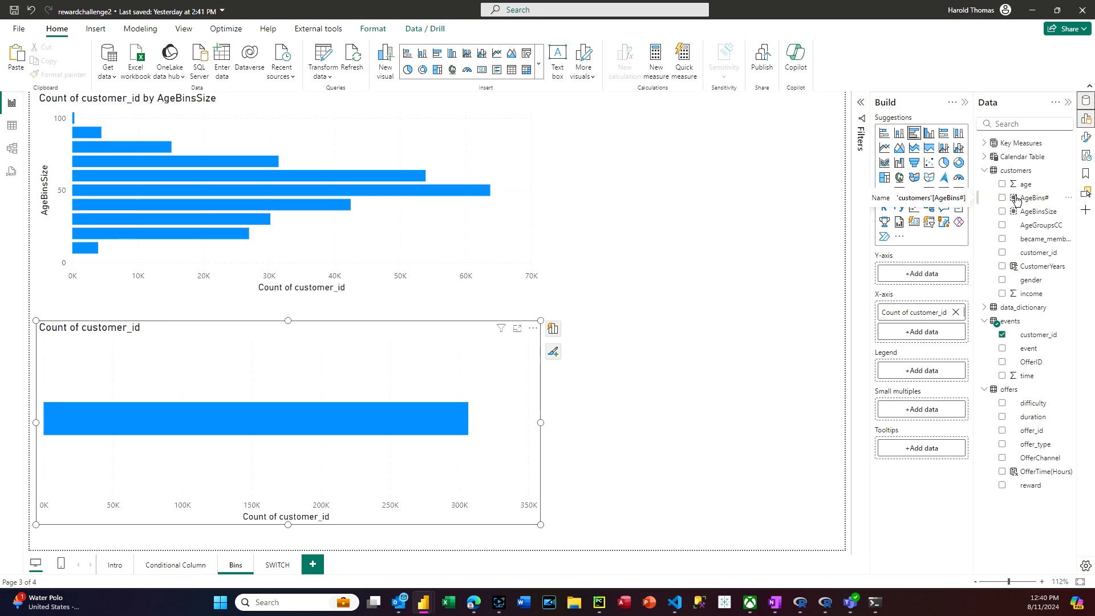
pyautogui.moveTo(1016, 198); pyautogui.dragTo(910, 275)
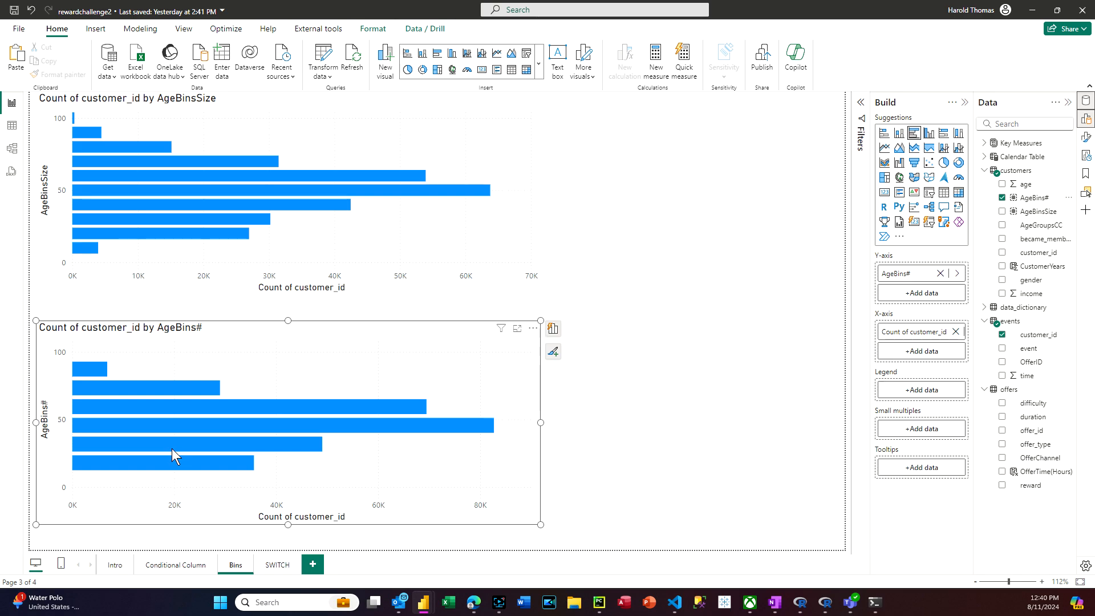
# Inspect the bin starting value and customer_id count of the individual bars in the AgeBins# chart.
pyautogui.moveTo(165, 461)
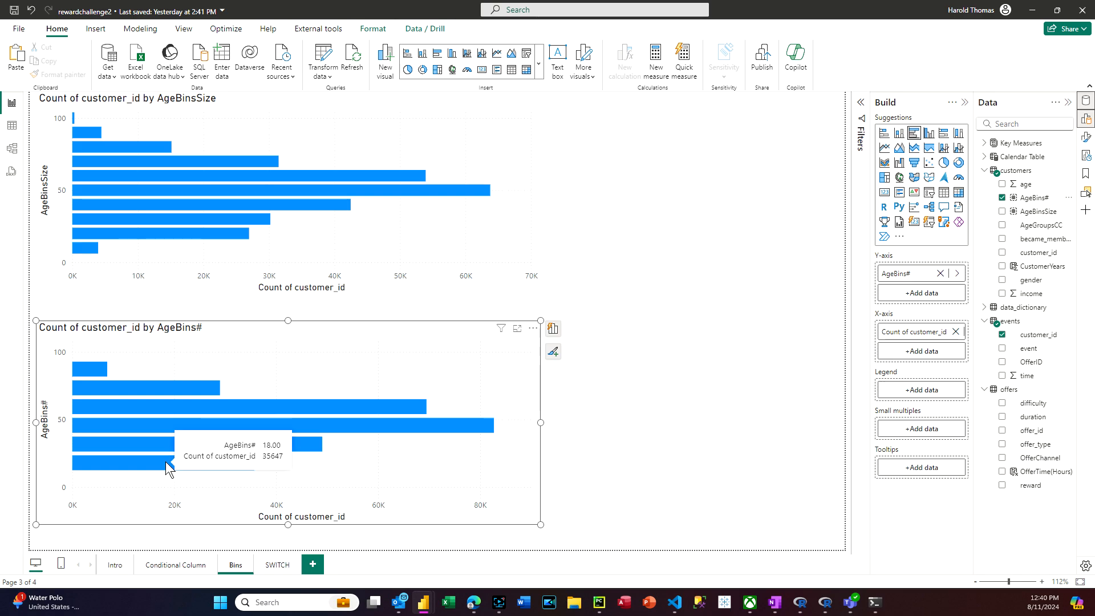
pyautogui.moveTo(135, 443)
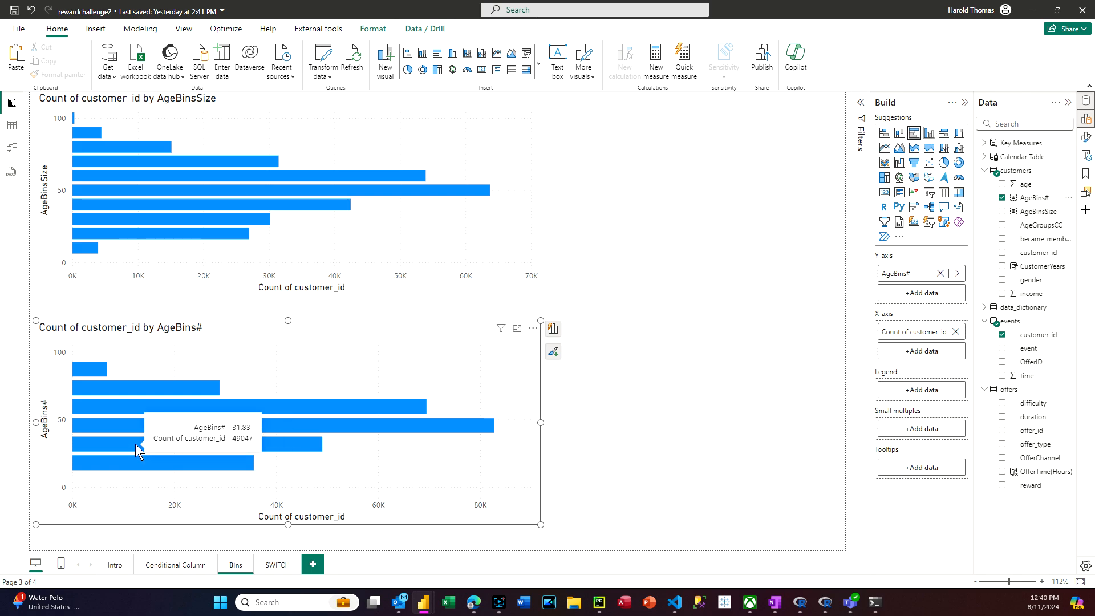
pyautogui.moveTo(129, 423)
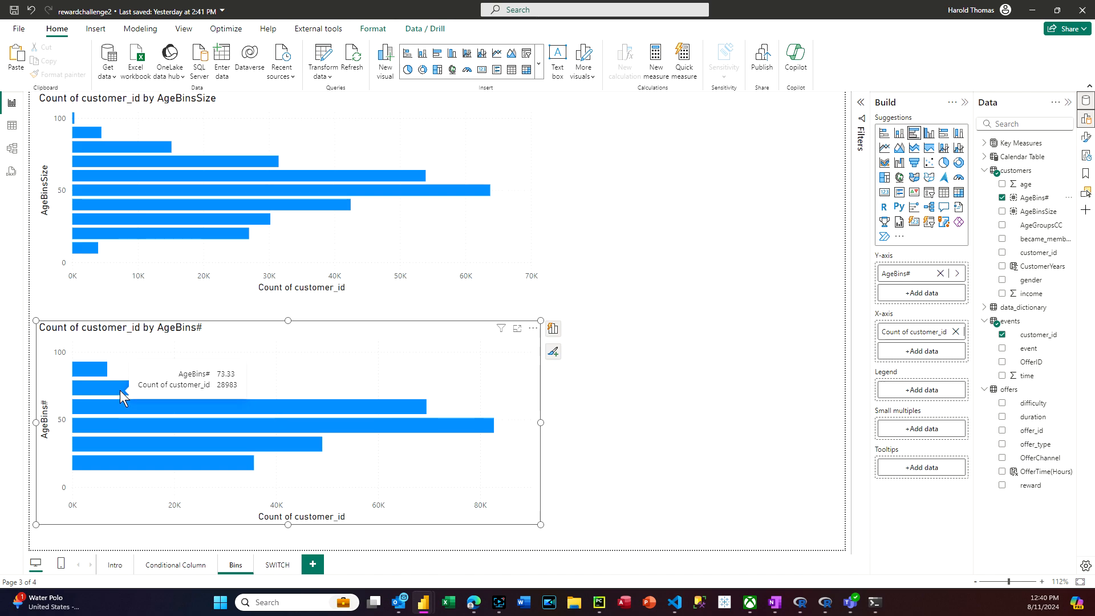
pyautogui.moveTo(95, 370)
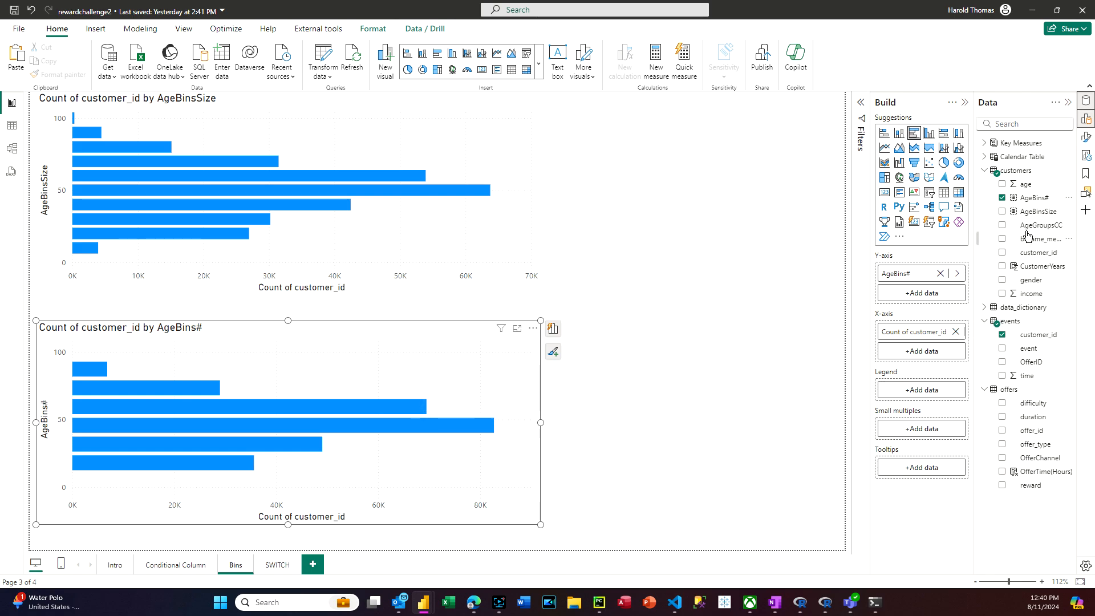
# Set the bin count of the AgeBins# group to 7 and check the bin values on its chart.
pyautogui.rightClick(1030, 209)
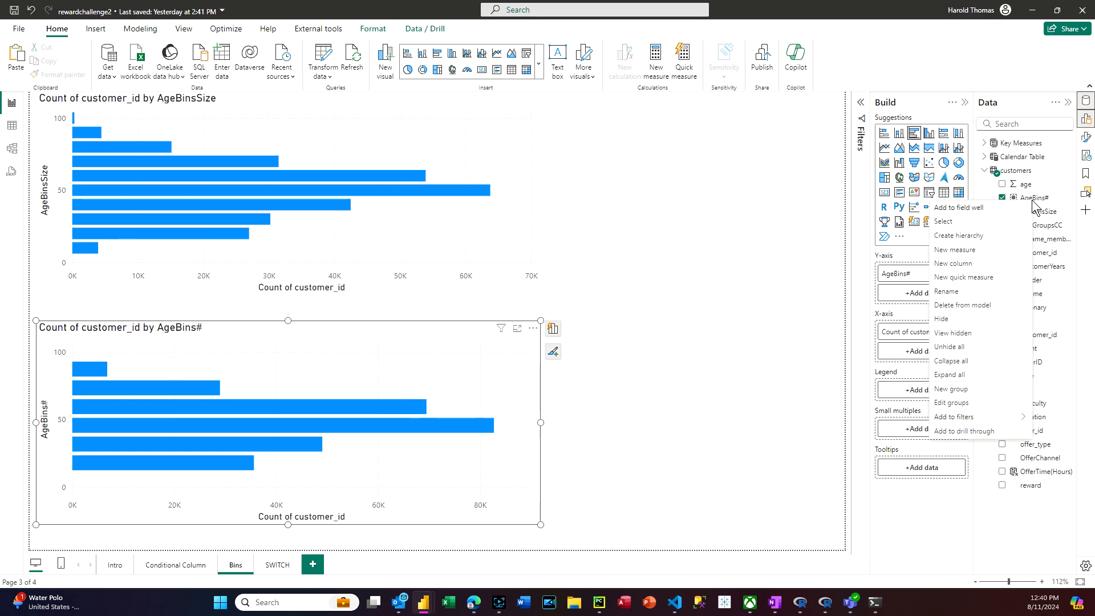
pyautogui.click(963, 404)
pyautogui.moveTo(365, 330); pyautogui.dragTo(303, 331)
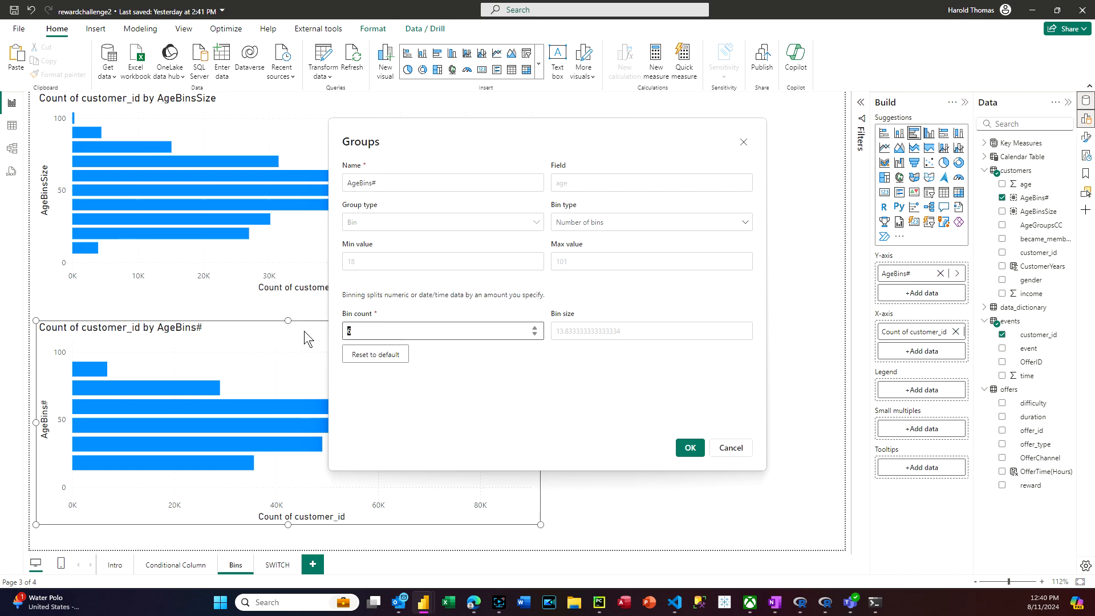
pyautogui.write('7')
pyautogui.click(678, 447)
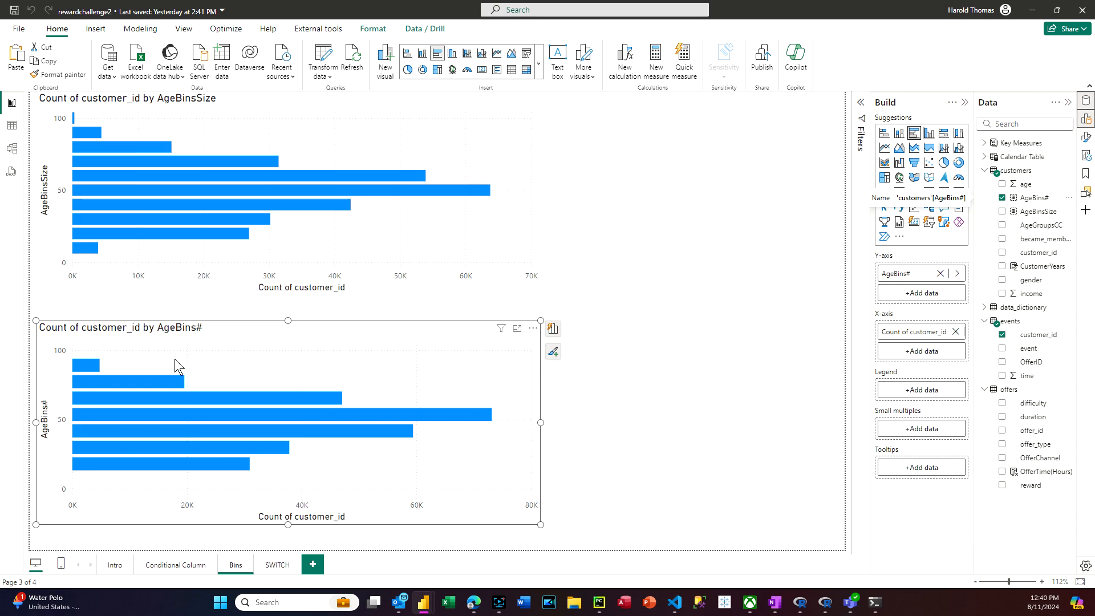
pyautogui.moveTo(89, 460)
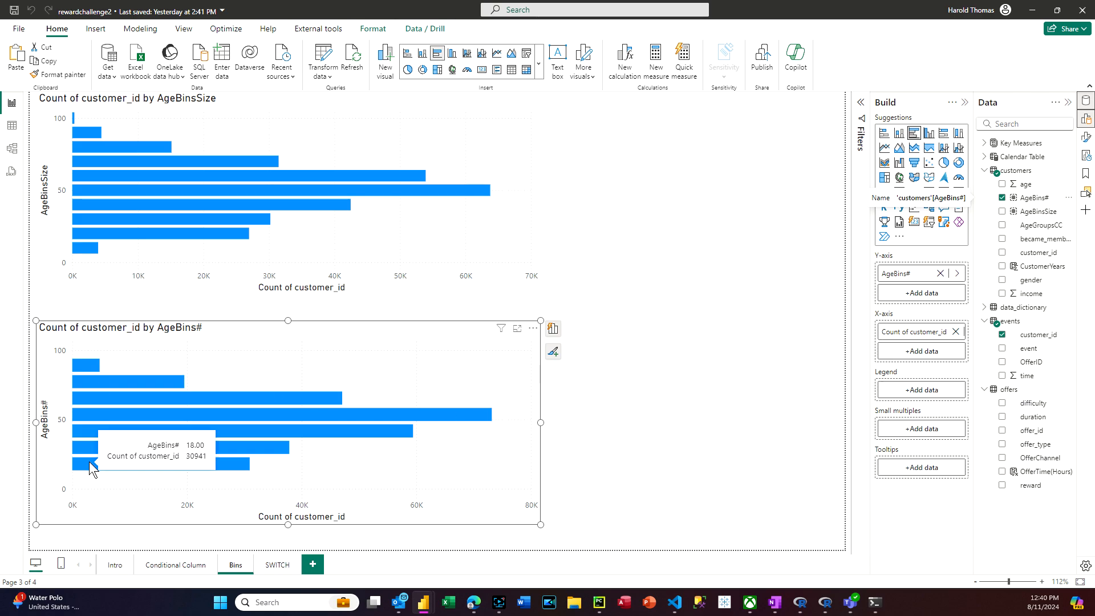
pyautogui.moveTo(80, 438)
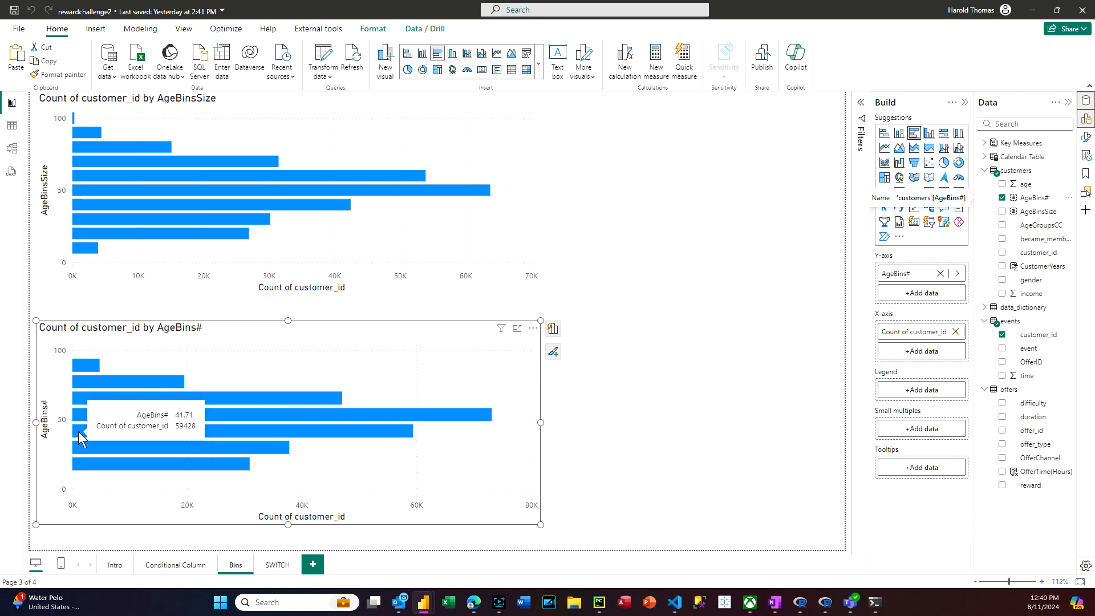
# Narrow the AgeBins# and AgeBinsSize bar charts to about half the width of the report page.
pyautogui.moveTo(80, 397)
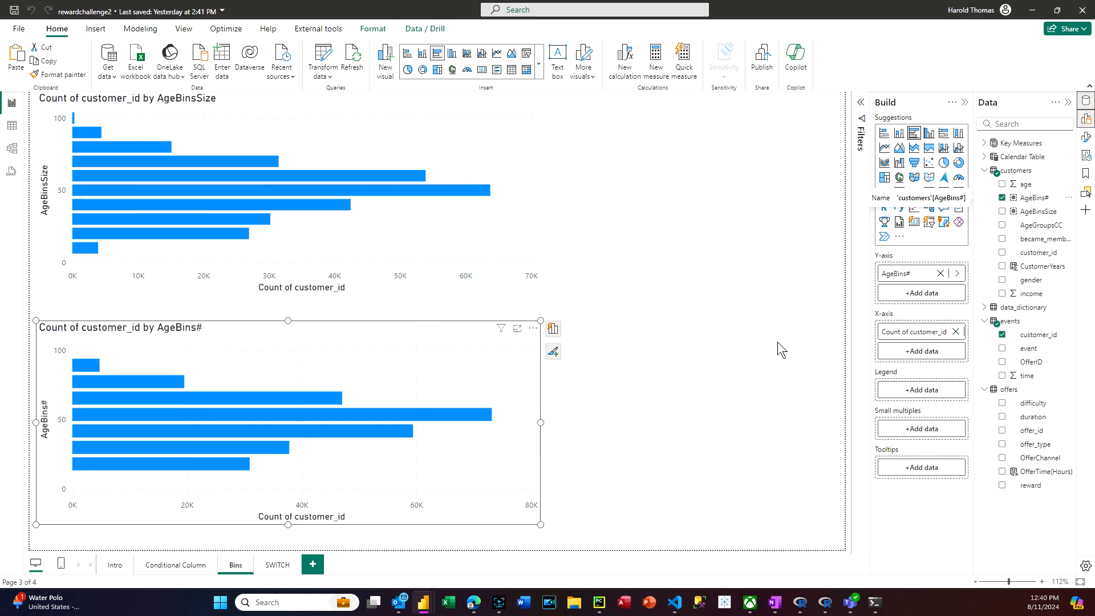
pyautogui.moveTo(539, 524); pyautogui.dragTo(445, 509)
pyautogui.click(516, 293)
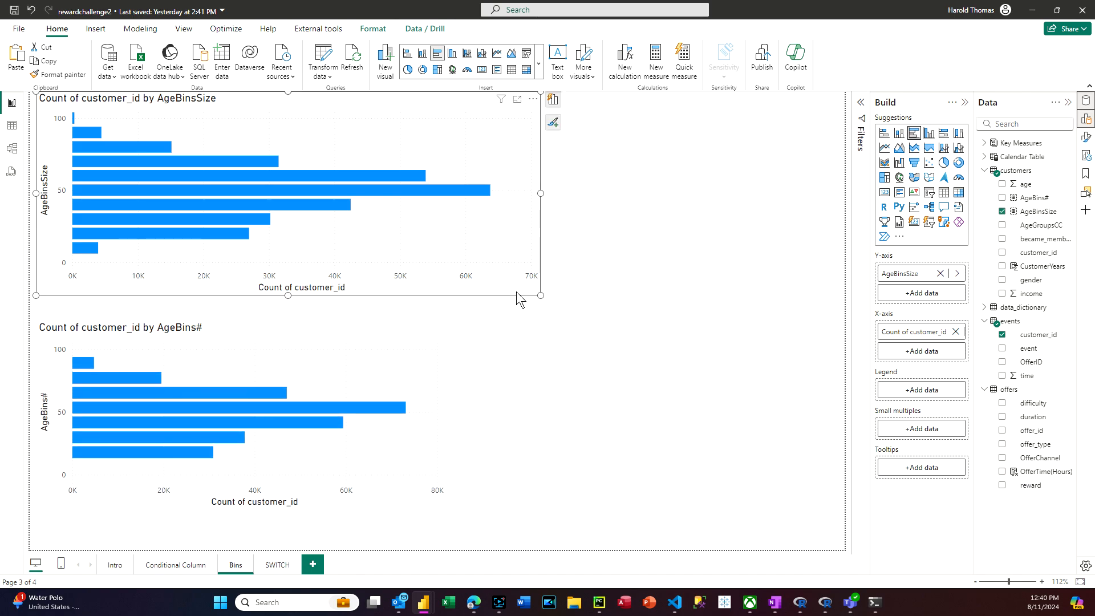
pyautogui.click(546, 295)
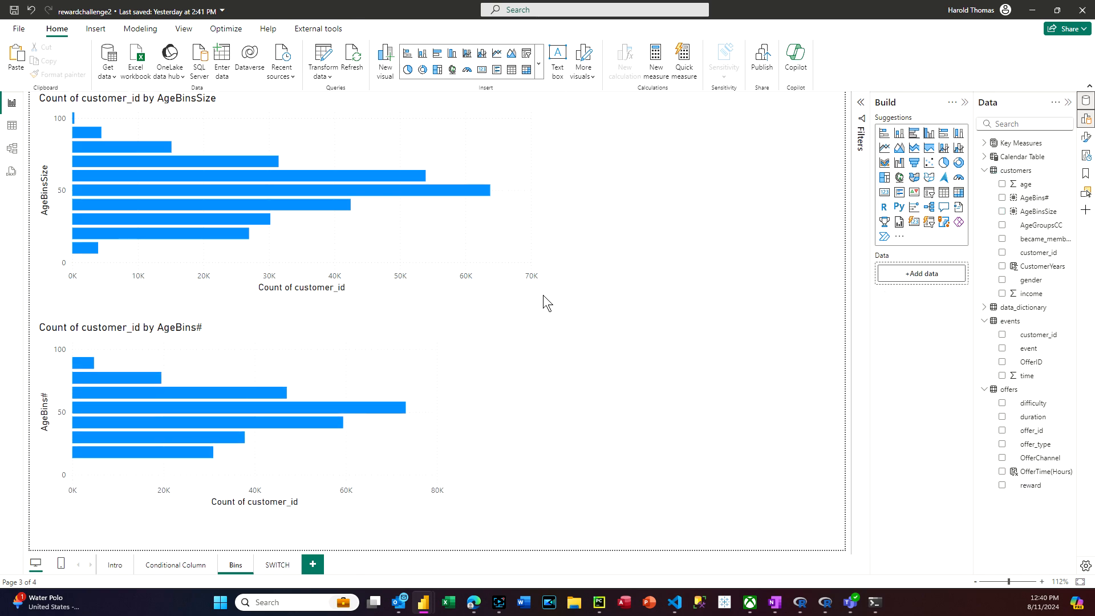
pyautogui.click(509, 289)
pyautogui.moveTo(539, 297); pyautogui.dragTo(433, 298)
pyautogui.click(642, 196)
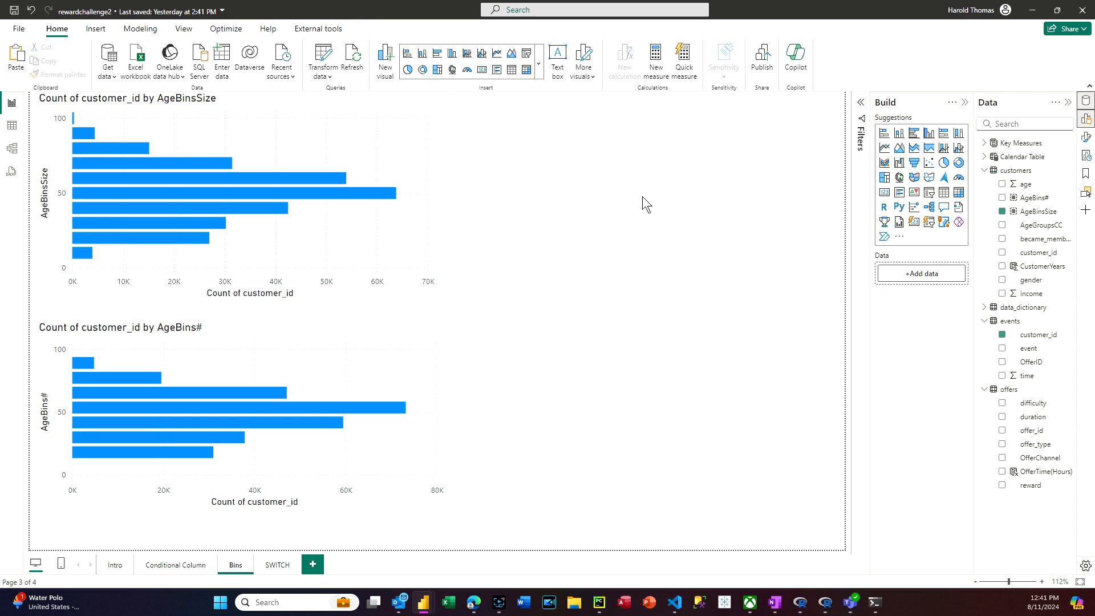
# Duplicate the AgeBinsSize chart twice, placing one copy beside the AgeBinsSize chart and the other beside the AgeBins# chart.
pyautogui.rightClick(402, 229)
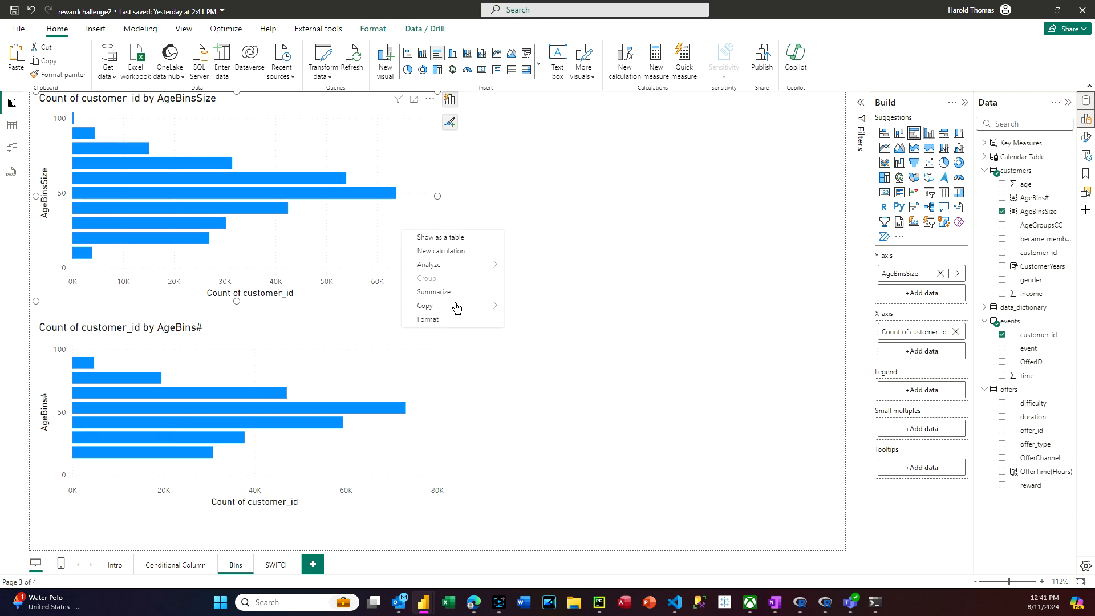
pyautogui.moveTo(456, 308)
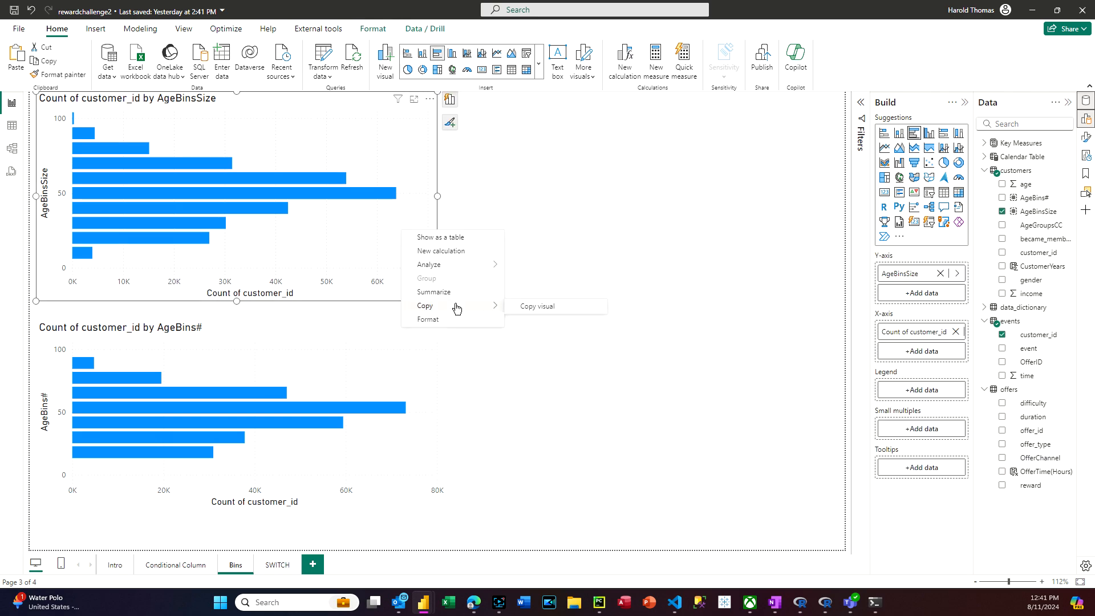
pyautogui.click(527, 306)
pyautogui.hotkey('ctrl', 'v')
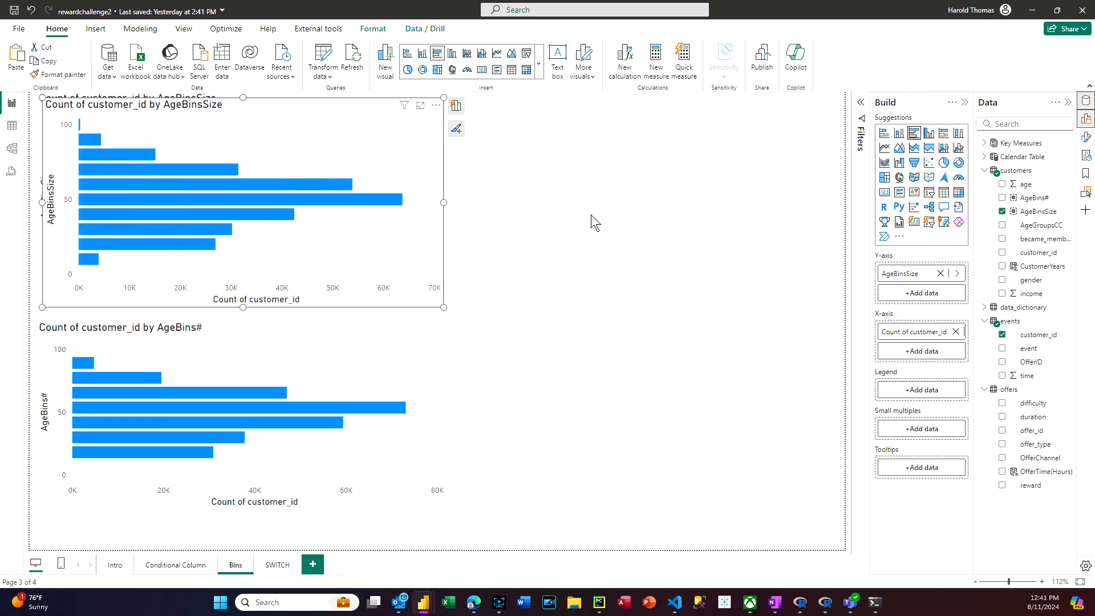
pyautogui.moveTo(437, 226); pyautogui.dragTo(831, 463)
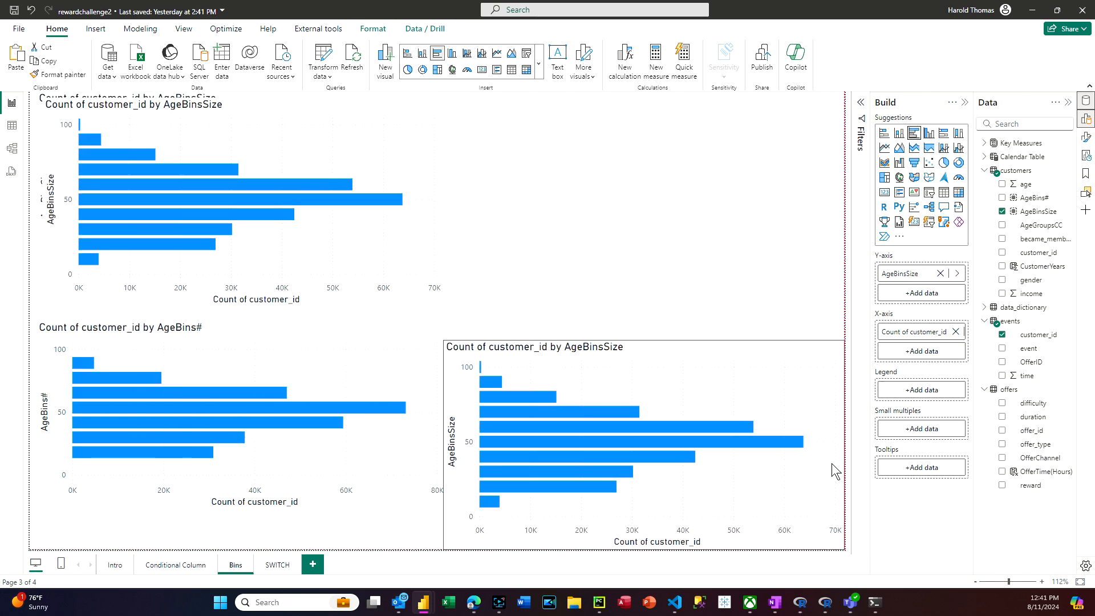
pyautogui.moveTo(395, 210); pyautogui.dragTo(827, 211)
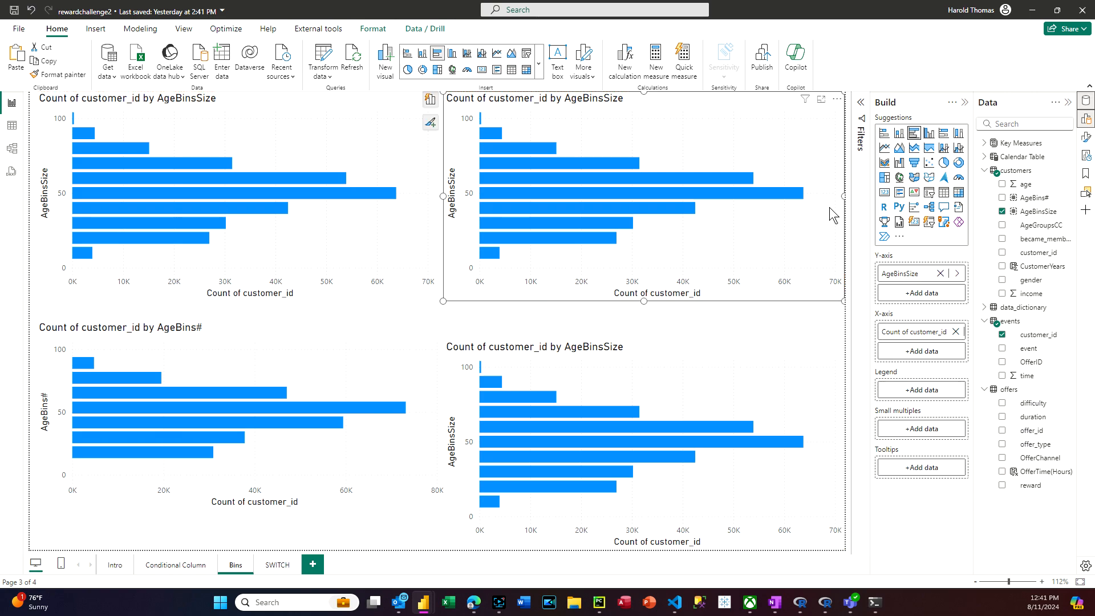
pyautogui.click(955, 332)
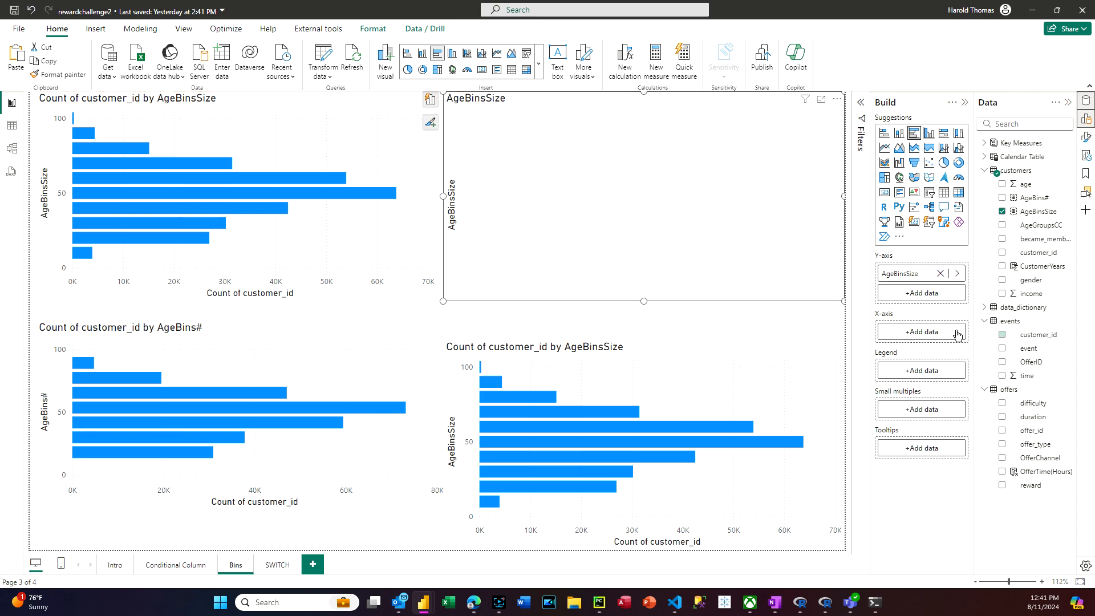
pyautogui.click(696, 371)
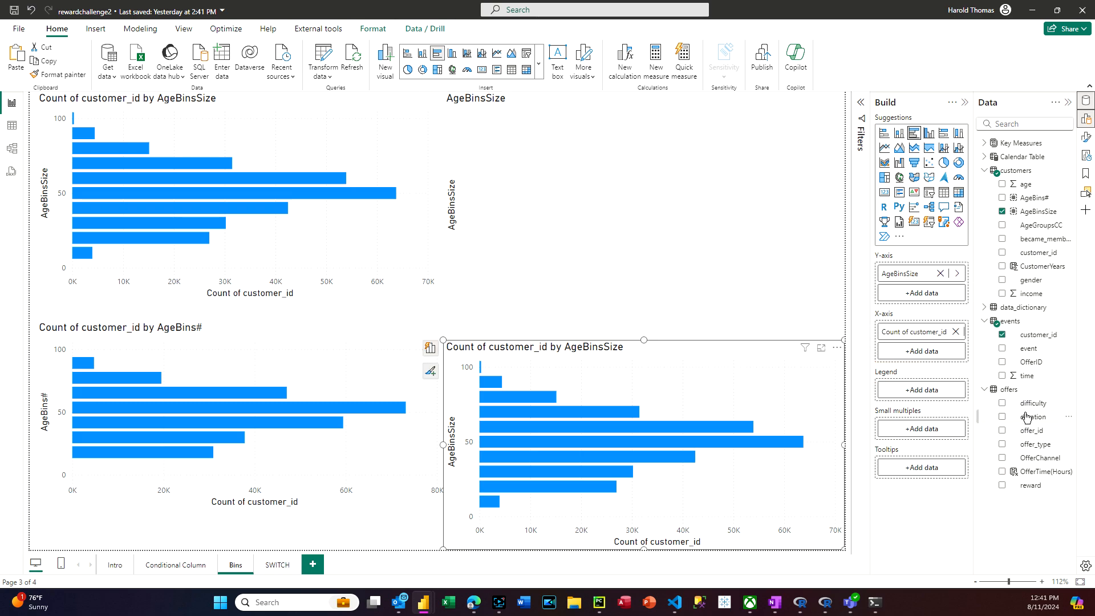
pyautogui.moveTo(1027, 335); pyautogui.dragTo(923, 300)
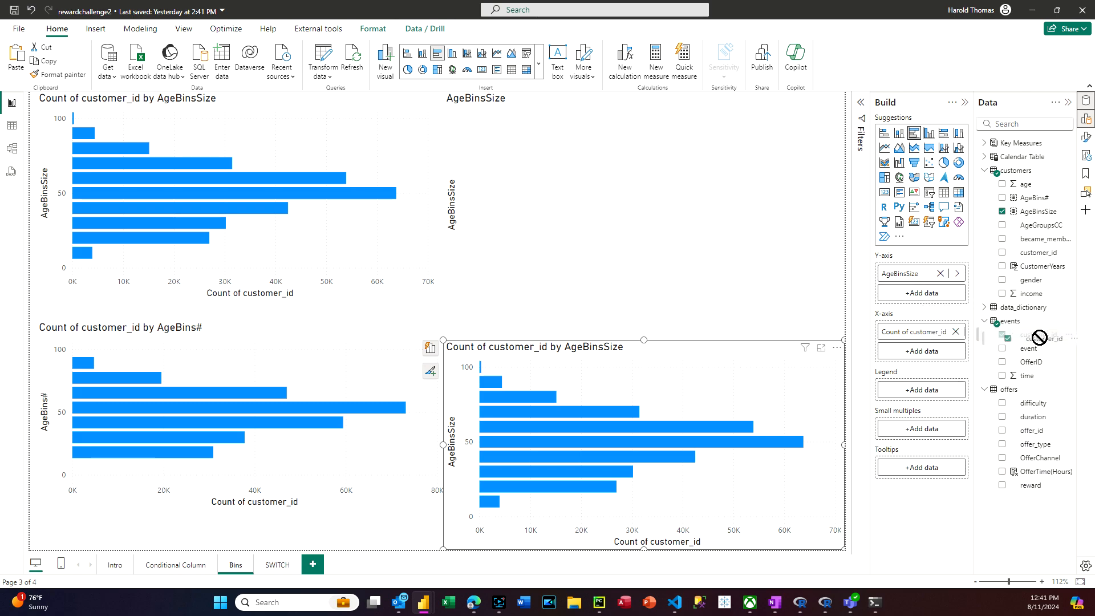
pyautogui.click(574, 186)
pyautogui.moveTo(1037, 335); pyautogui.dragTo(936, 336)
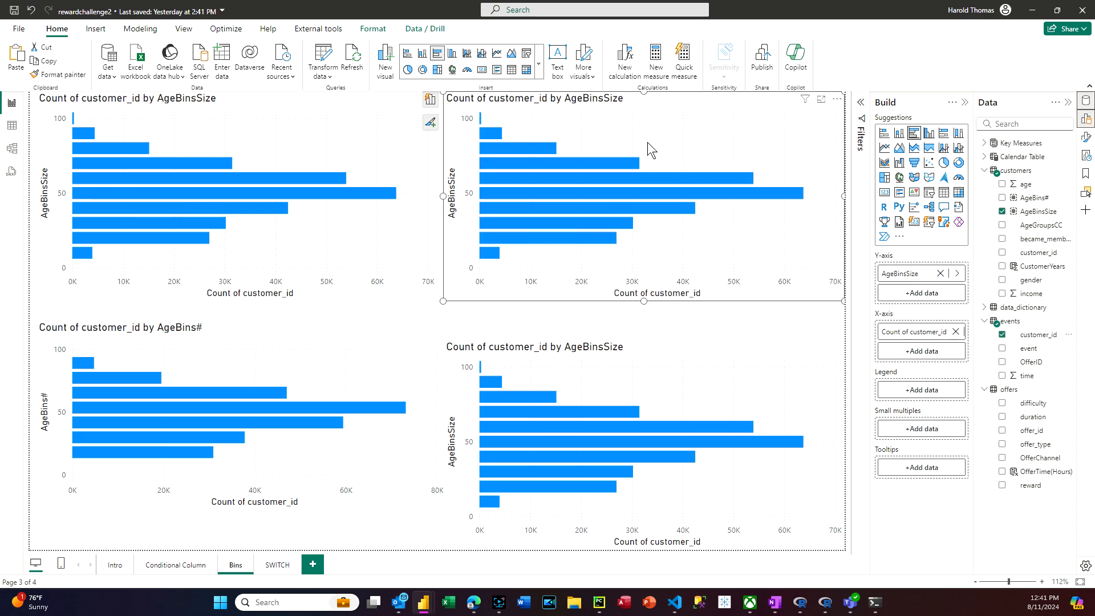
# Create a bin group named IncBinsSize from the customers income field with a bin size of 2500.
pyautogui.rightClick(1036, 300)
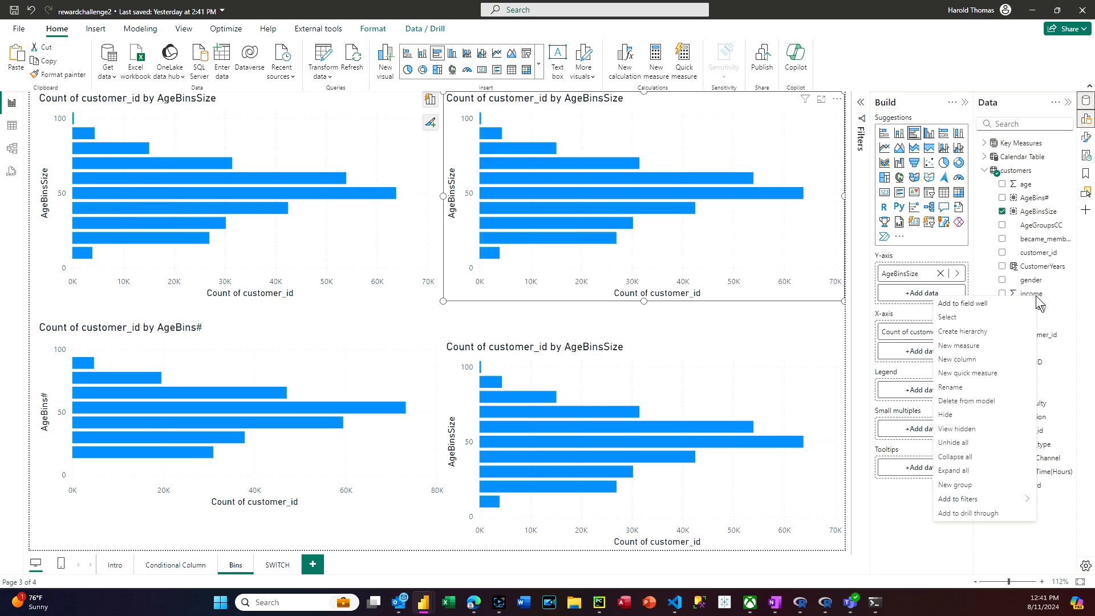
pyautogui.click(970, 485)
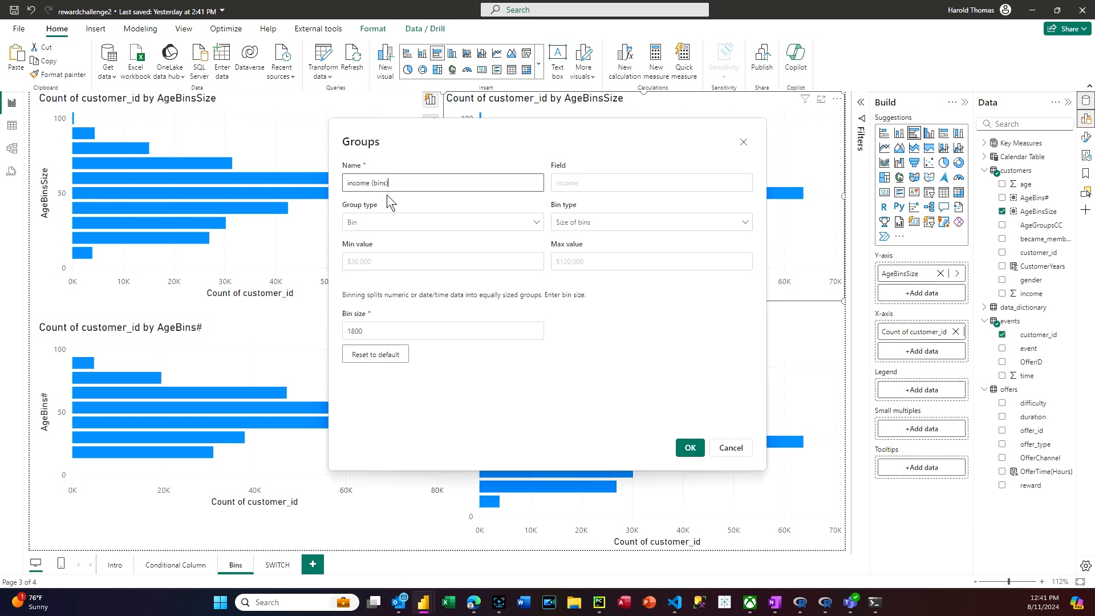
pyautogui.moveTo(403, 181); pyautogui.dragTo(245, 179)
pyautogui.write('IncBinsSize')
pyautogui.click(385, 325)
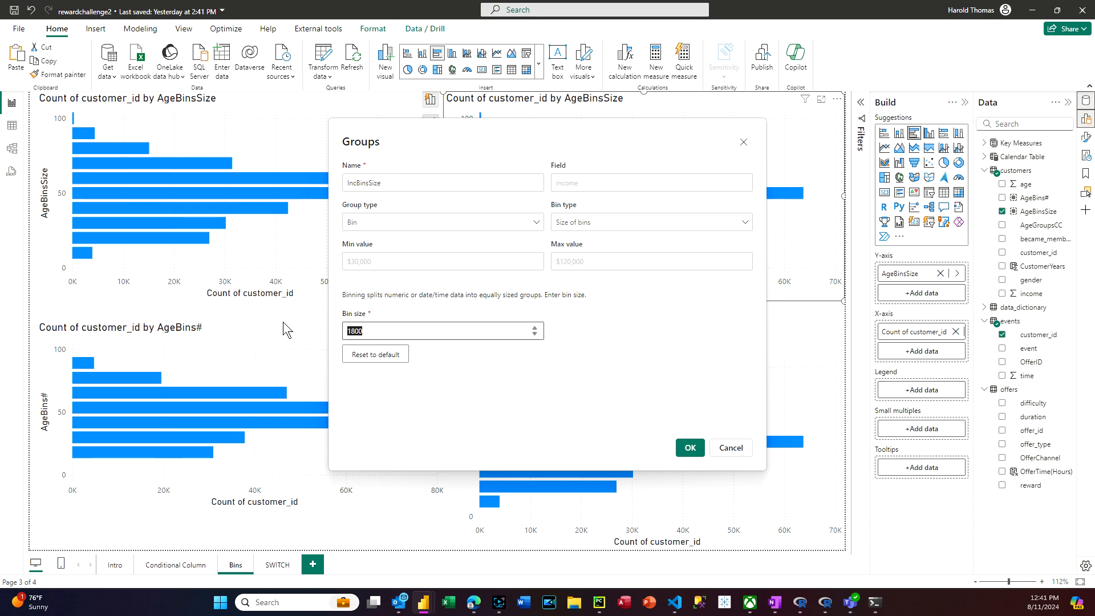
pyautogui.write('2500')
pyautogui.click(689, 451)
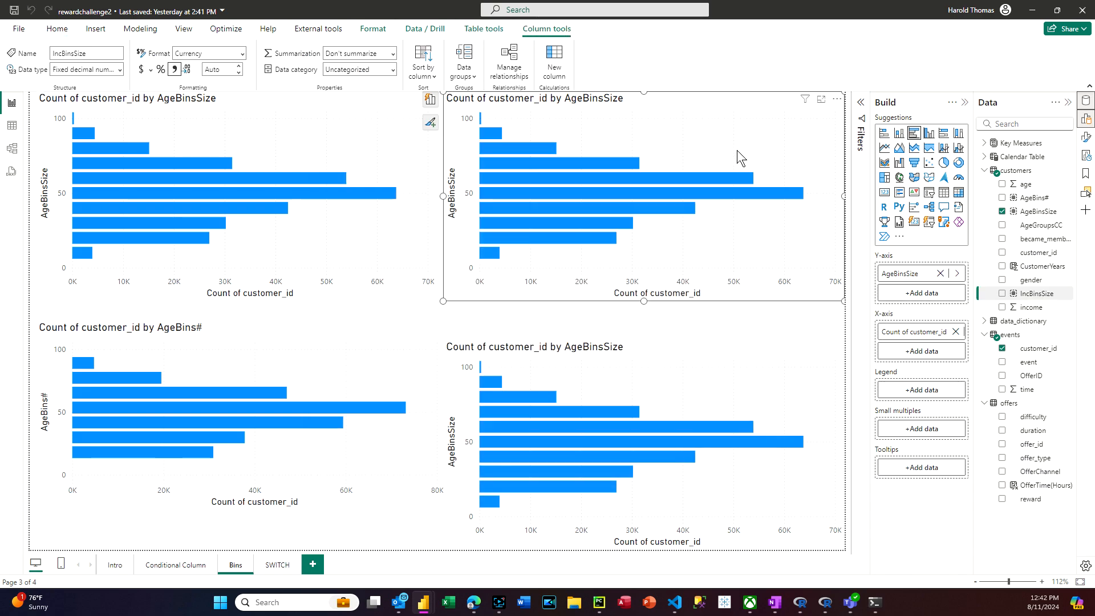
# Replace the Y-axis field of the copy beside the AgeBinsSize chart with IncBinsSize and inspect one of its bars.
pyautogui.click(940, 274)
pyautogui.moveTo(1035, 293); pyautogui.dragTo(927, 275)
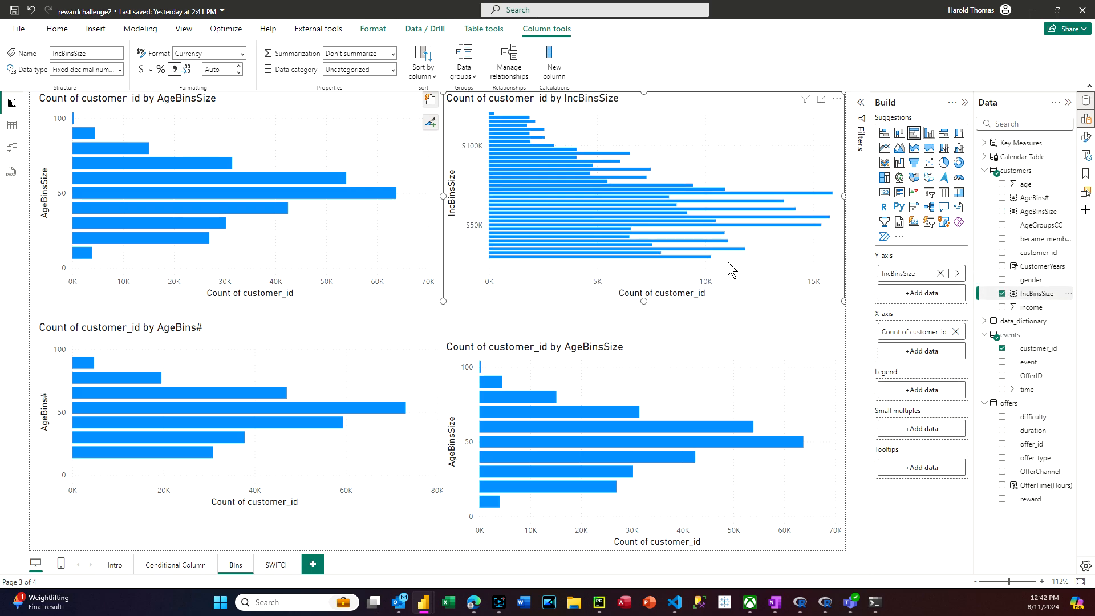
pyautogui.moveTo(614, 196)
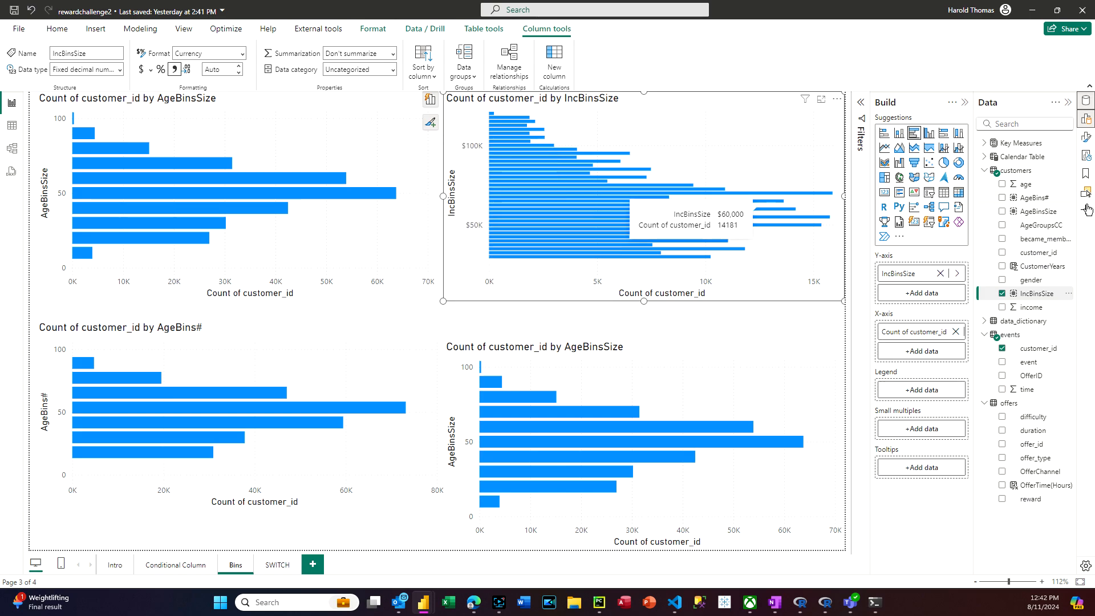
# Set the bin size of the IncBinsSize group to 10000 and check the bin values on its chart.
pyautogui.rightClick(1038, 296)
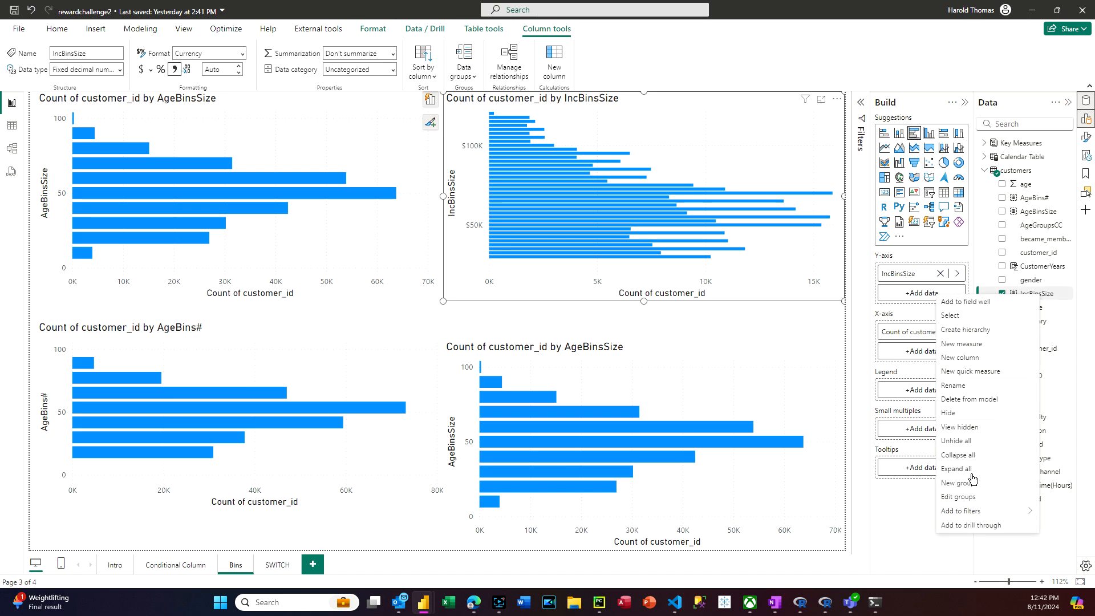
pyautogui.click(967, 497)
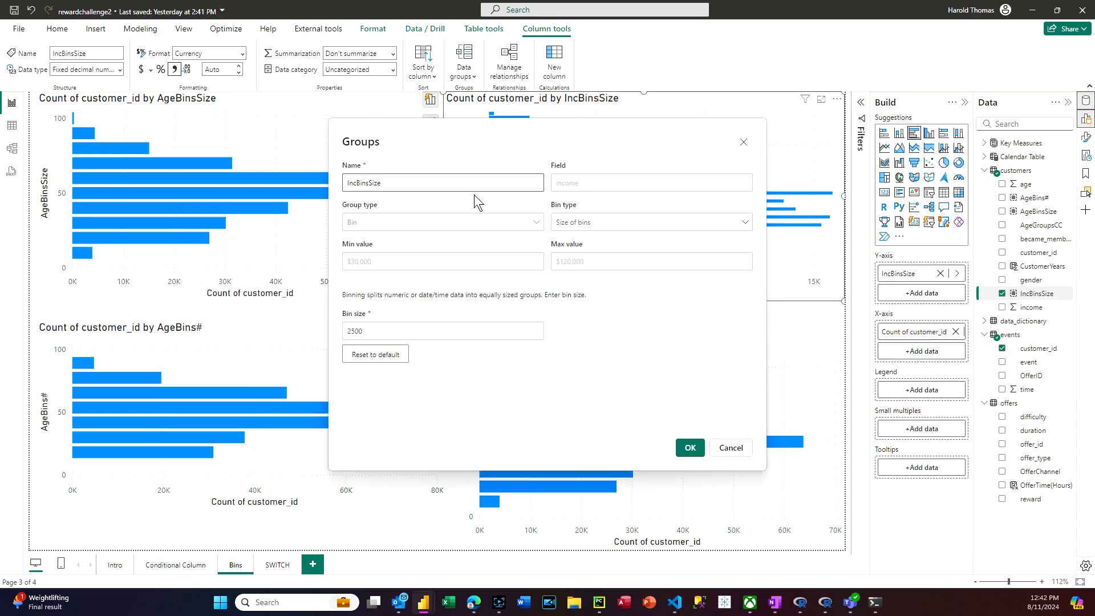
pyautogui.click(365, 328)
pyautogui.doubleClick(365, 328)
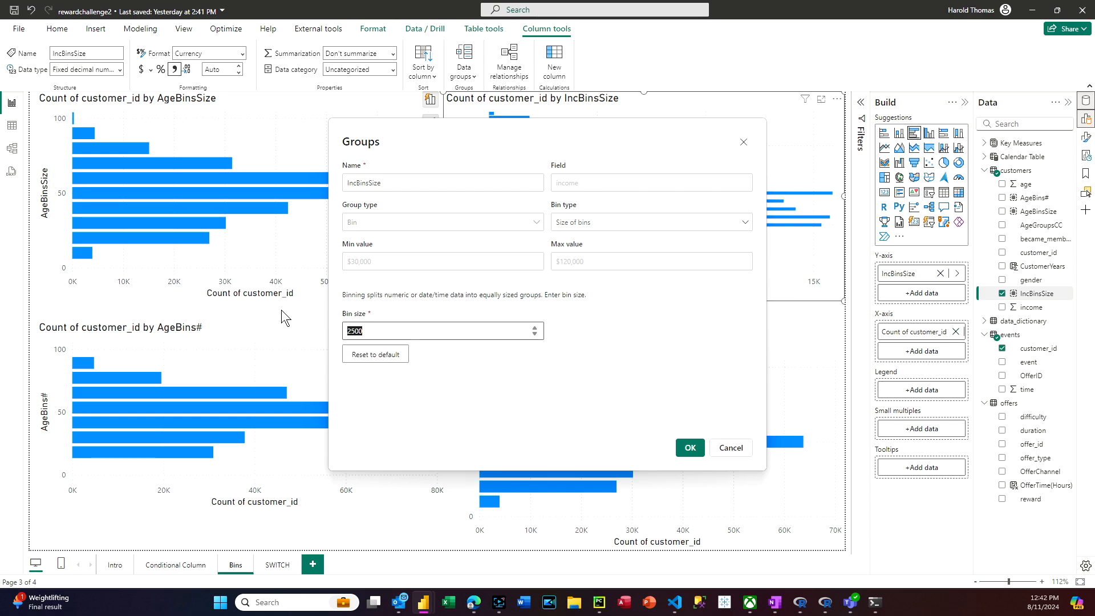
pyautogui.write('10000')
pyautogui.click(690, 447)
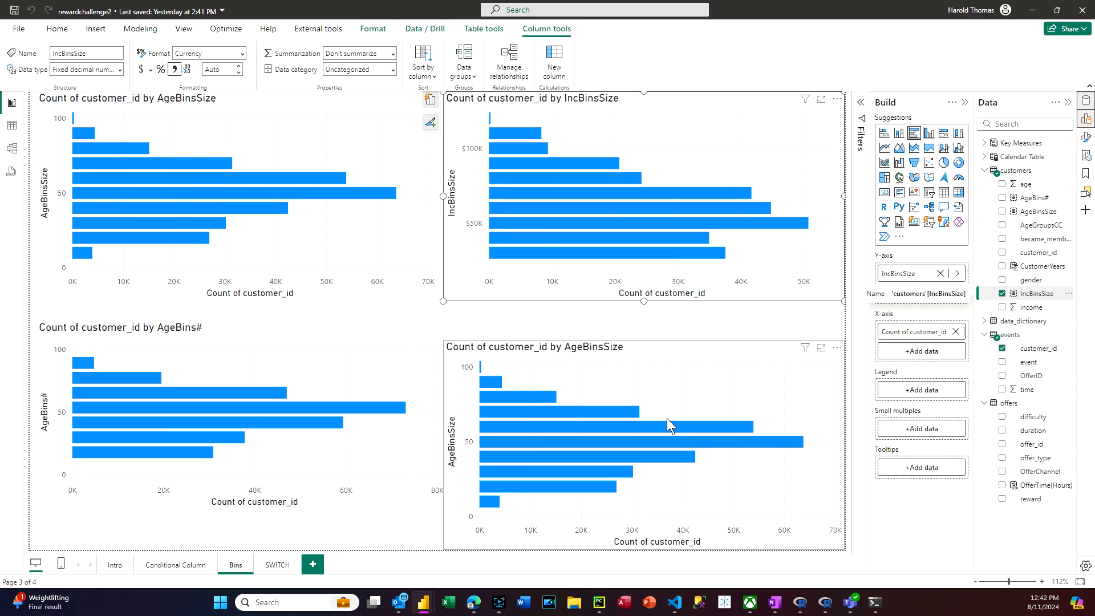
pyautogui.moveTo(548, 260)
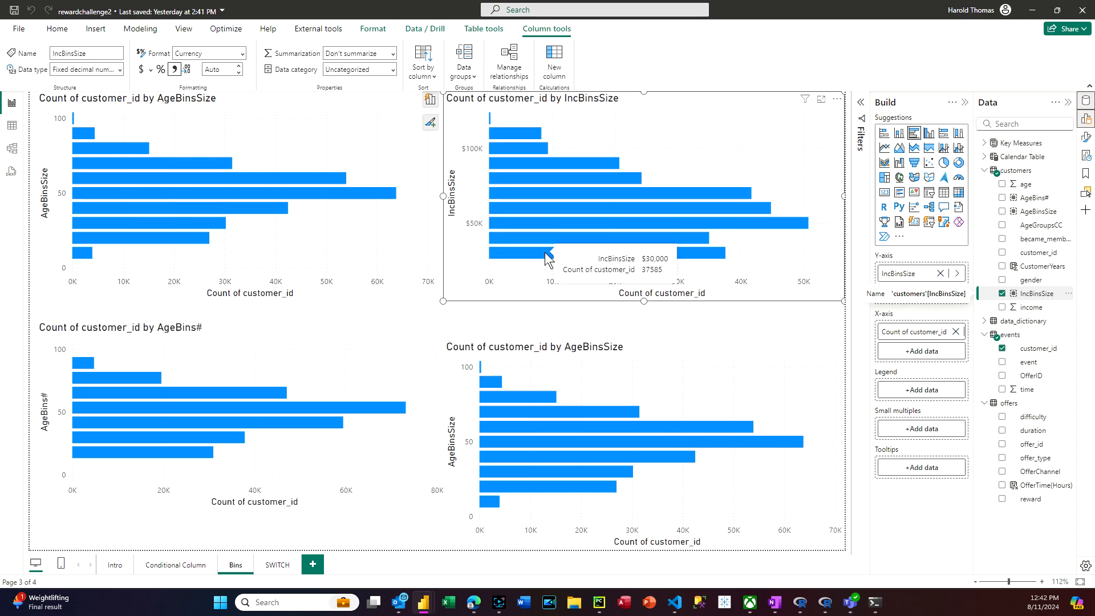
pyautogui.moveTo(539, 215)
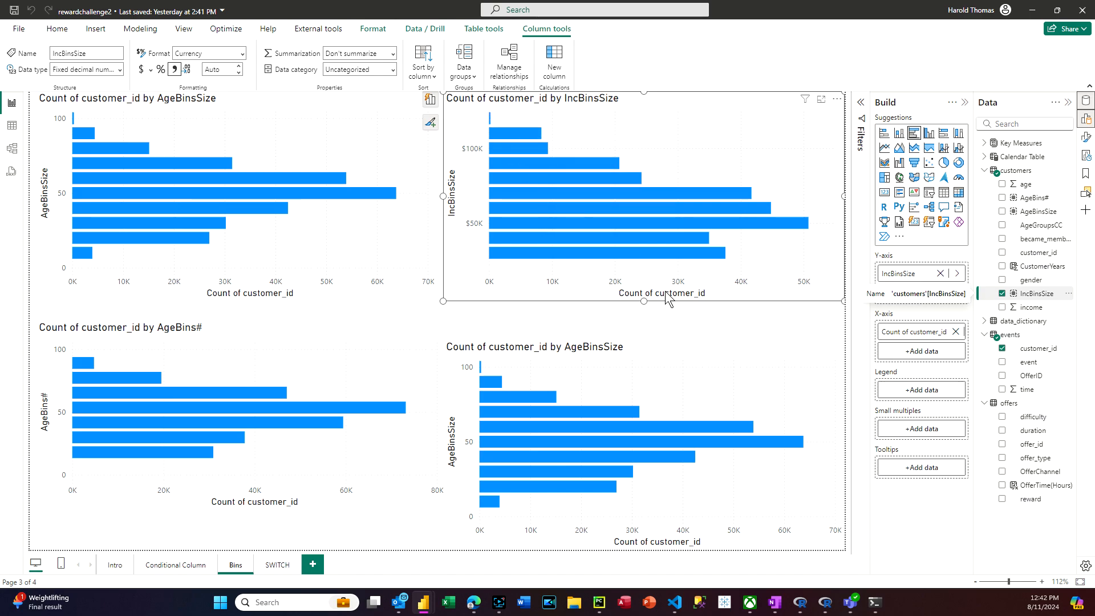
# Create a group named IncBins# from the customers income field, using the Number of bins type with a bin count of 9.
pyautogui.click(707, 353)
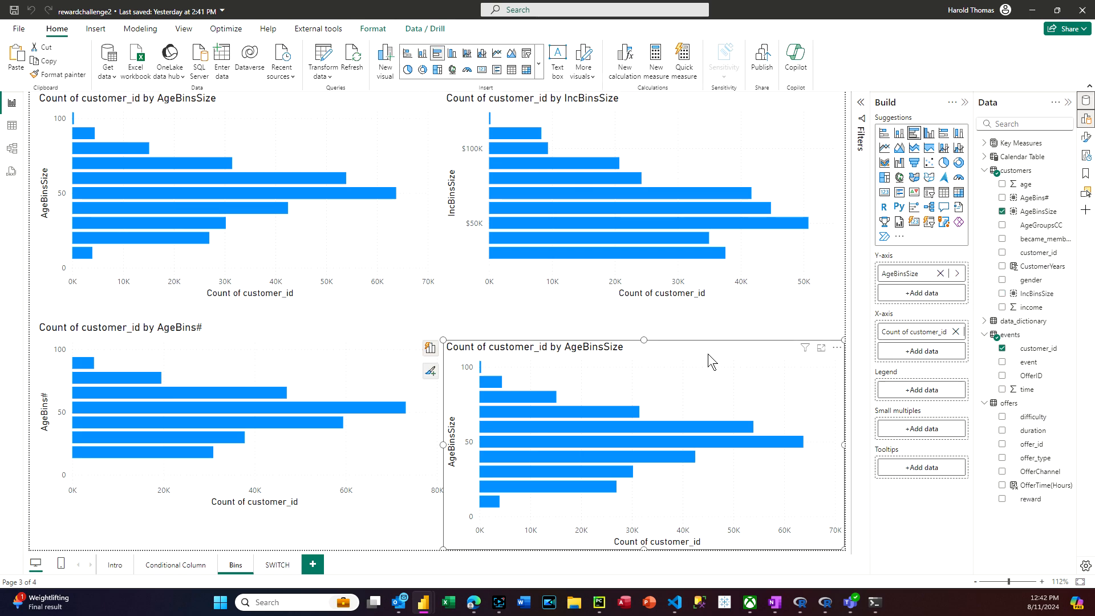
pyautogui.rightClick(1033, 309)
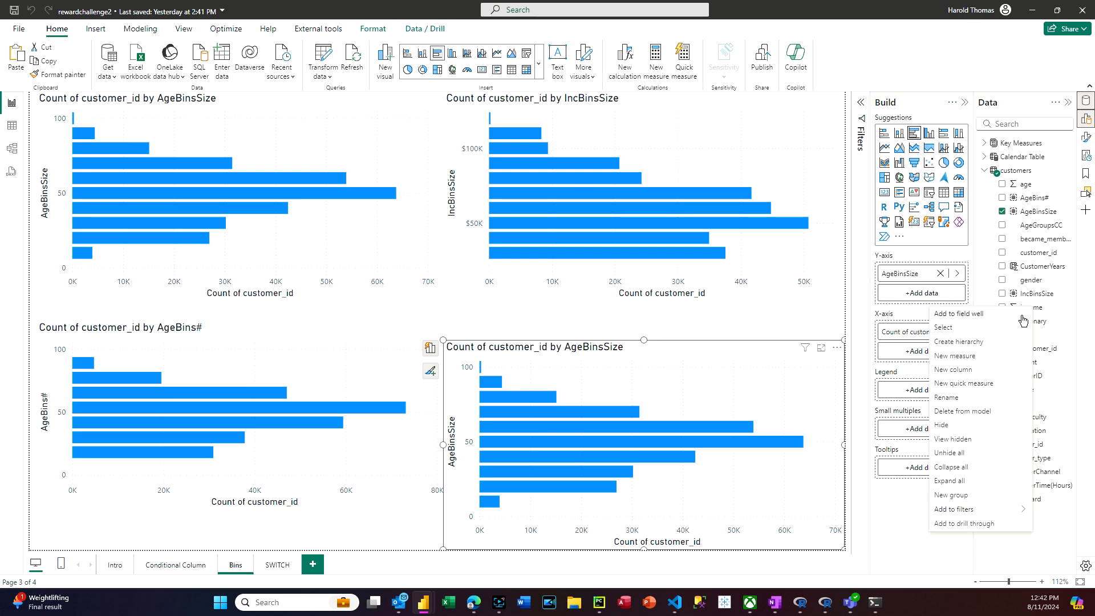
pyautogui.click(967, 495)
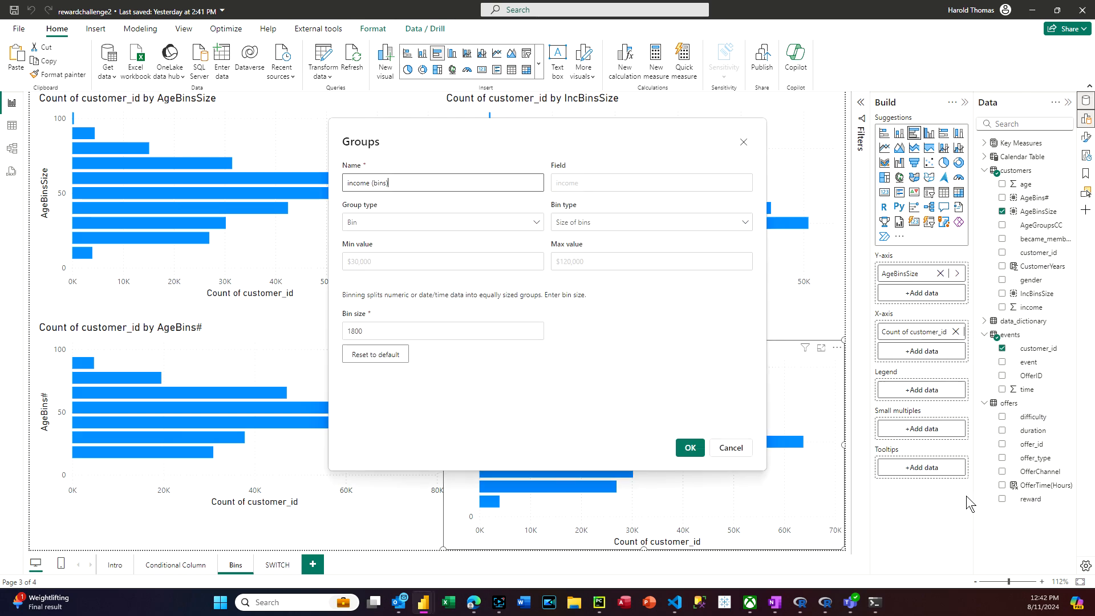
pyautogui.tripleClick(402, 183)
pyautogui.write('IncBins#')
pyautogui.click(743, 225)
pyautogui.click(608, 260)
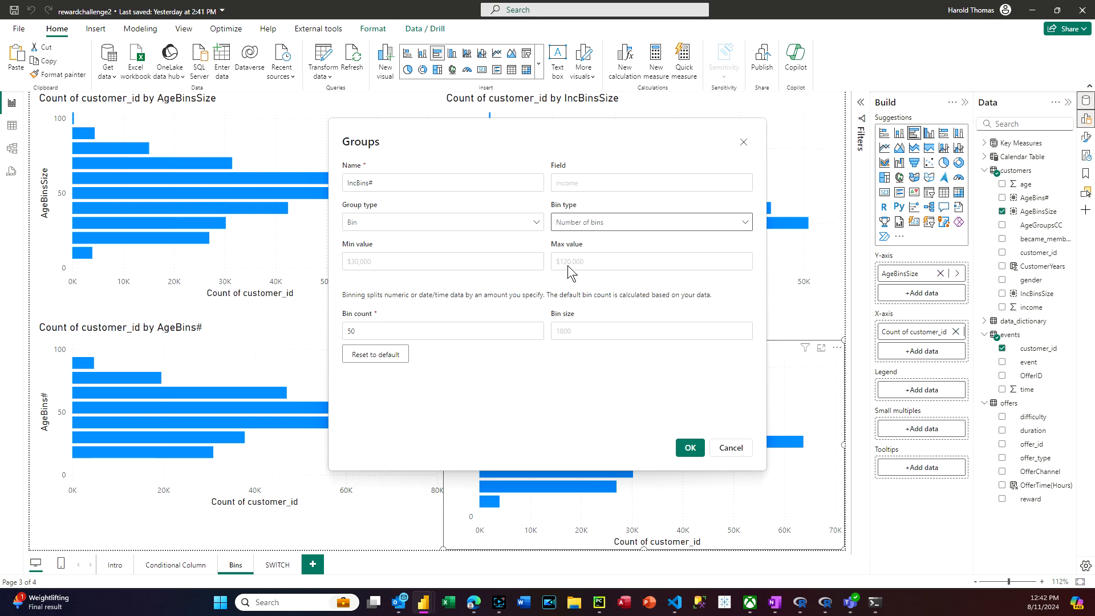
pyautogui.moveTo(698, 155); pyautogui.dragTo(424, 135)
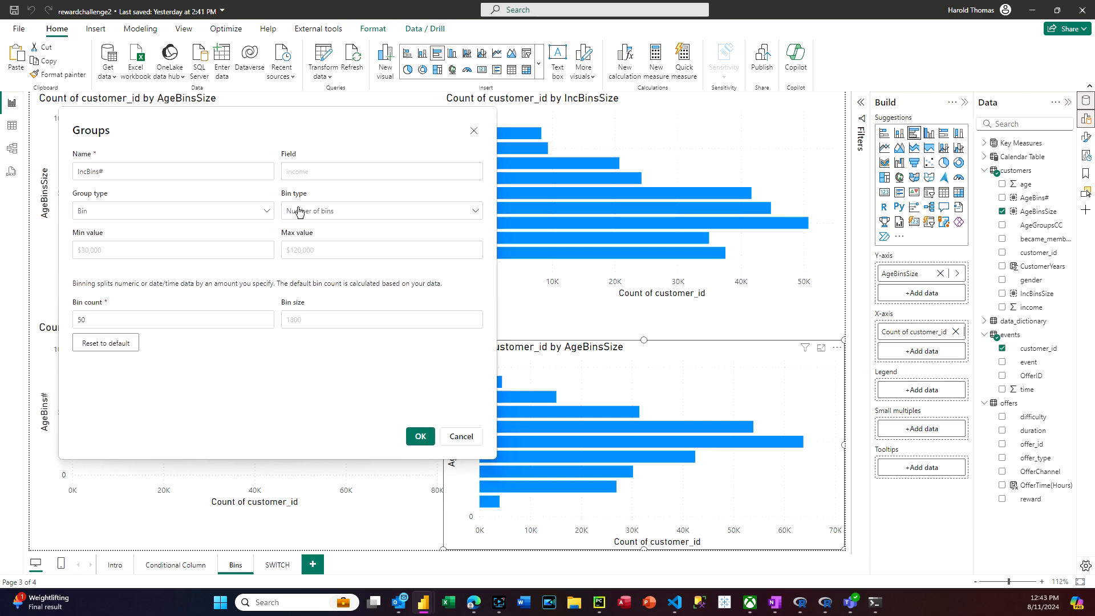
pyautogui.moveTo(107, 321); pyautogui.dragTo(32, 322)
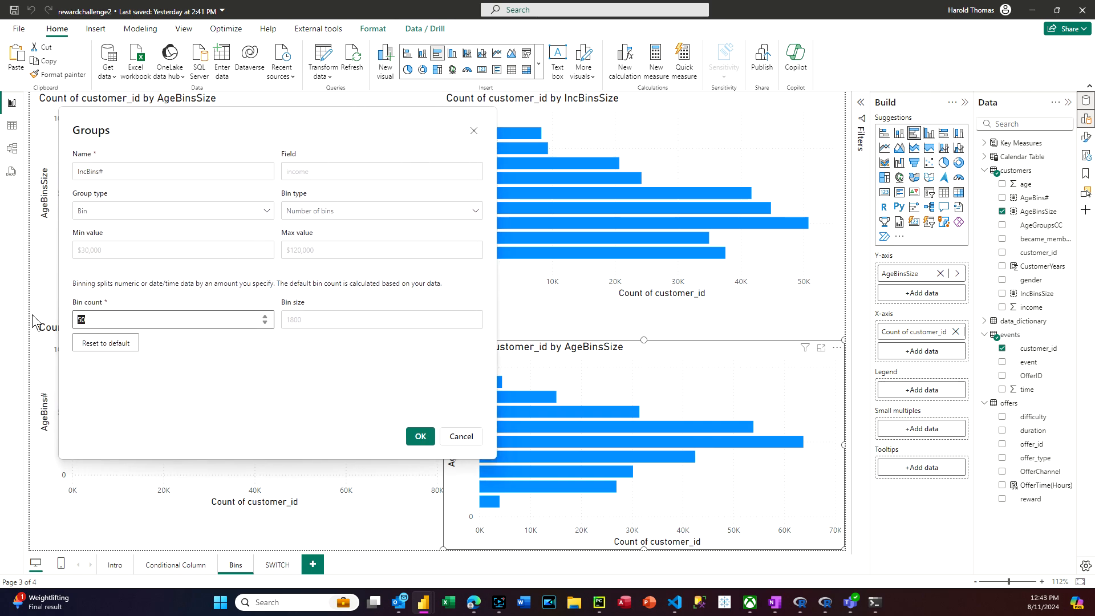
pyautogui.write('9')
pyautogui.click(416, 436)
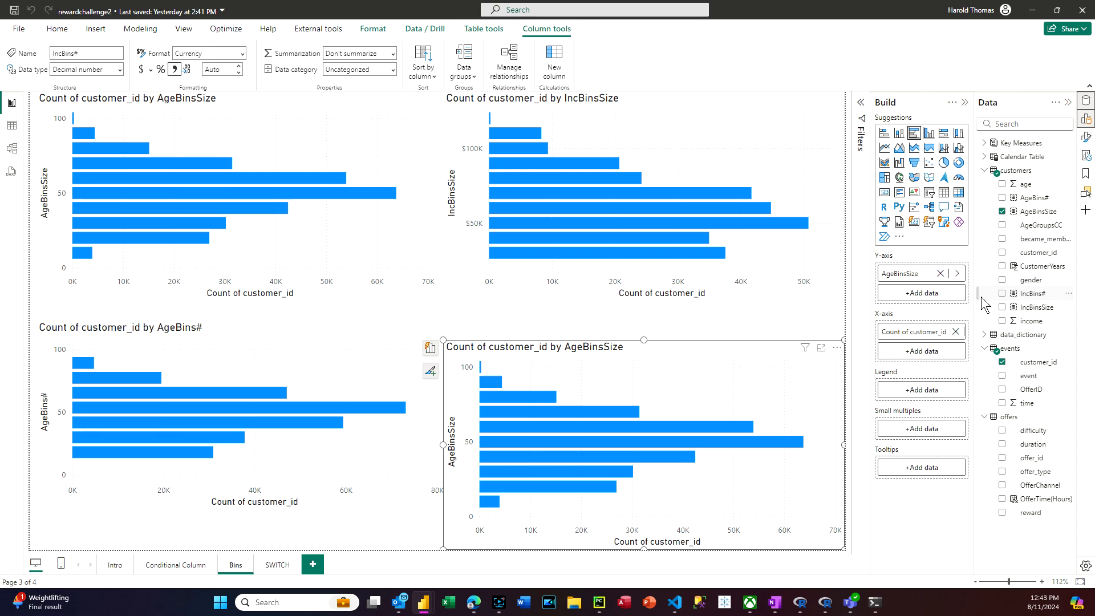
# Replace the Y-axis field of the copy beside the AgeBins# chart with IncBins# and inspect its lowest income bin.
pyautogui.click(941, 274)
pyautogui.moveTo(1032, 293); pyautogui.dragTo(928, 277)
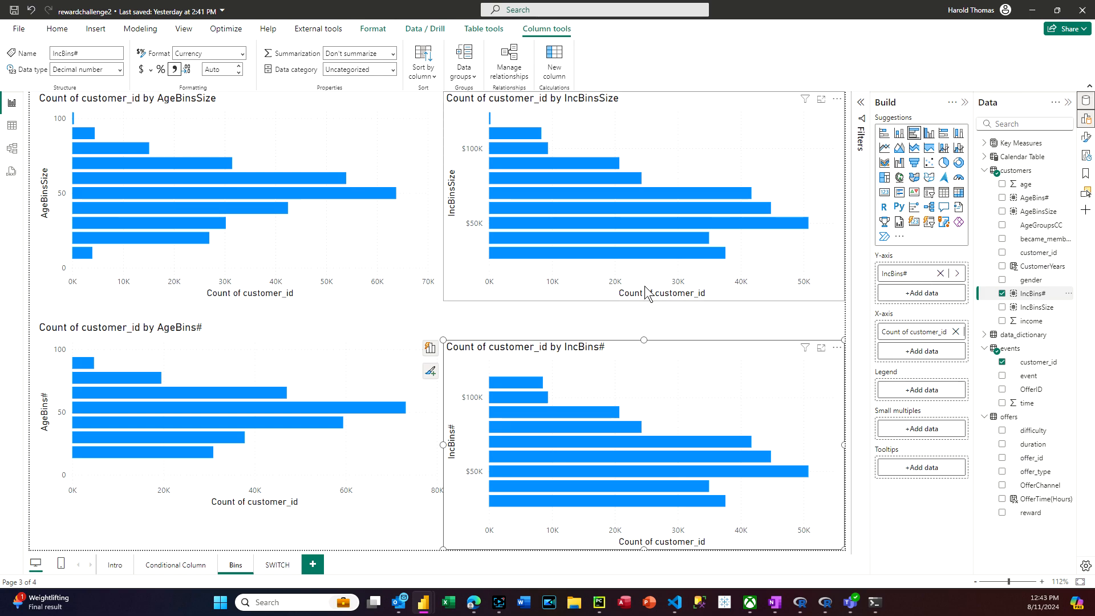
pyautogui.moveTo(529, 499)
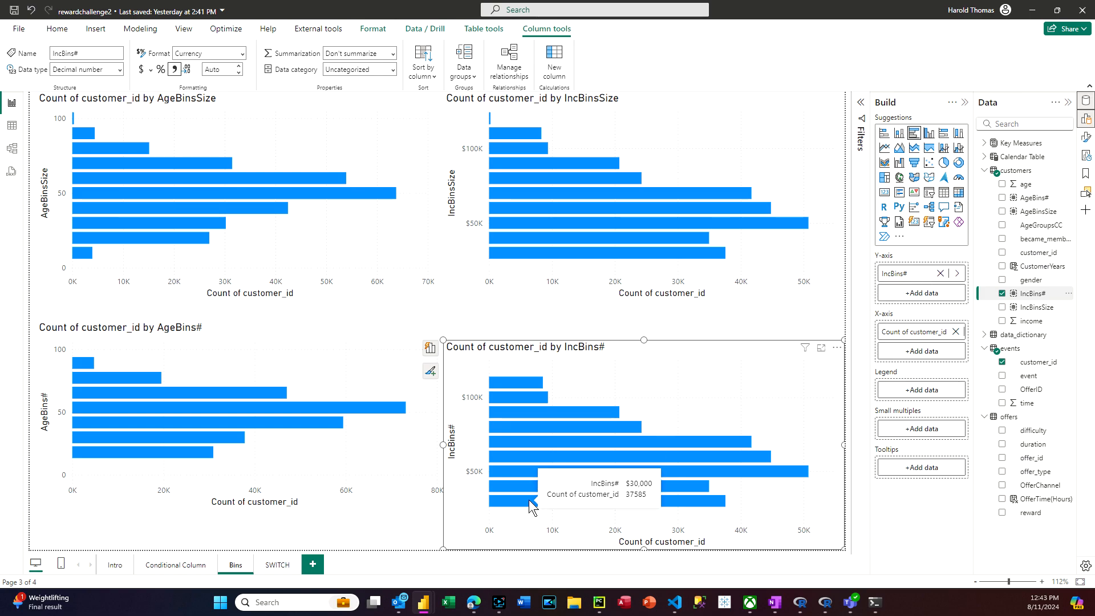
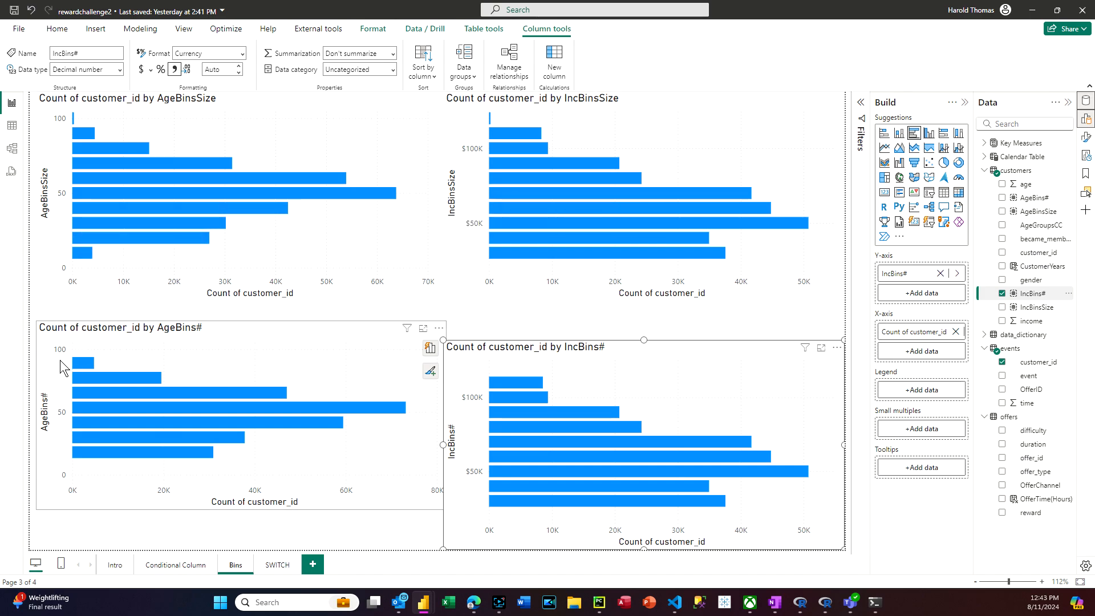
# Compare the AgeGroupsCC chart on the Conditional Column page with the AgeBins# chart on the Bins page, checking the values of its bars.
pyautogui.click(186, 566)
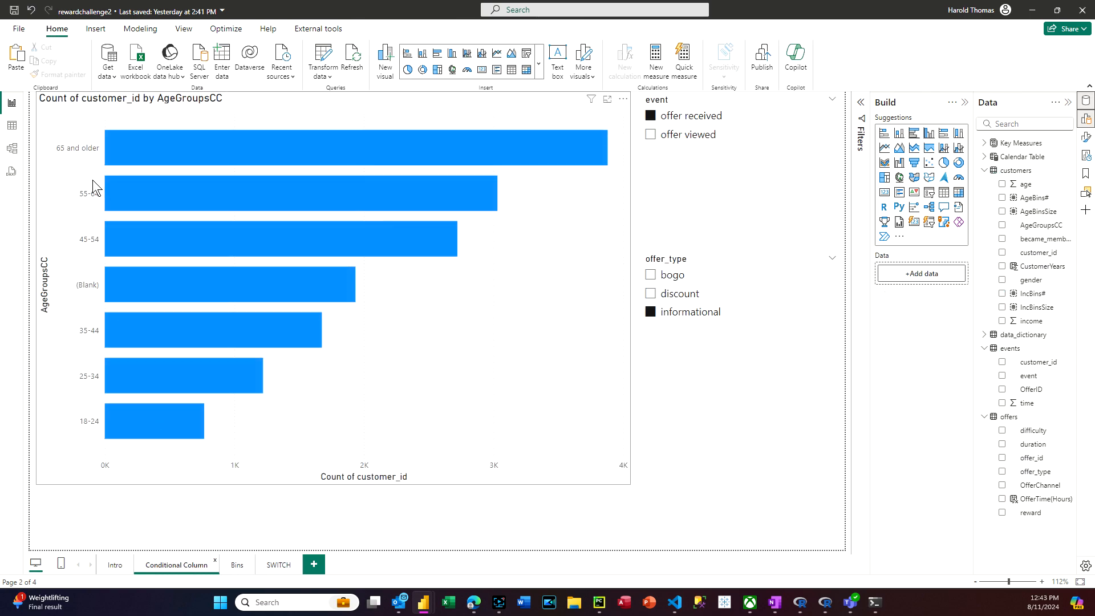
pyautogui.click(232, 563)
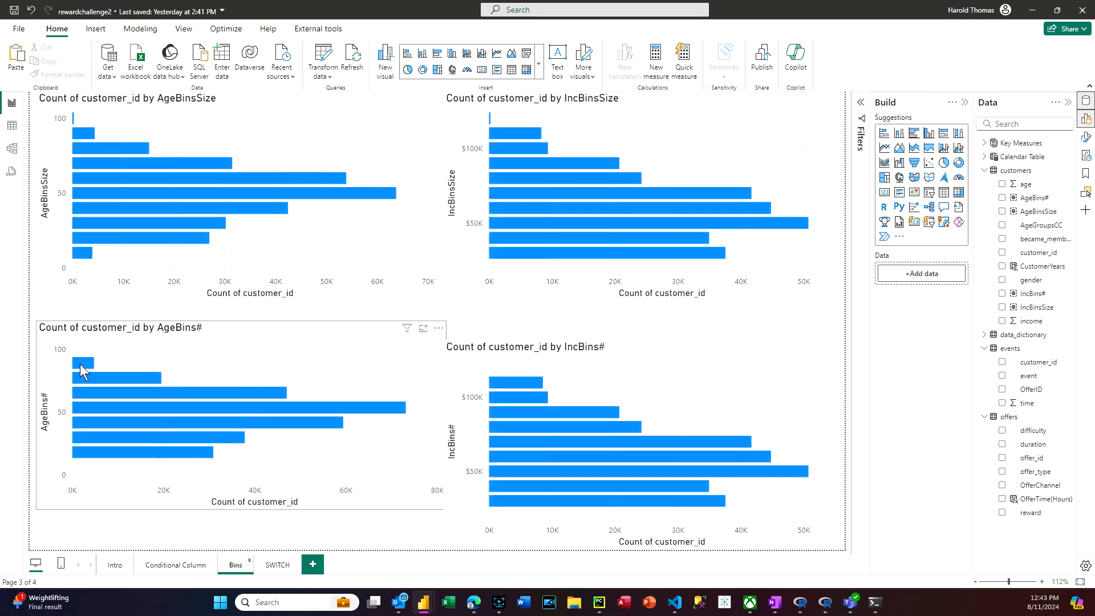
pyautogui.moveTo(80, 365)
pyautogui.moveTo(186, 422)
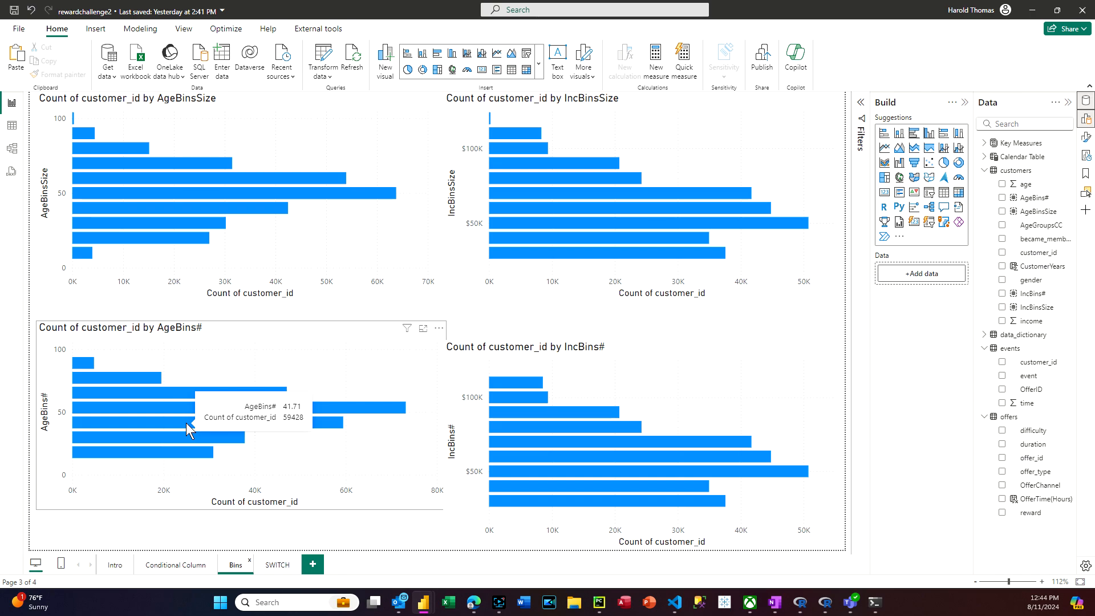
pyautogui.moveTo(97, 392)
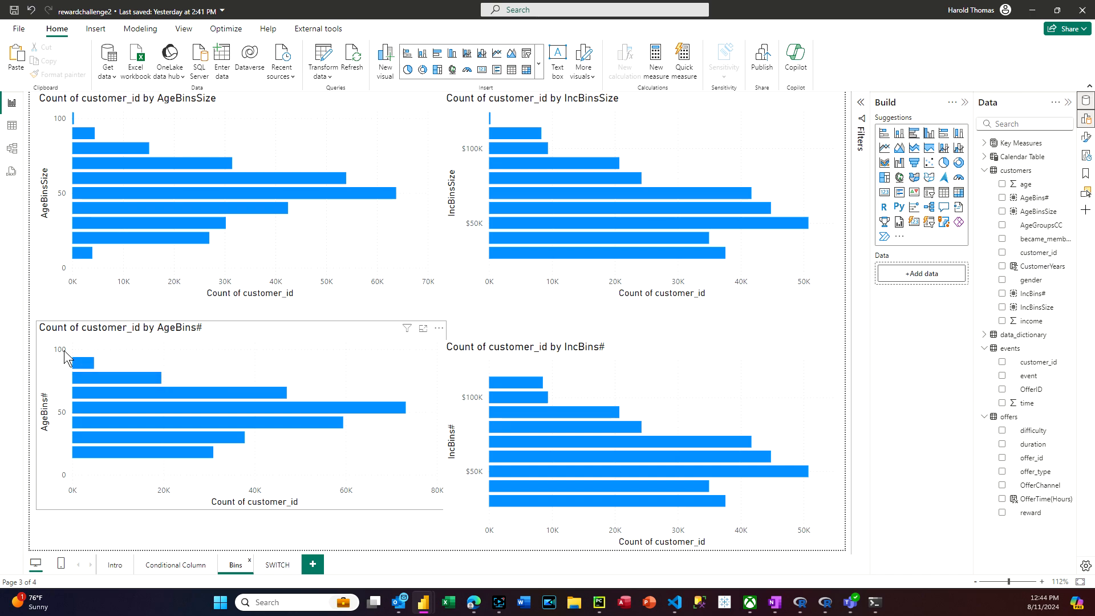
# Turn on data labels for the AgeBins#, IncBins# and IncBinsSize charts.
pyautogui.rightClick(101, 381)
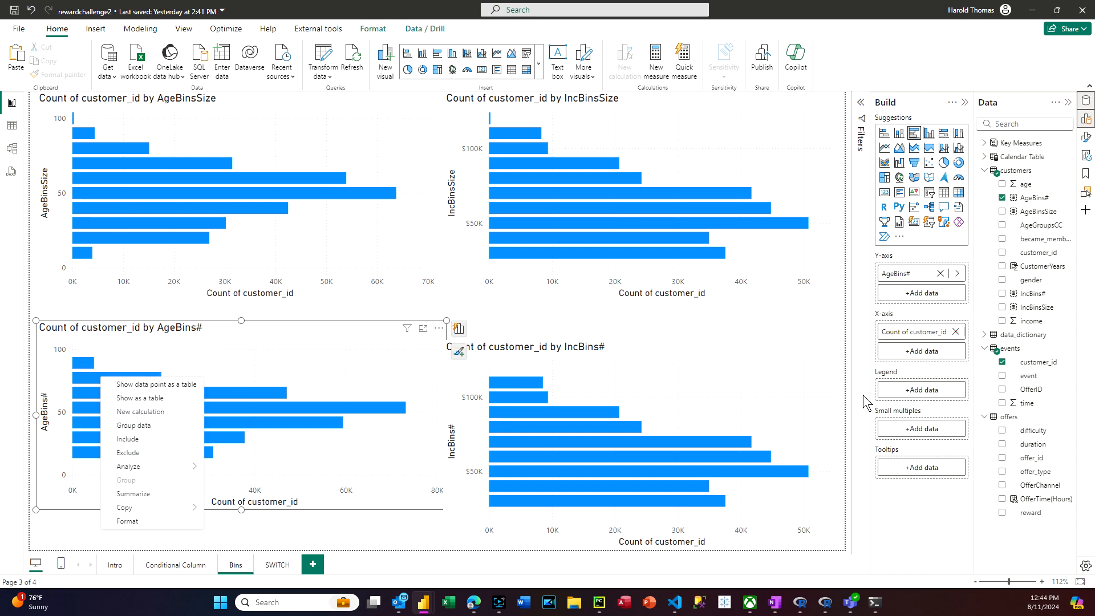
pyautogui.click(1085, 137)
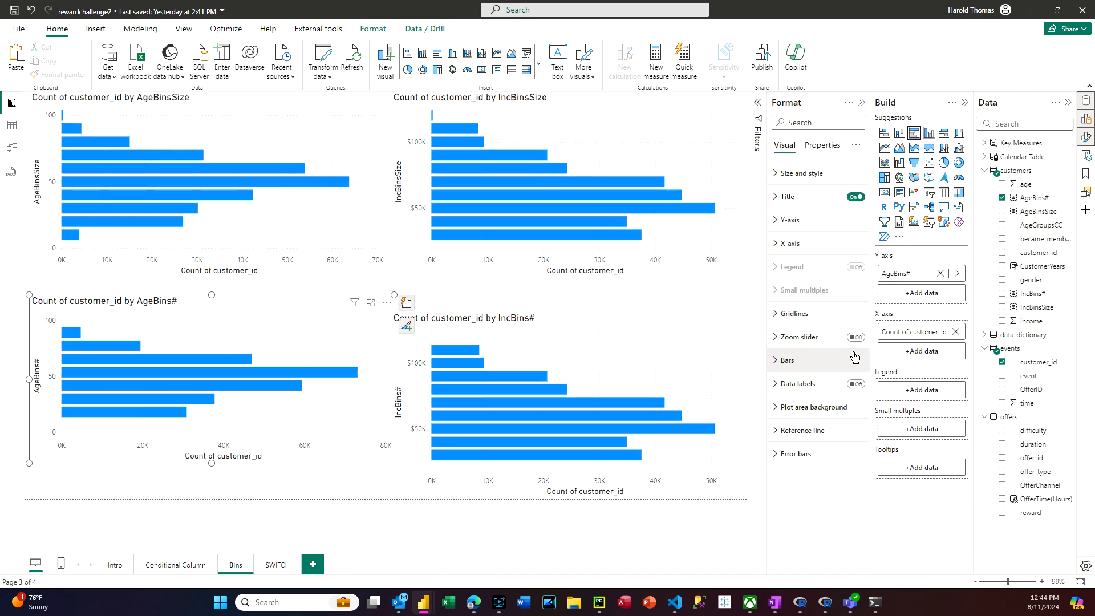
pyautogui.click(854, 386)
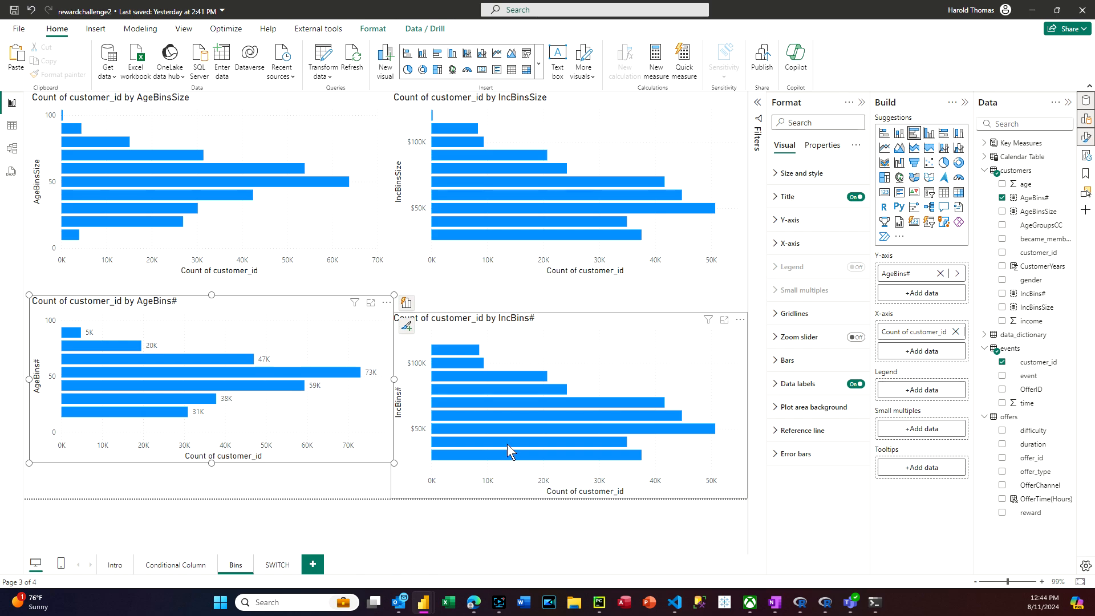
pyautogui.rightClick(522, 430)
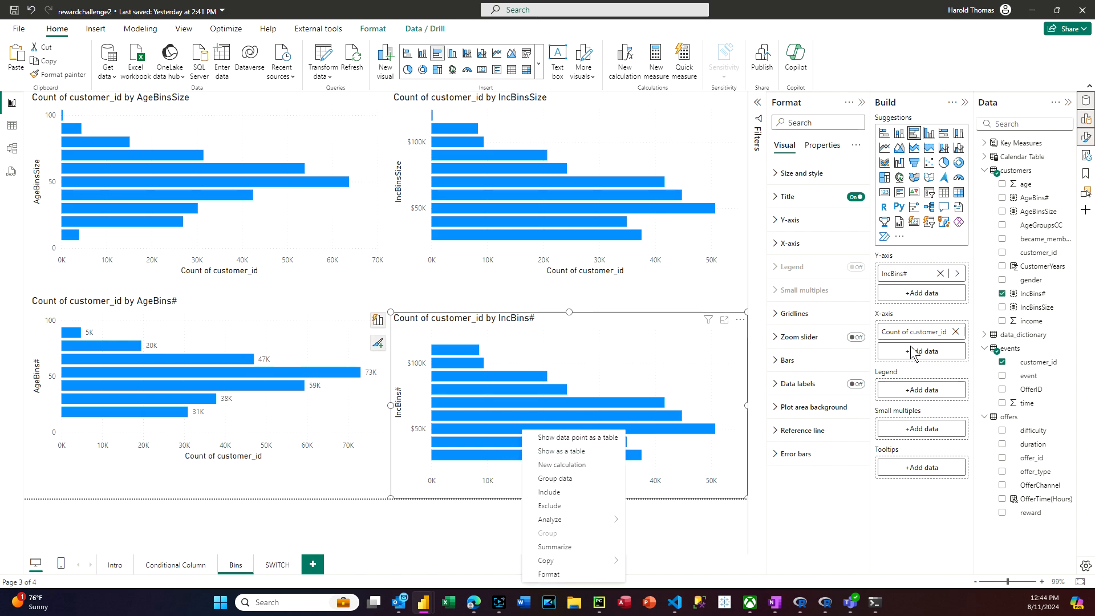
pyautogui.click(849, 385)
pyautogui.click(852, 384)
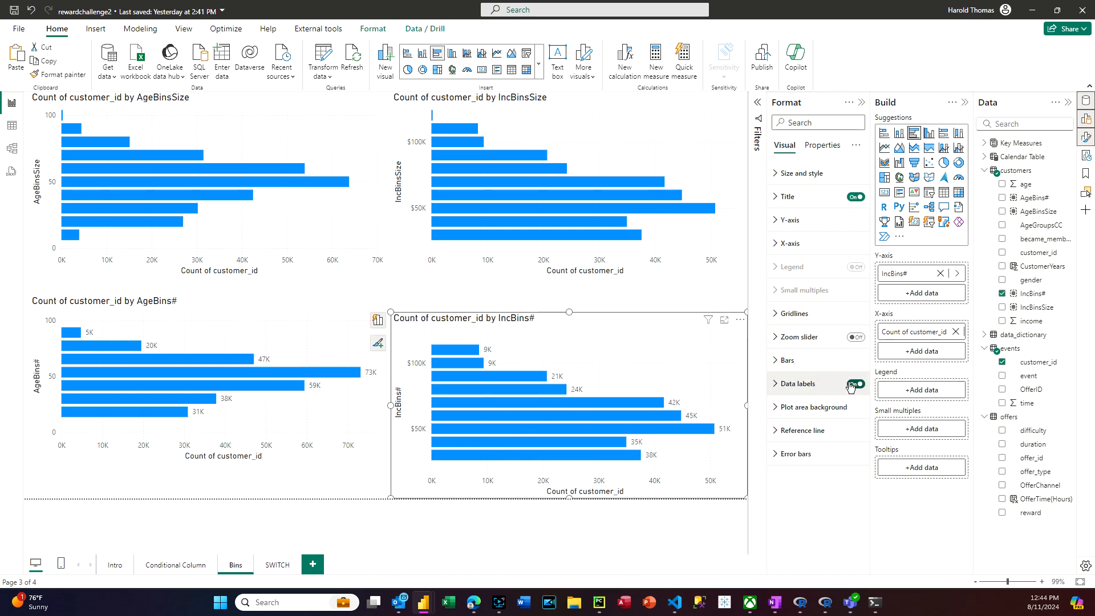
pyautogui.click(586, 228)
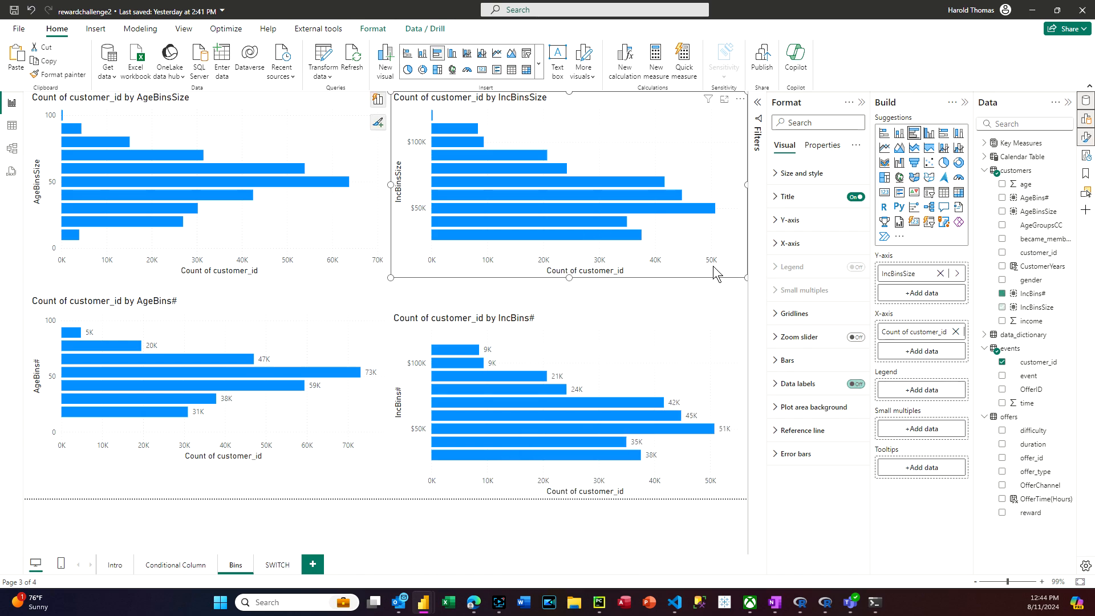
pyautogui.click(856, 385)
pyautogui.rightClick(265, 173)
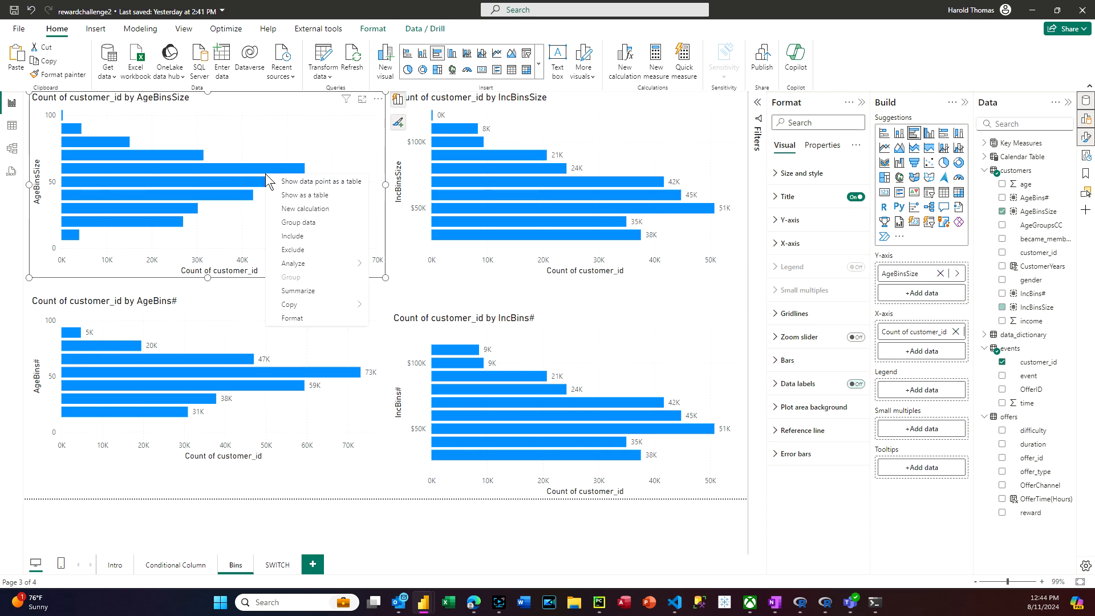
pyautogui.rightClick(169, 164)
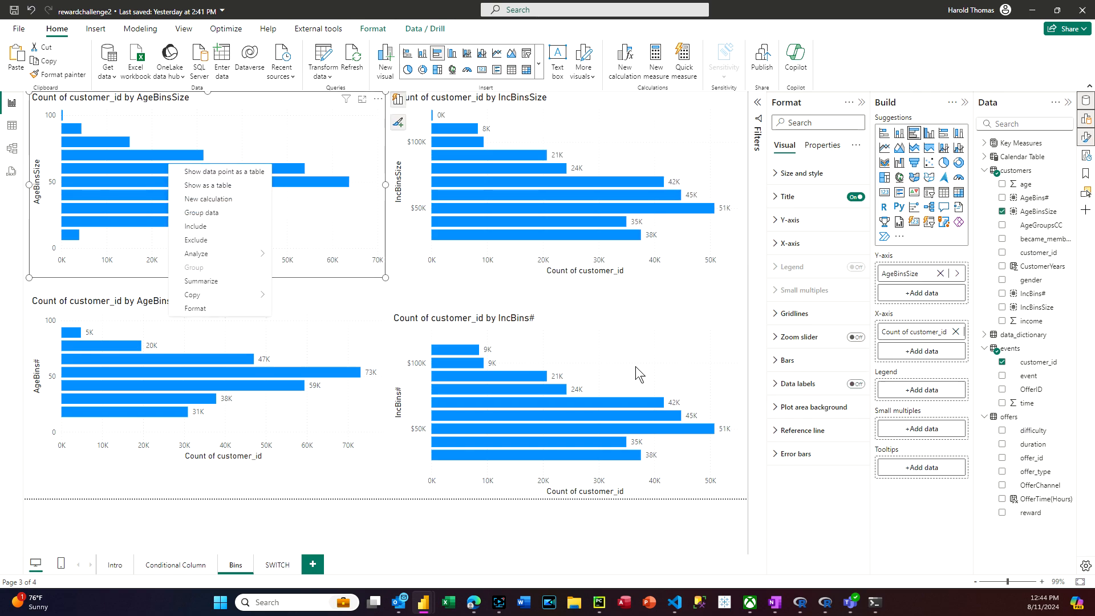
pyautogui.click(604, 361)
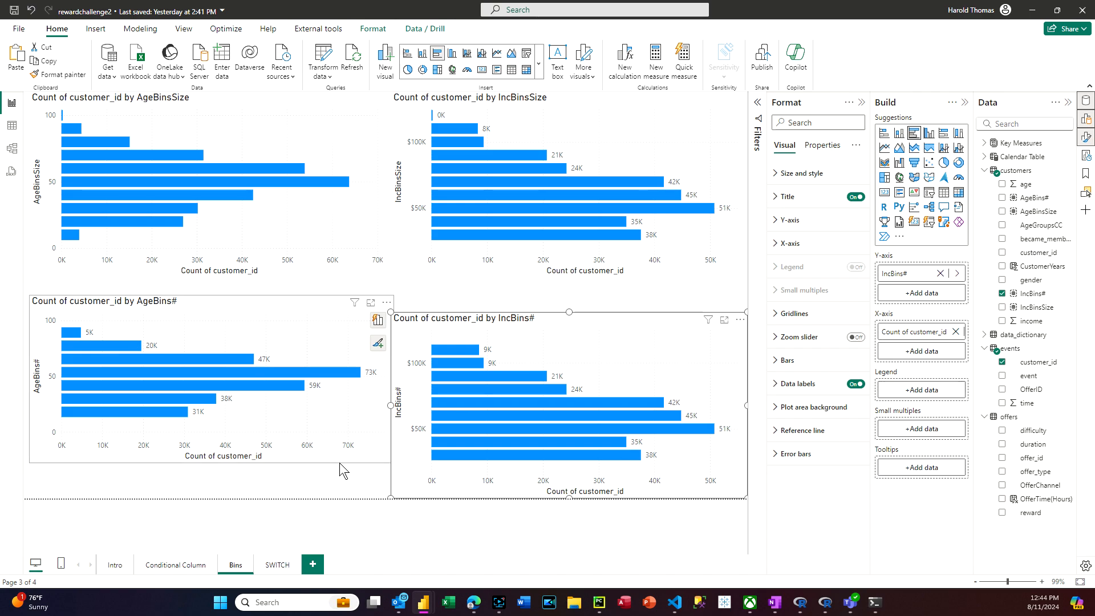
# Go to the SWITCH page, add a new calculated column to the customers table in Table view, and enlarge the formula text.
pyautogui.click(277, 565)
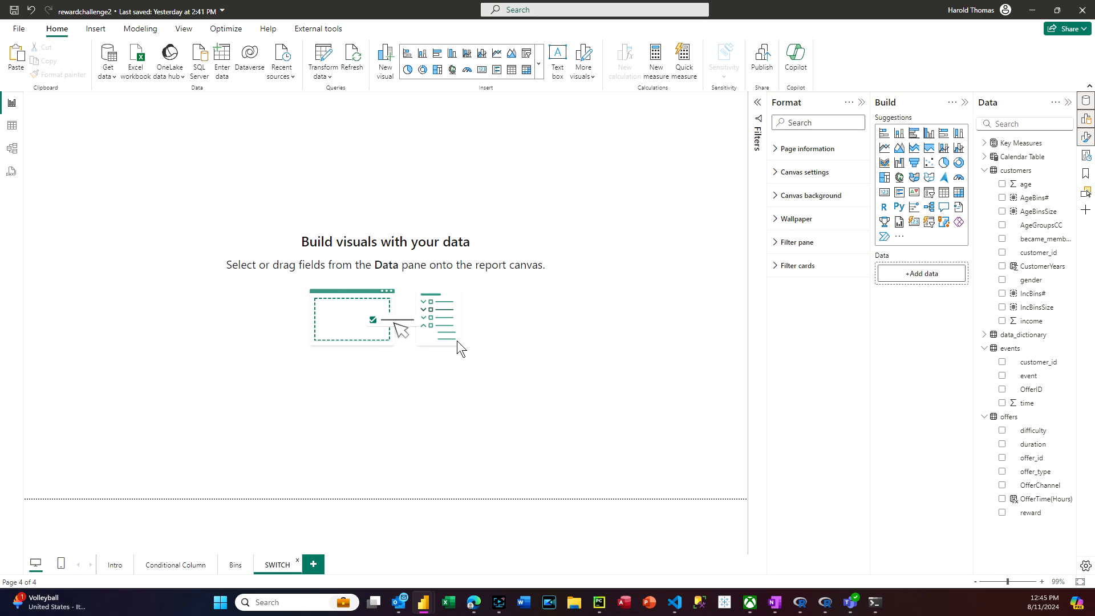
pyautogui.click(1024, 173)
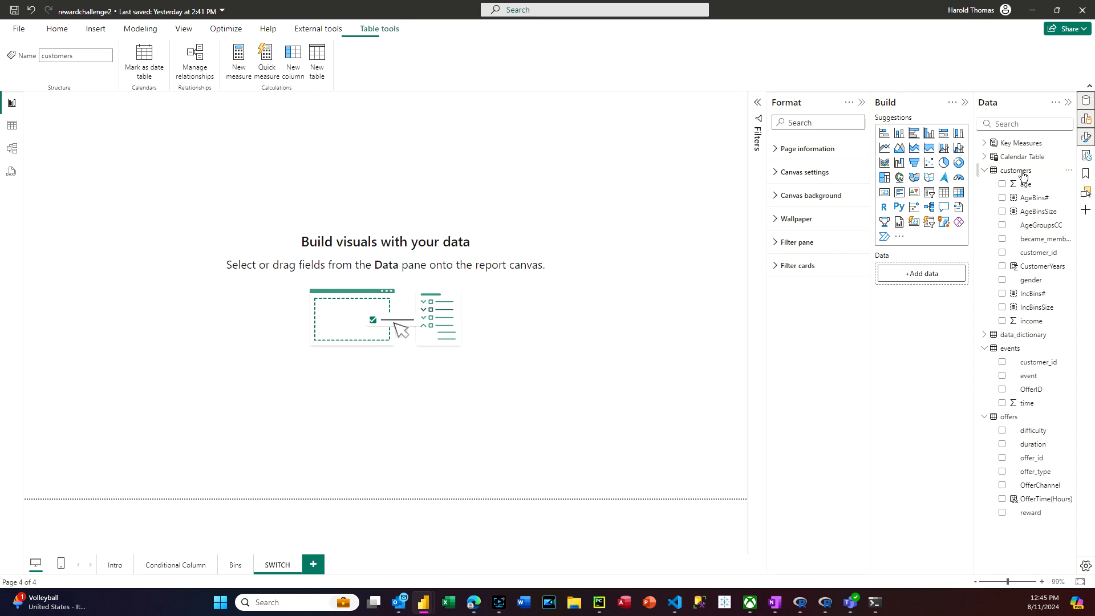
pyautogui.click(12, 128)
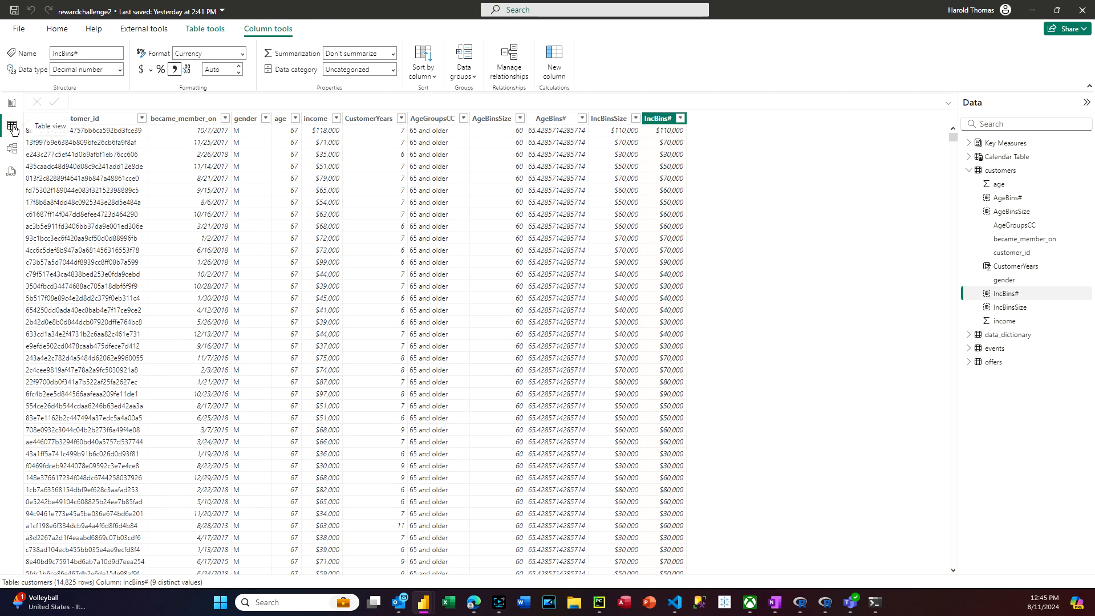
pyautogui.click(554, 60)
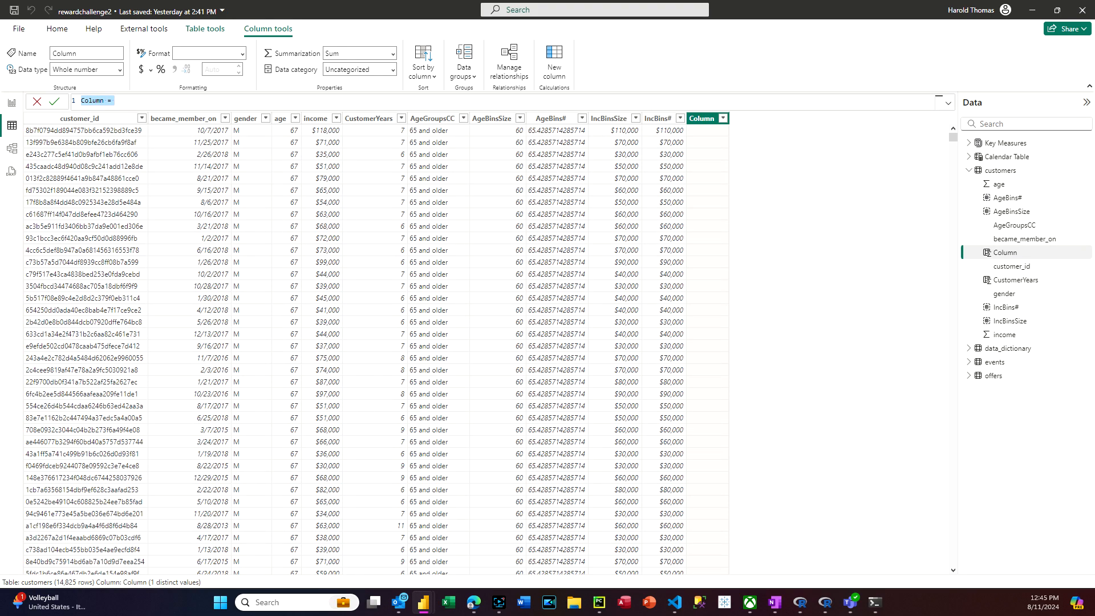
pyautogui.hotkey('alt', 'Tab')
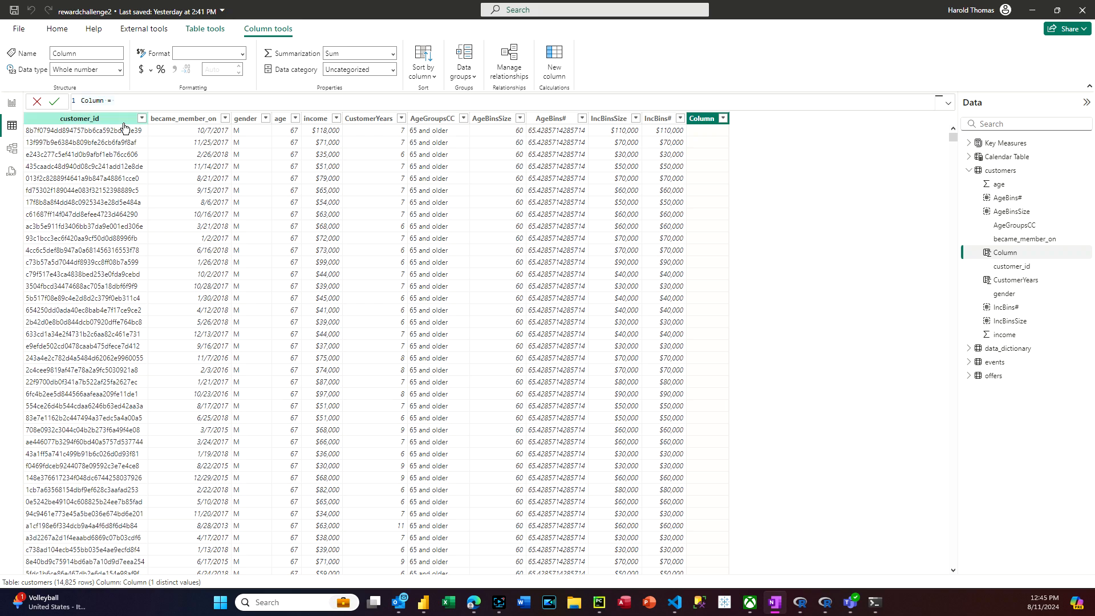
pyautogui.click(162, 102)
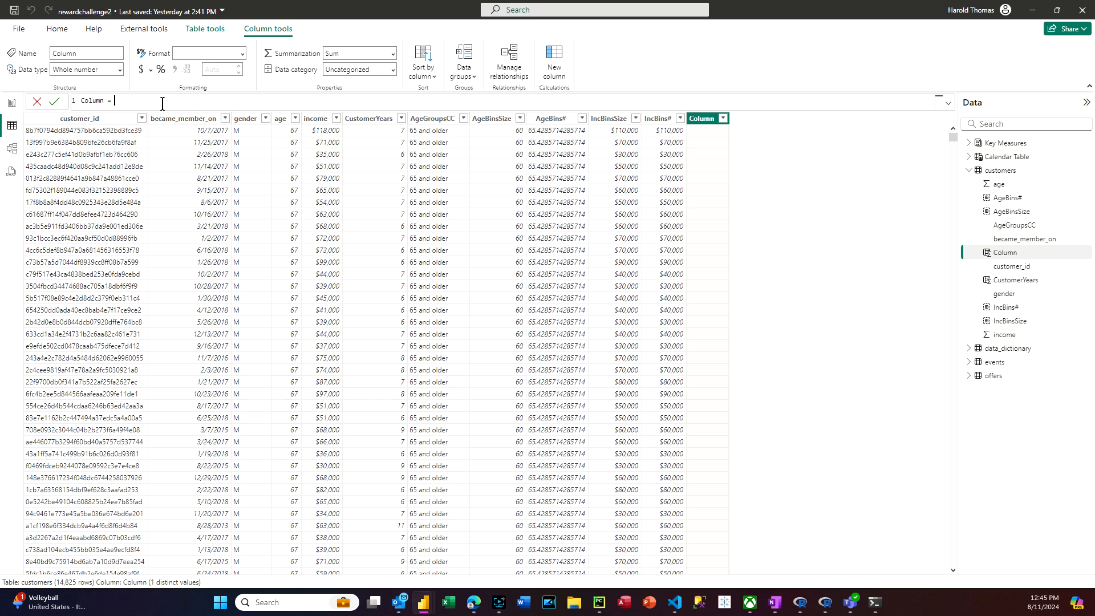
pyautogui.scroll(5, 162, 103)
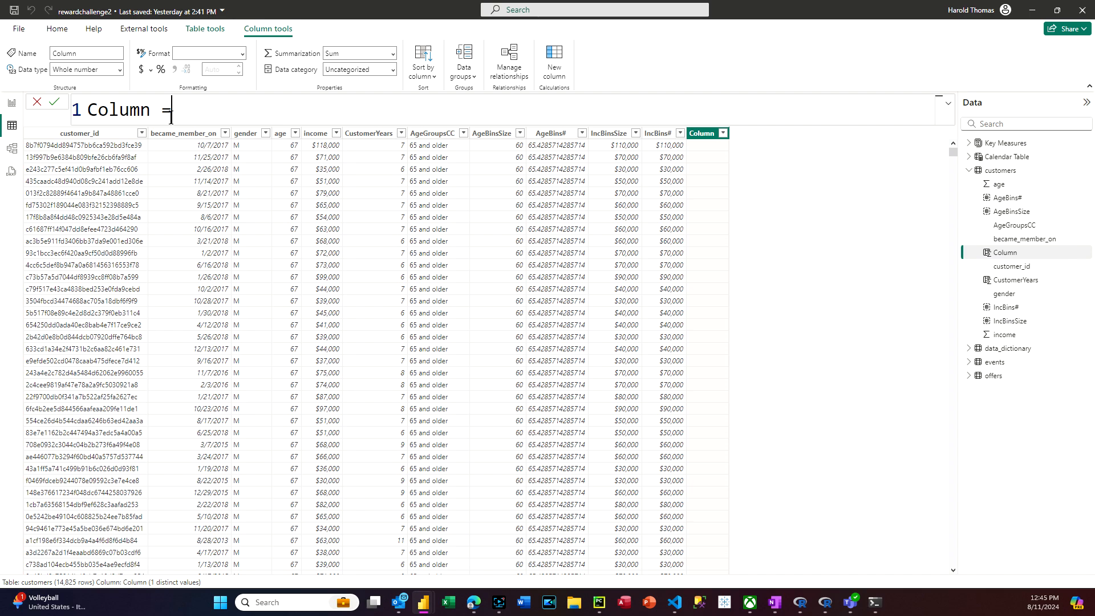
# Name the new column AgeGroupSwitch and begin its formula with the SWITCH function.
pyautogui.moveTo(175, 117); pyautogui.dragTo(85, 122)
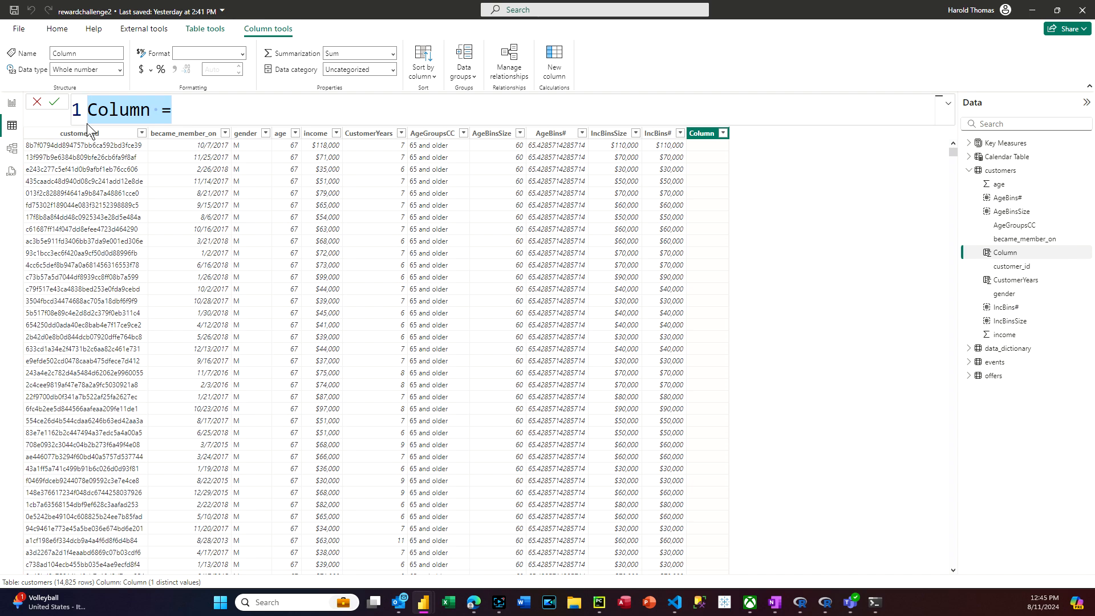
pyautogui.write('AgeGroup')
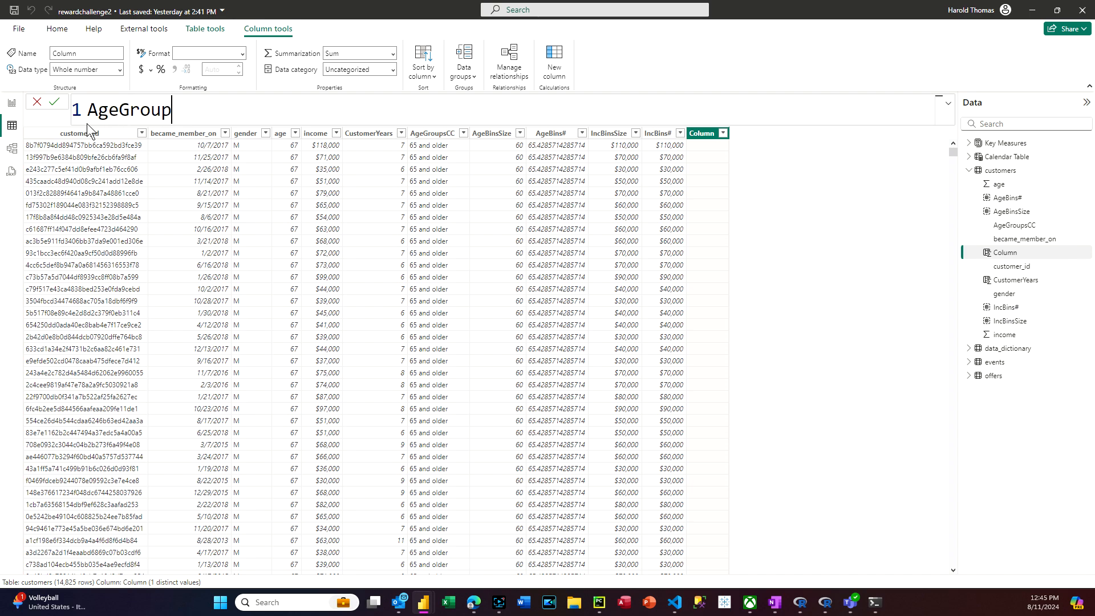
pyautogui.write('Switch = SIWTH')
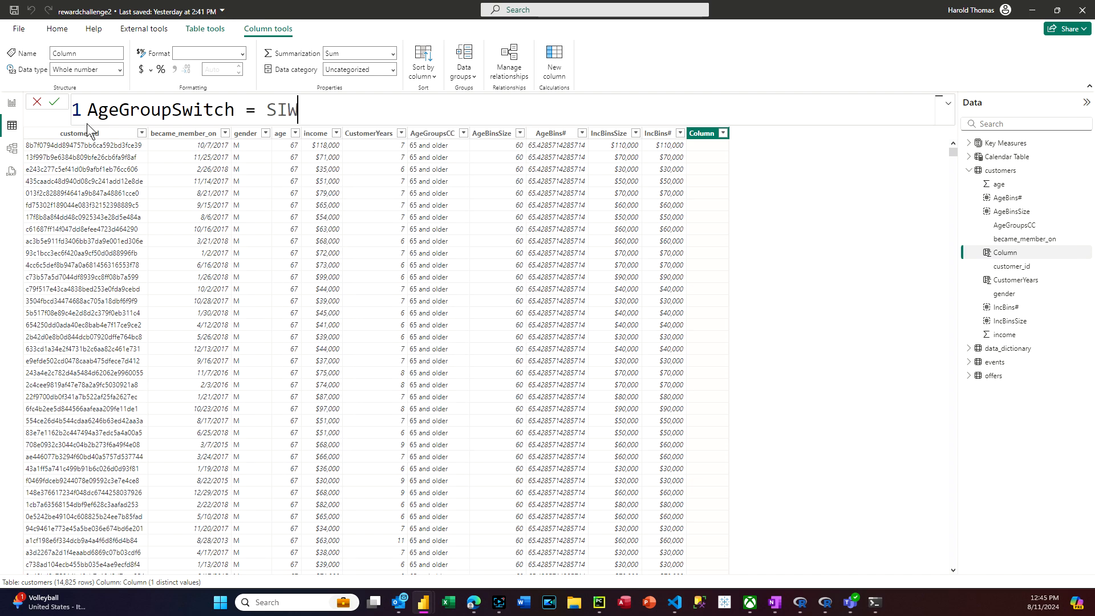
pyautogui.press('BackSpace')
pyautogui.press('BackSpace')
pyautogui.press('BackSpace')
pyautogui.press('BackSpace')
pyautogui.write('W')
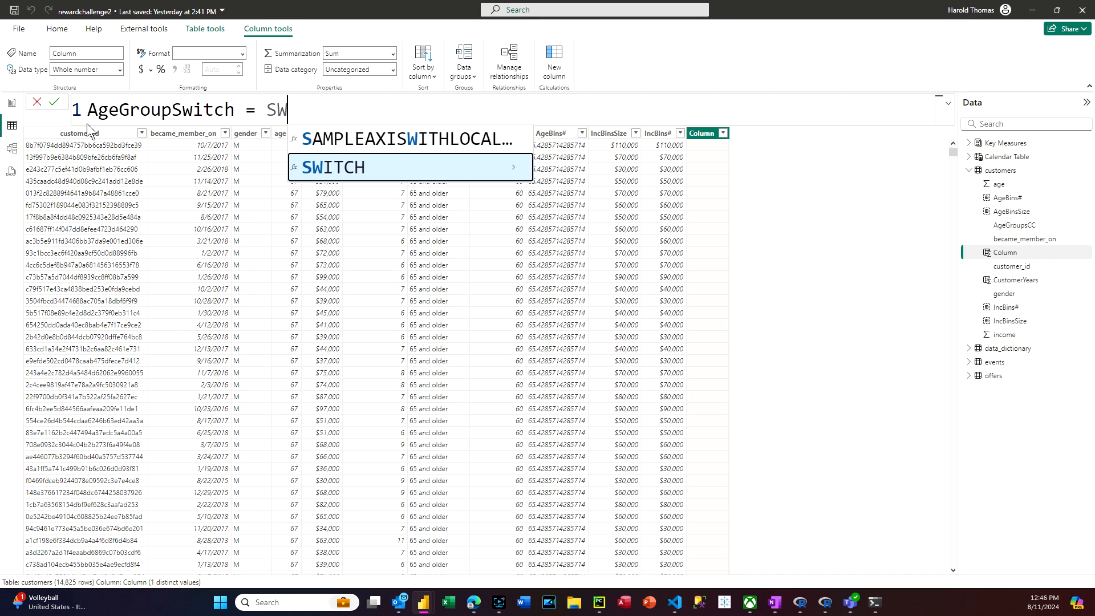
pyautogui.press('Tab')
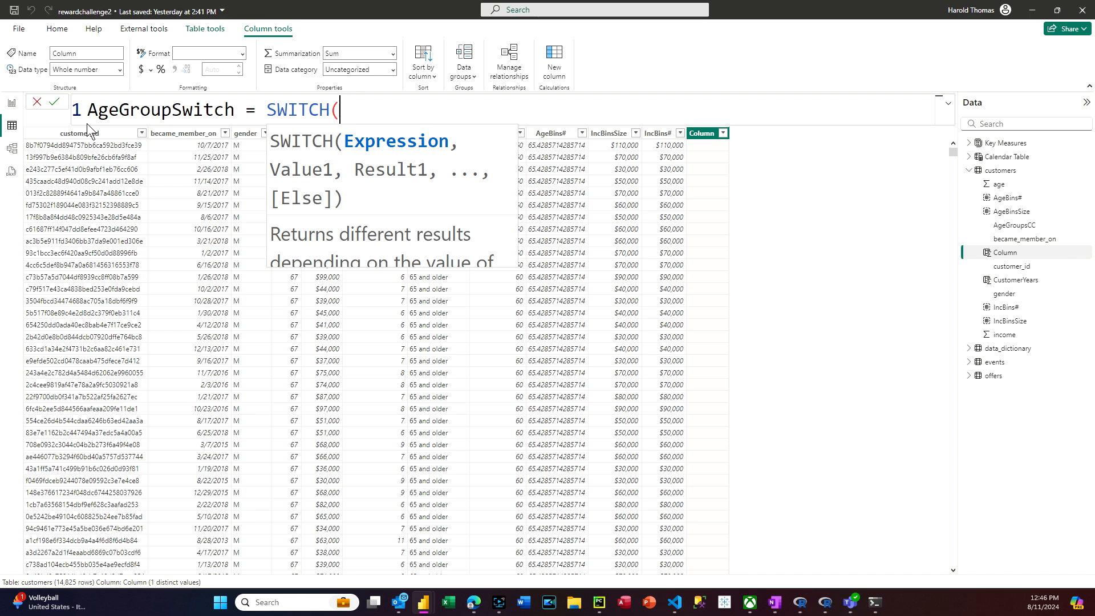
# Enter TRUE() as the SWITCH expression on its own indented line, followed by a comma and a new line.
pyautogui.hotkey('shift', 'Return')
pyautogui.press('Escape')
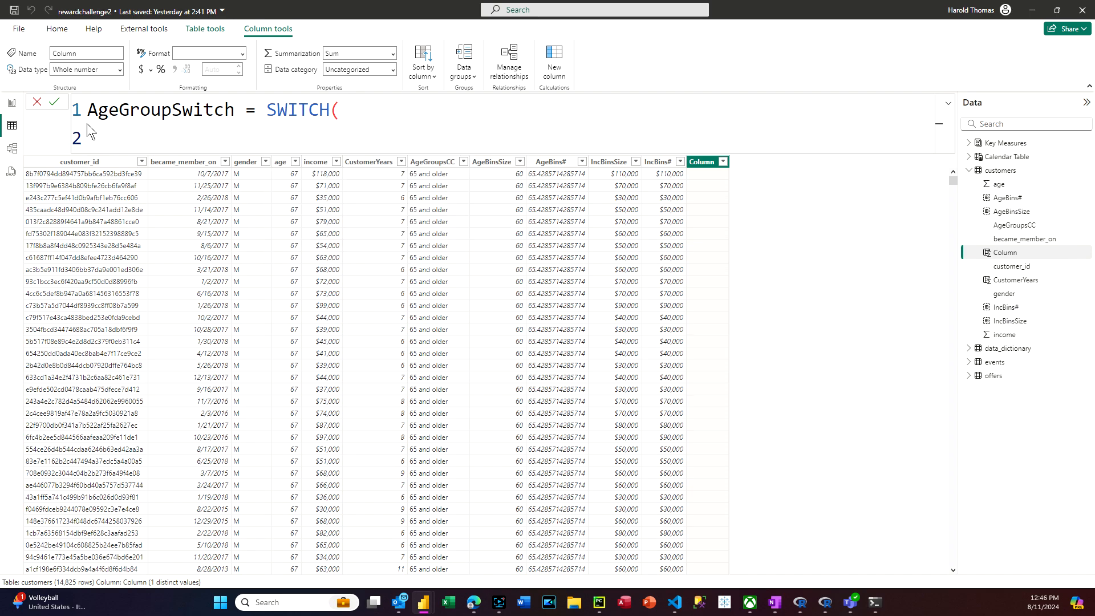
pyautogui.press('Tab')
pyautogui.press('Tab')
pyautogui.press('Tab')
pyautogui.press('Tab')
pyautogui.write('TRUE')
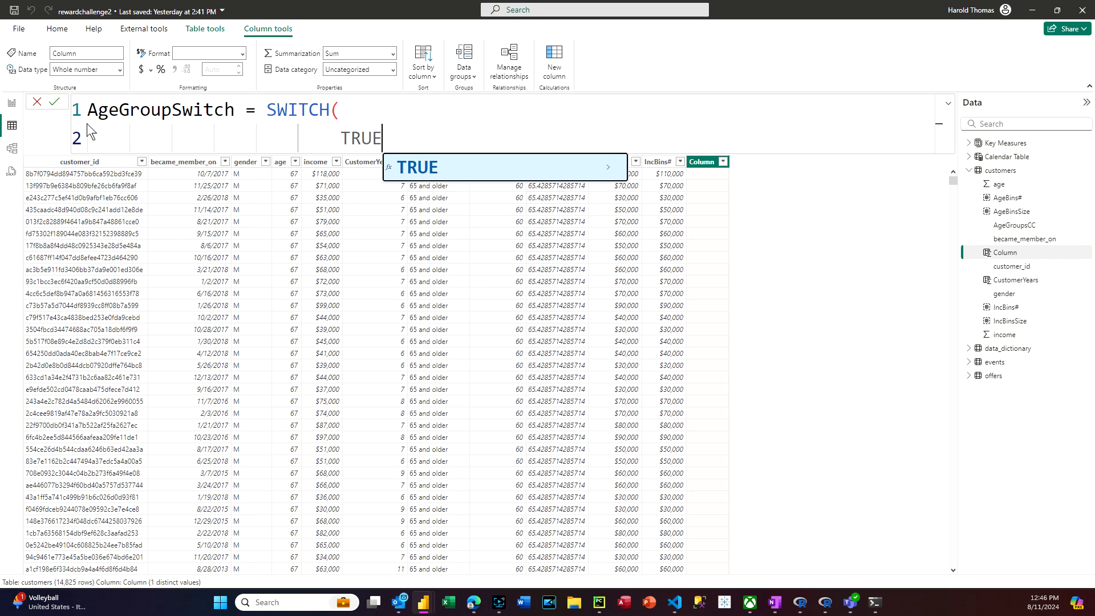
pyautogui.write('()')
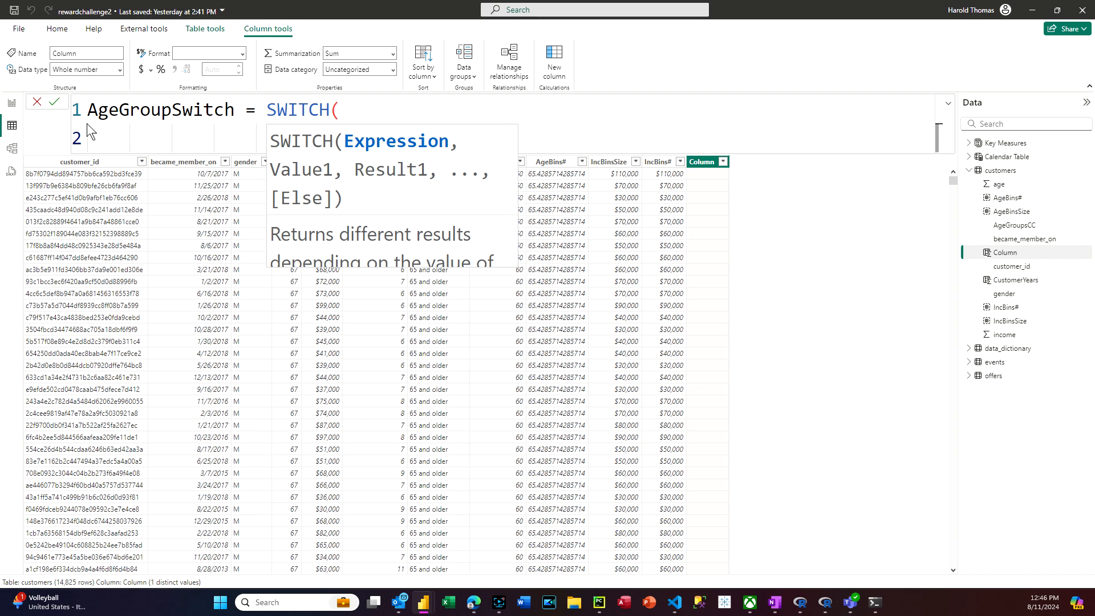
pyautogui.write('TRUE()')
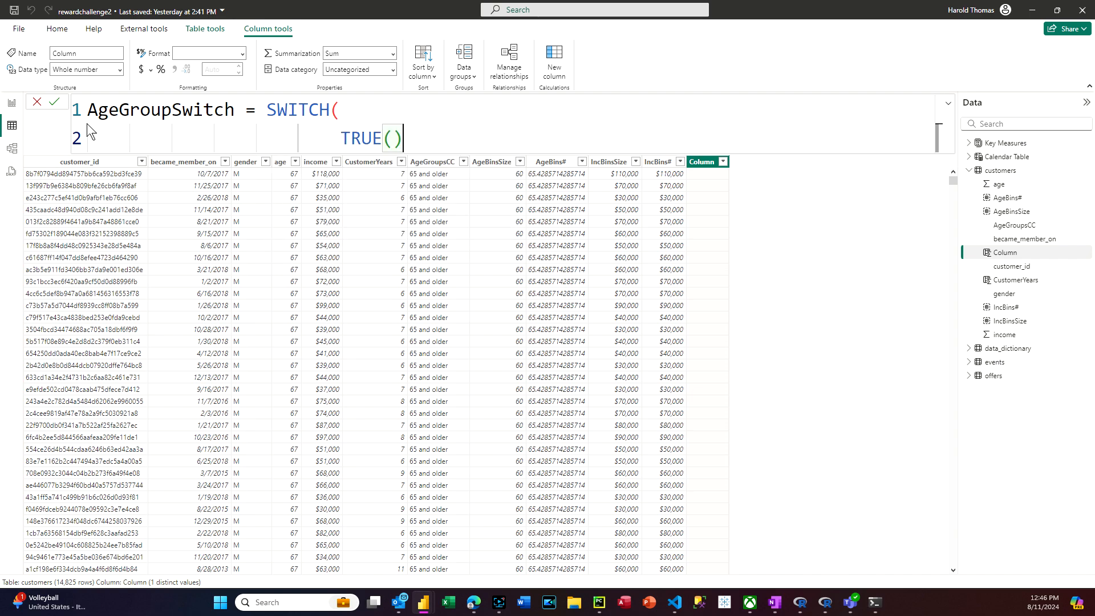
pyautogui.write(',')
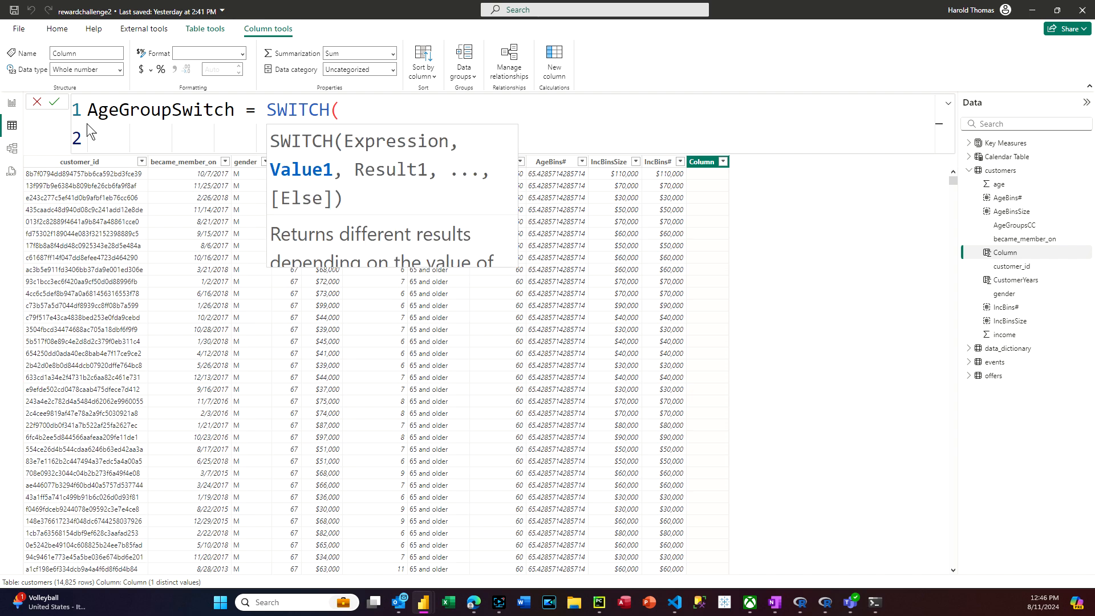
pyautogui.hotkey('shift', 'Return')
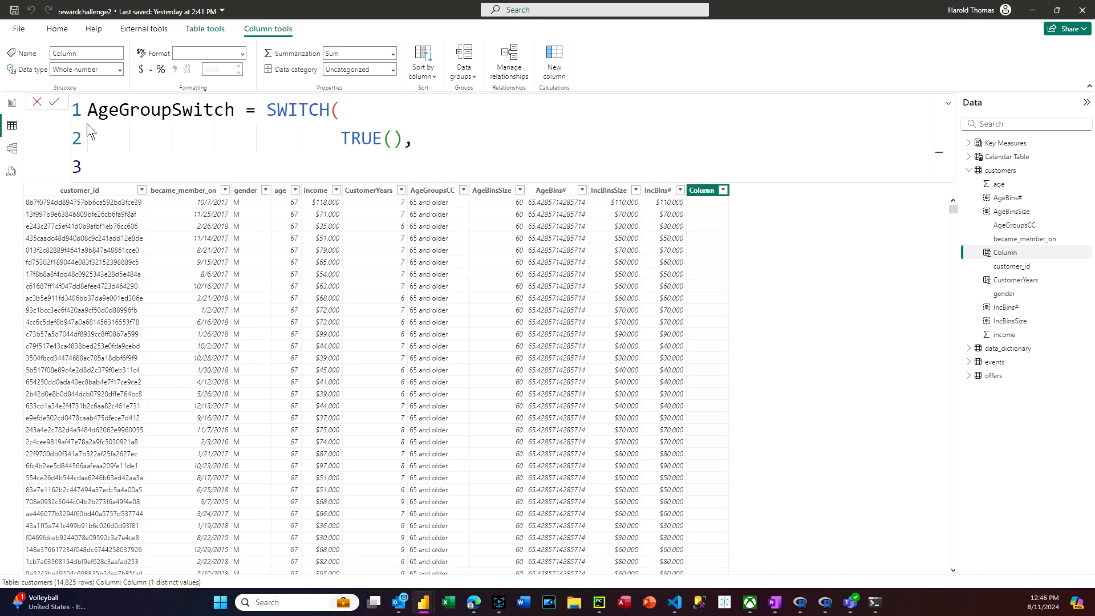
# Add the first SWITCH condition, [age] < 18, with the result "Under 18" and a trailing comma.
pyautogui.write('[')
pyautogui.press('Tab')
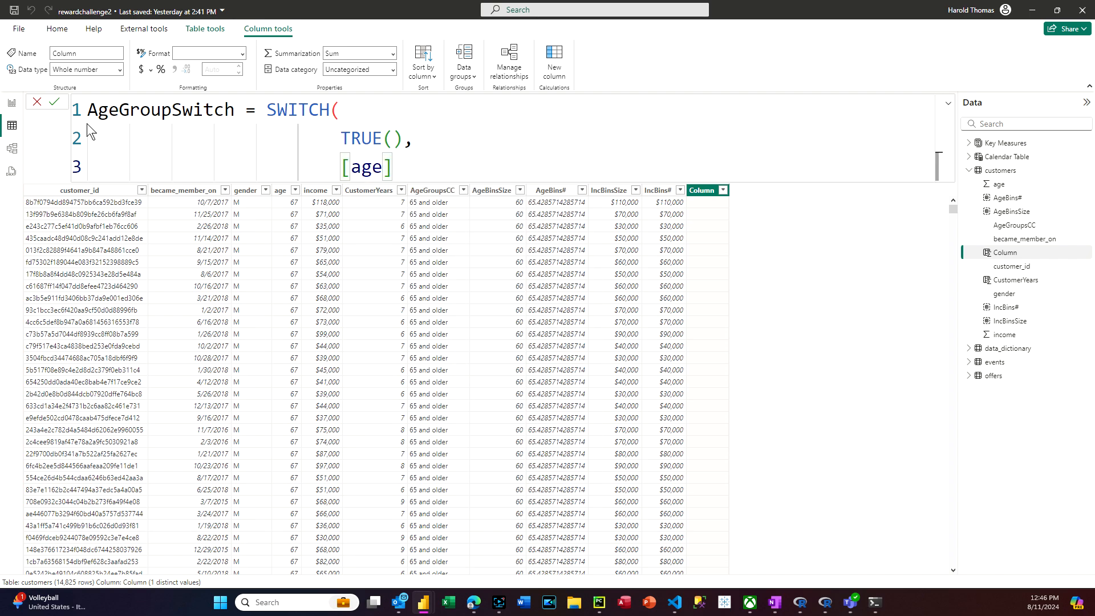
pyautogui.write('< 18')
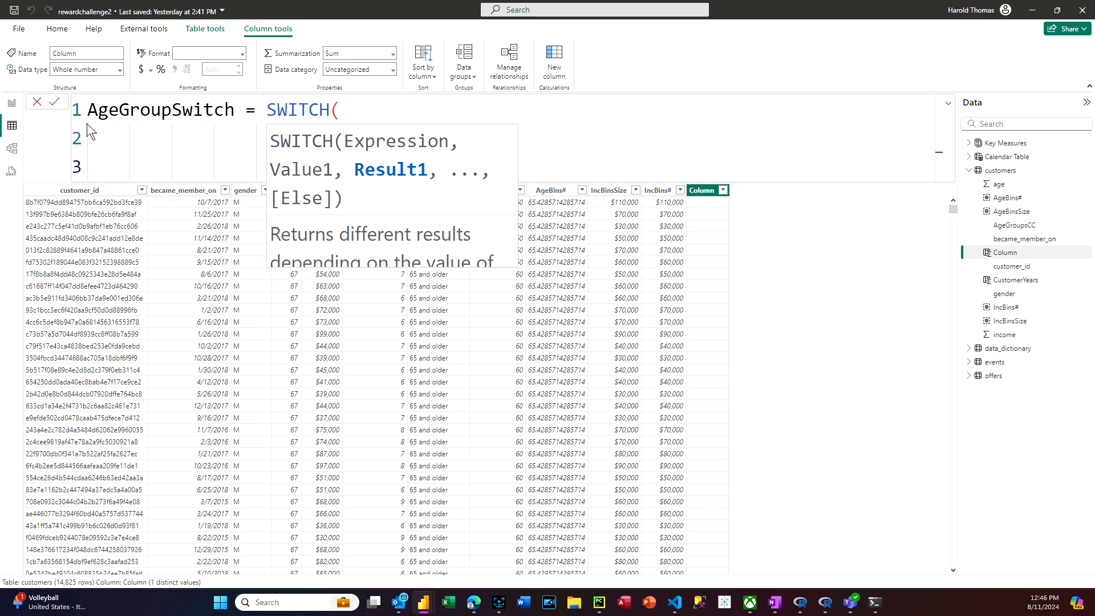
pyautogui.write('r 18')
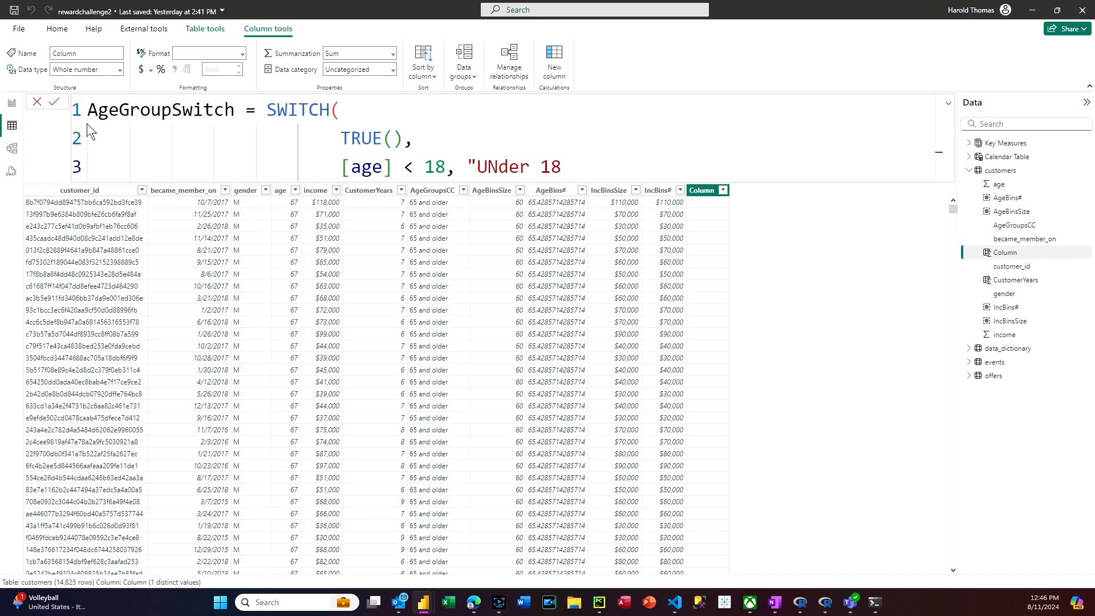
pyautogui.press('BackSpace')
pyautogui.press('BackSpace')
pyautogui.press('BackSpace')
pyautogui.press('BackSpace')
pyautogui.press('BackSpace')
pyautogui.press('BackSpace')
pyautogui.press('BackSpace')
pyautogui.write('nder 18"')
pyautogui.write(',')
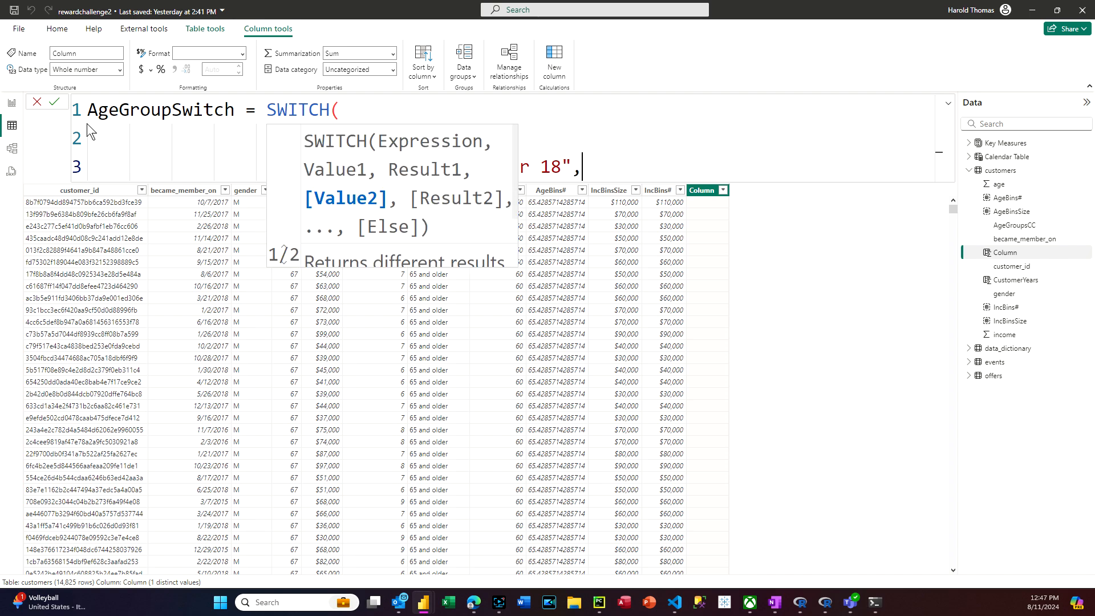
# Start a new line before the formula's closing parenthesis and begin the second SWITCH condition with [age] >=18 &&.
pyautogui.press('Return')
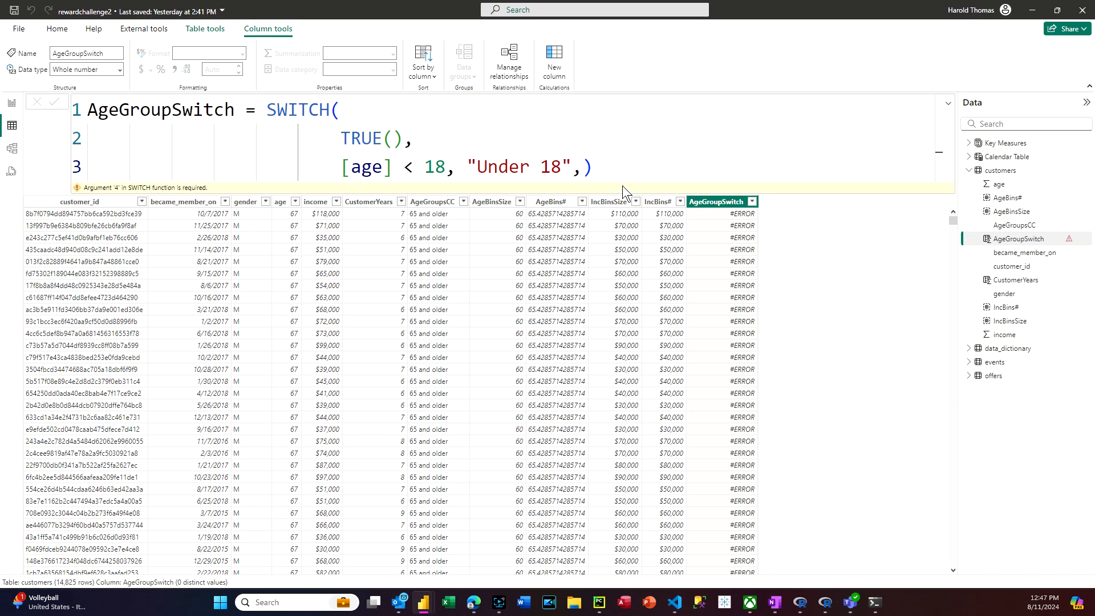
pyautogui.click(584, 173)
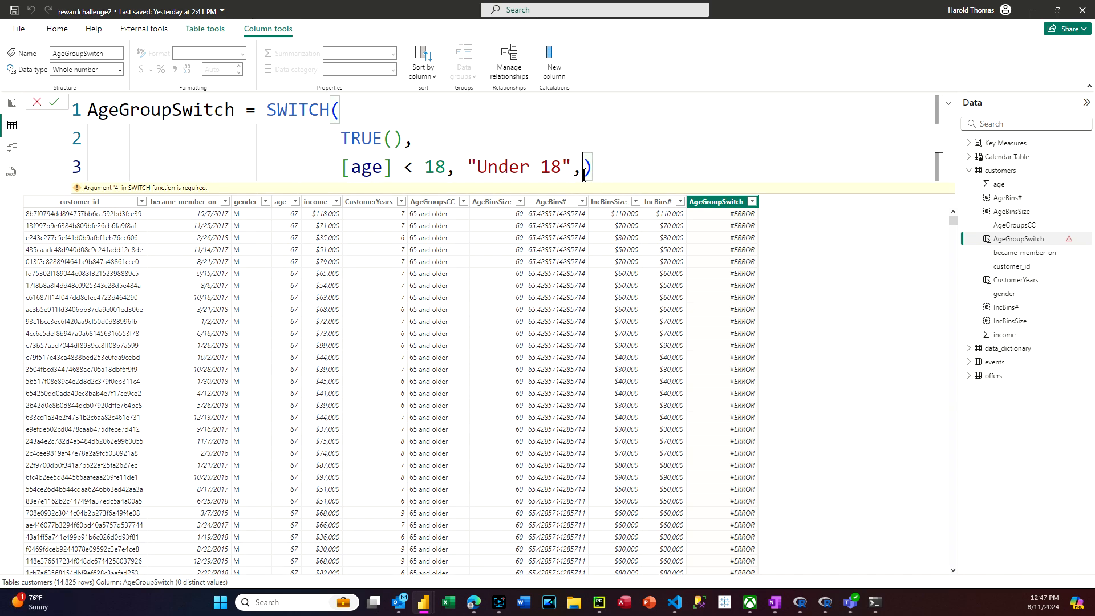
pyautogui.hotkey('shift', 'Return')
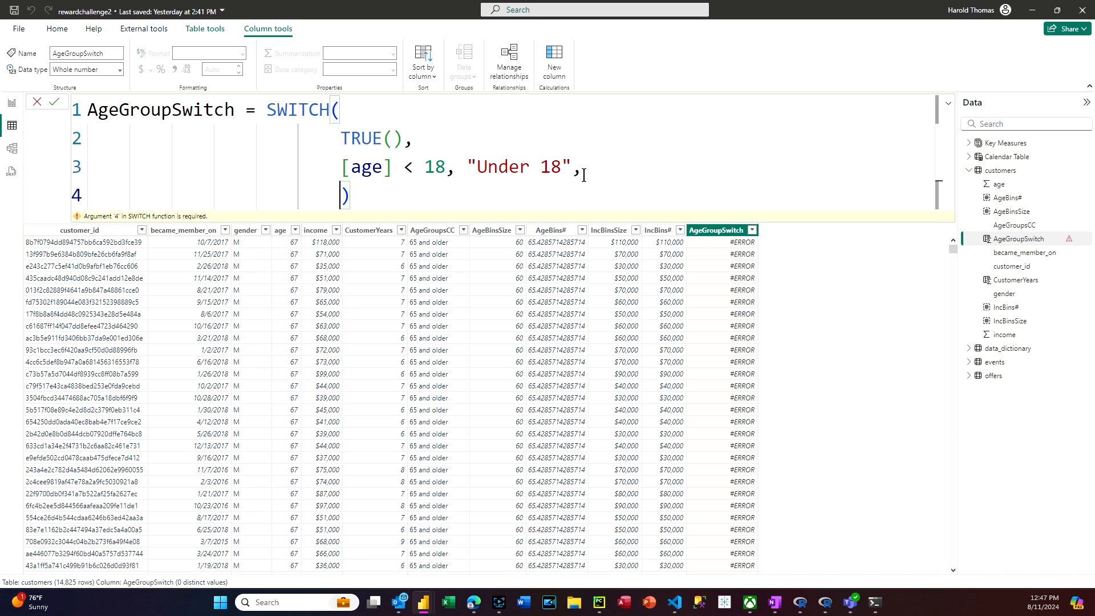
pyautogui.write('Age')
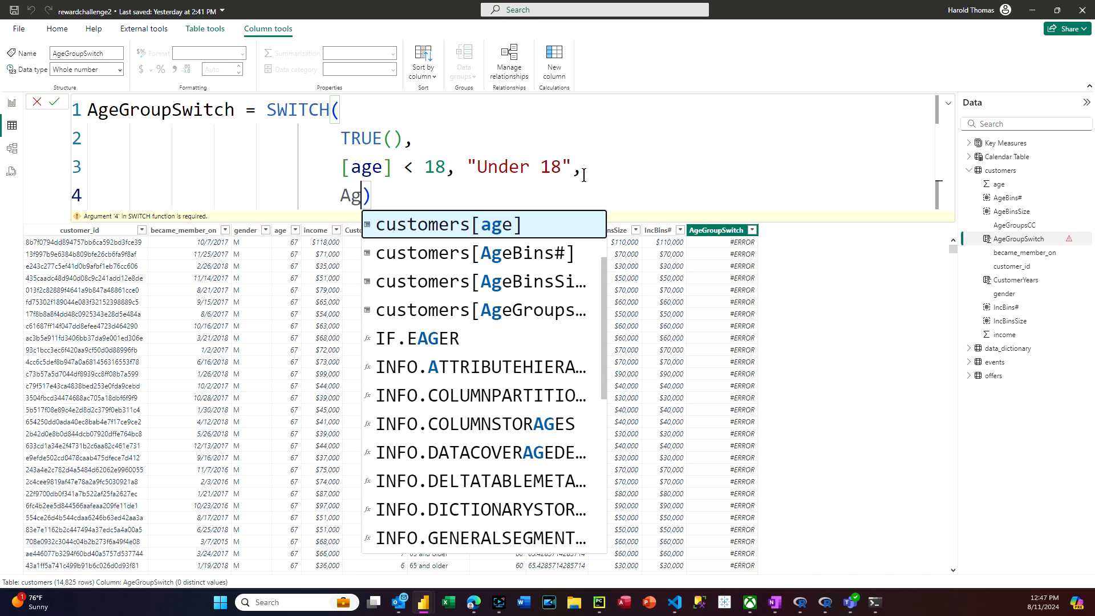
pyautogui.press('BackSpace')
pyautogui.press('BackSpace')
pyautogui.press('BackSpace')
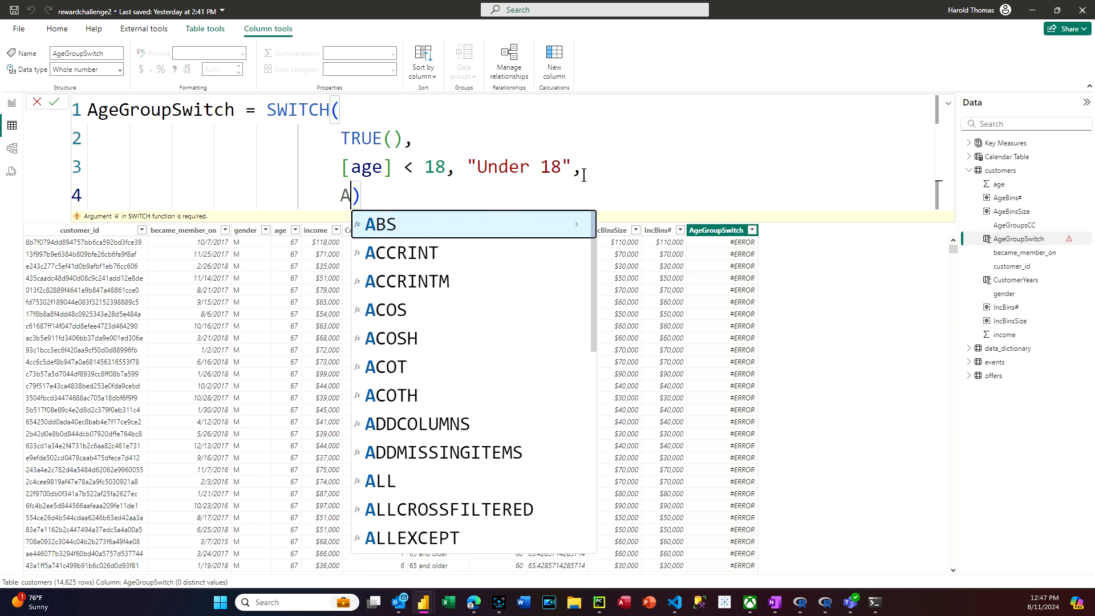
pyautogui.write('[')
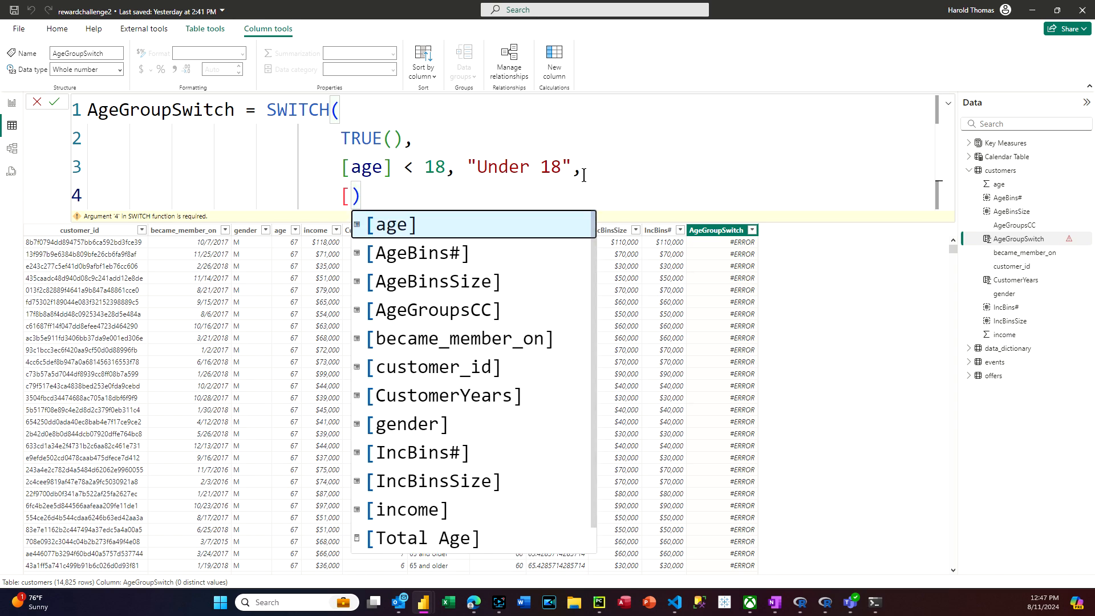
pyautogui.press('Tab')
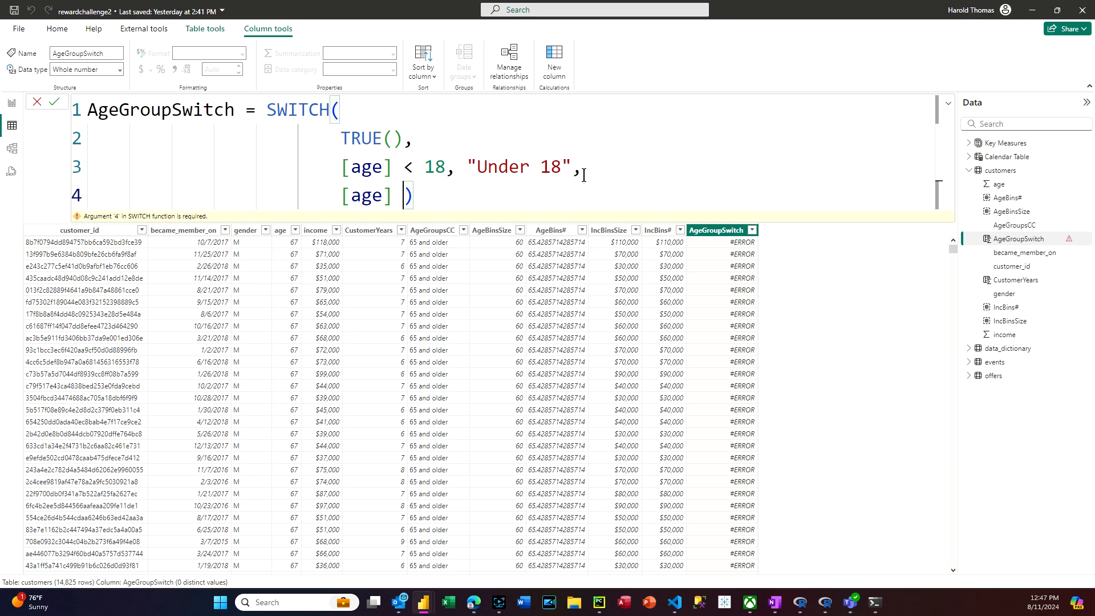
pyautogui.write('>-')
pyautogui.press('BackSpace')
pyautogui.write('=18 &&')
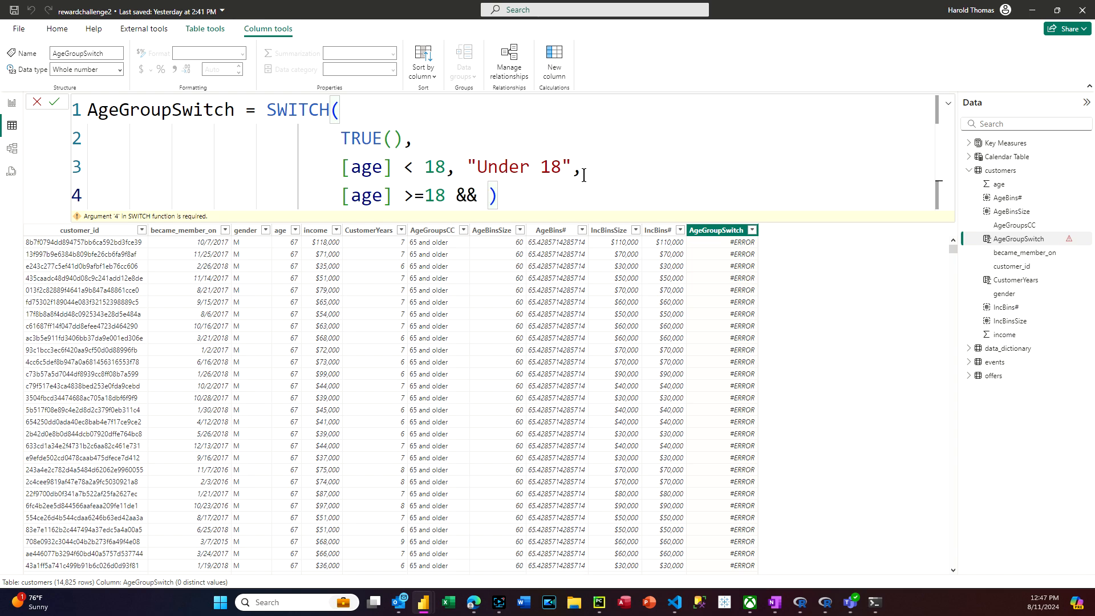
# Complete the second condition with [age] <=24 and the result "18-24", followed by a comma and a new line.
pyautogui.write(' [')
pyautogui.press('Tab')
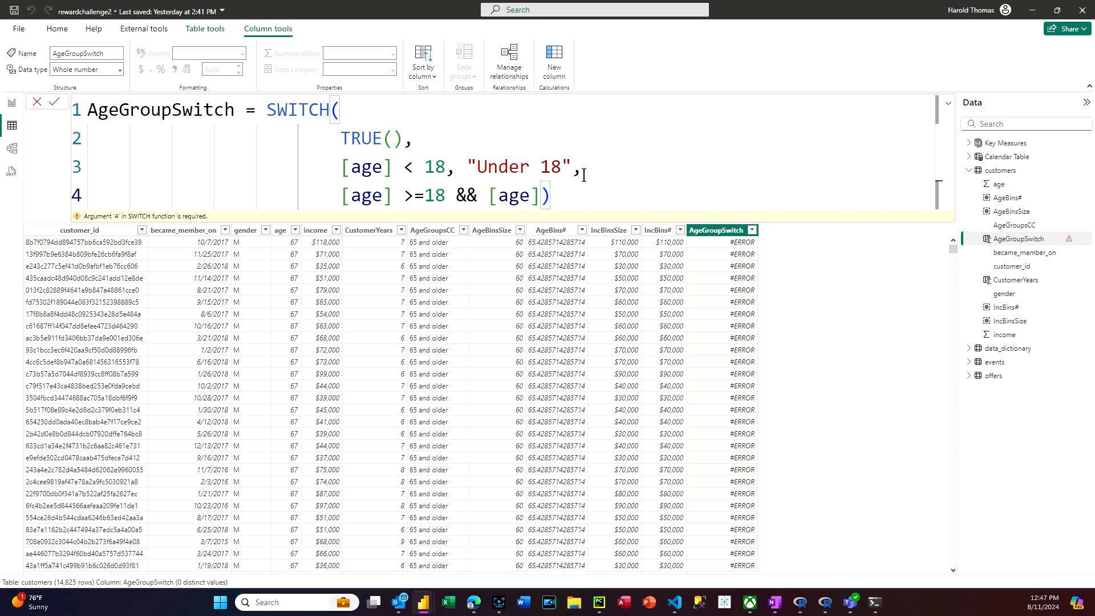
pyautogui.write('<=23')
pyautogui.press('BackSpace')
pyautogui.write('4, ')
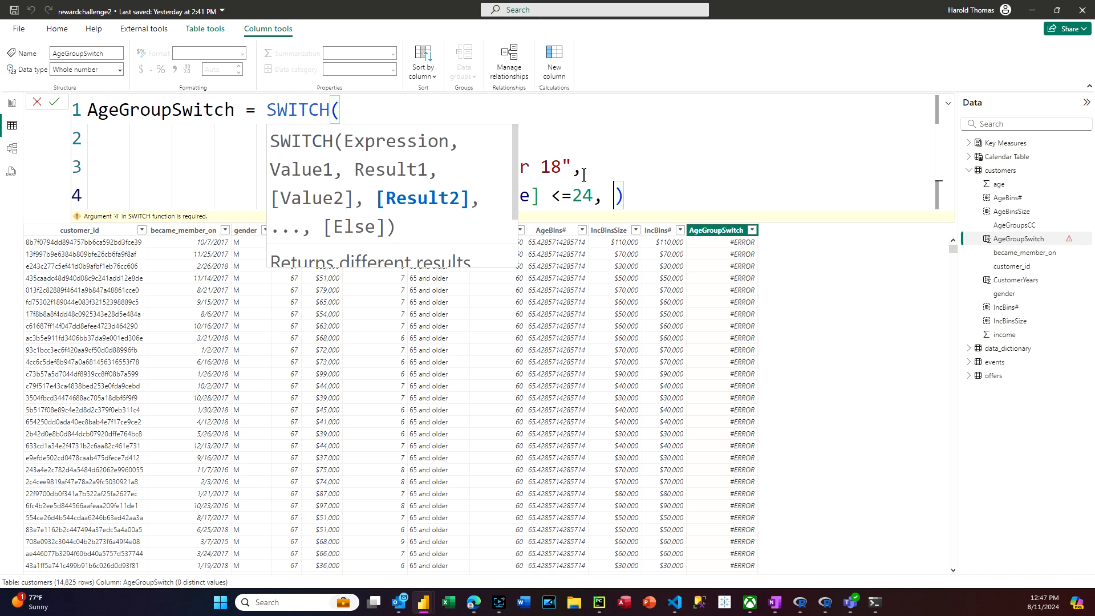
pyautogui.write('"18')
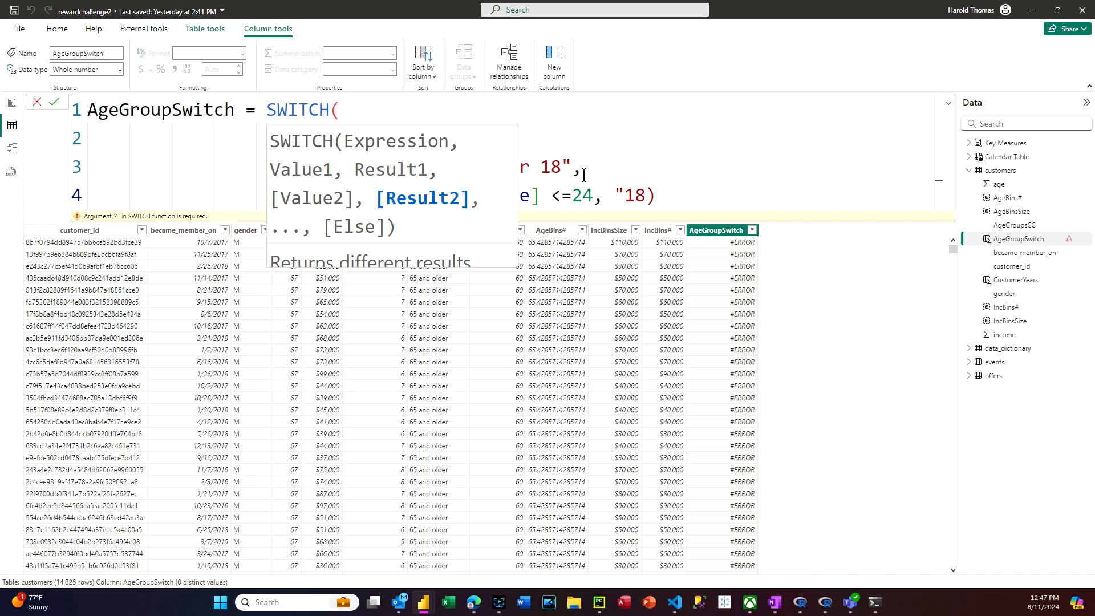
pyautogui.write('-24"')
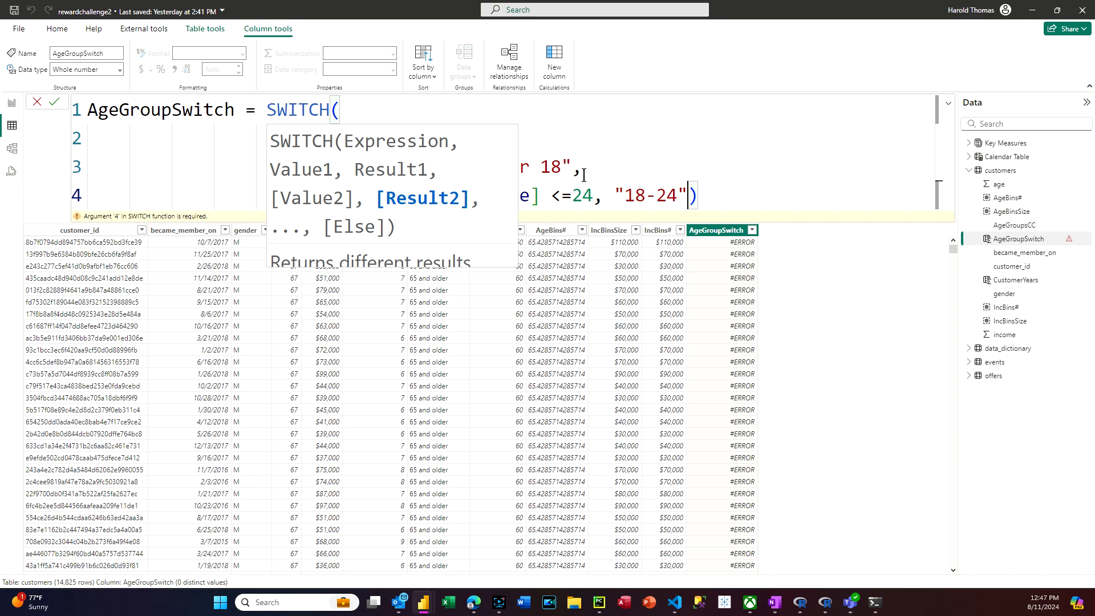
pyautogui.write(',')
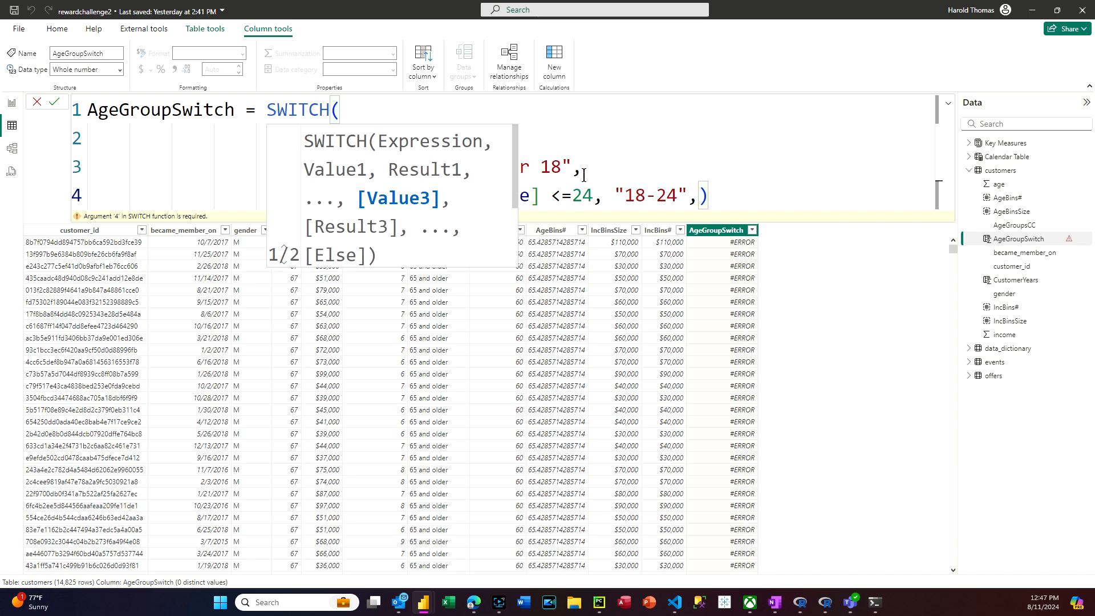
pyautogui.hotkey('shift', 'Return')
pyautogui.press('Escape')
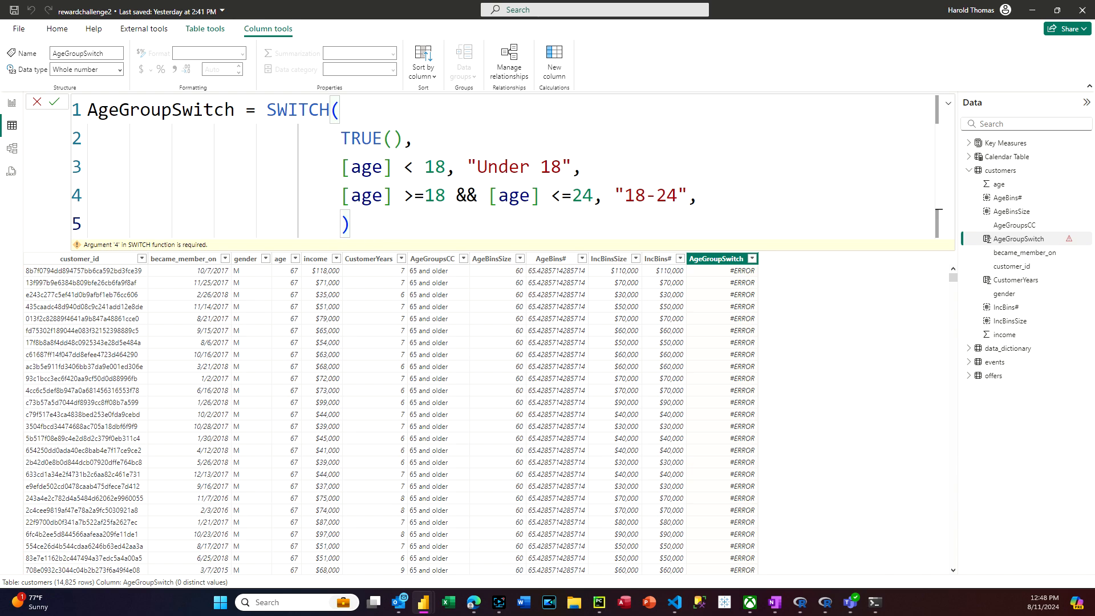
# Paste the remaining SWITCH conditions for 25-34, 35-44, 45-54, 55-64 and 65 and older, with "Unknown" as the fallback.
pyautogui.hotkey('alt', 'Tab')
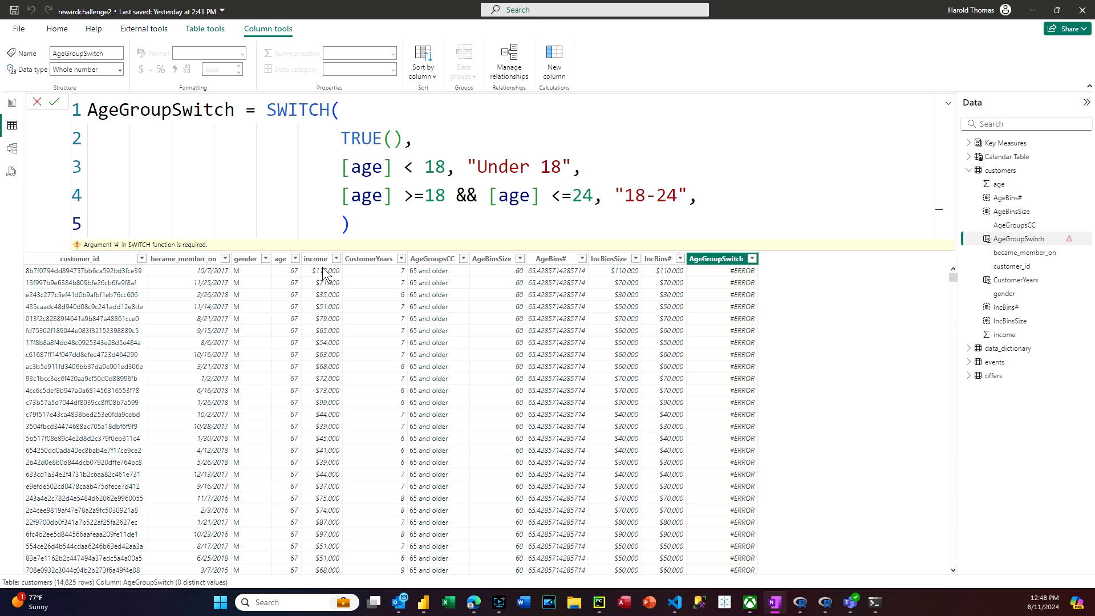
pyautogui.click(340, 224)
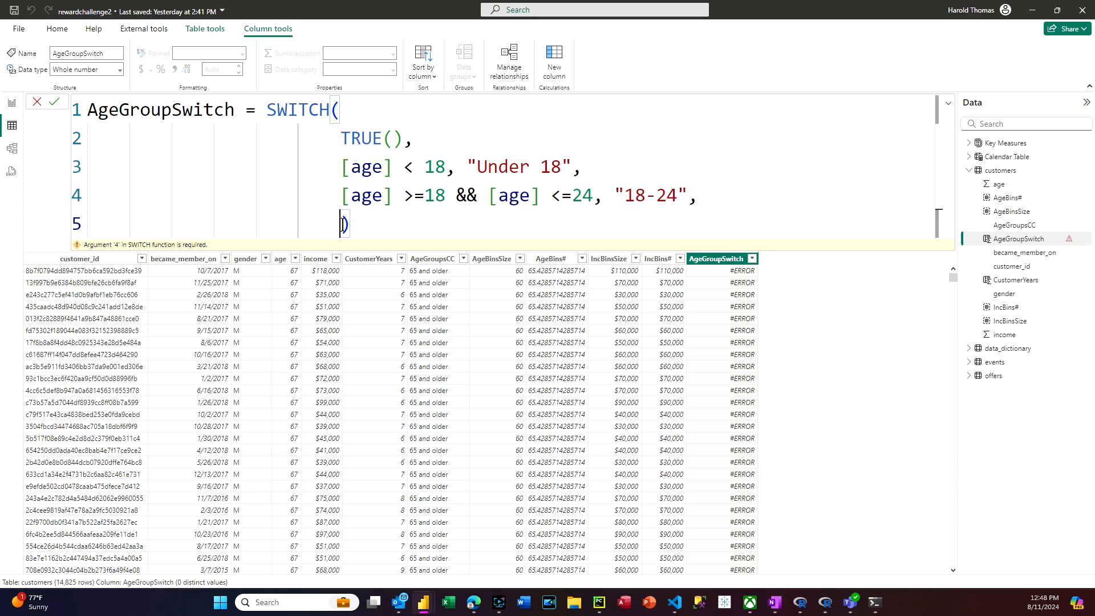
pyautogui.write('[Age] >= 25 && [Age] <= 34, "25-34",                 [Age] >= 35 && [Age] <= 44, "35-44",                 [Age] >= 45 && [Age] <= 54, "45-54",                 [Age] >= 55 && [Age] <= 64, "55-64",                 [Age] >= 65, "65 and older",                 "Unknown"')
# Indent formula lines 6 to 10 so they align with the conditions above them.
pyautogui.click(266, 250)
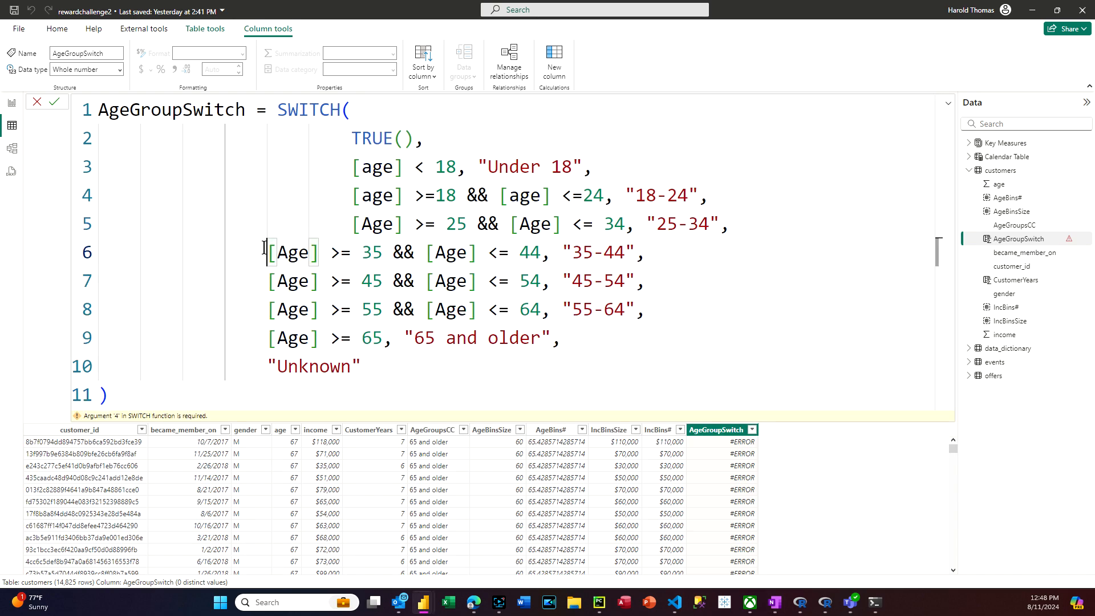
pyautogui.press('Tab')
pyautogui.press('Tab')
pyautogui.click(266, 279)
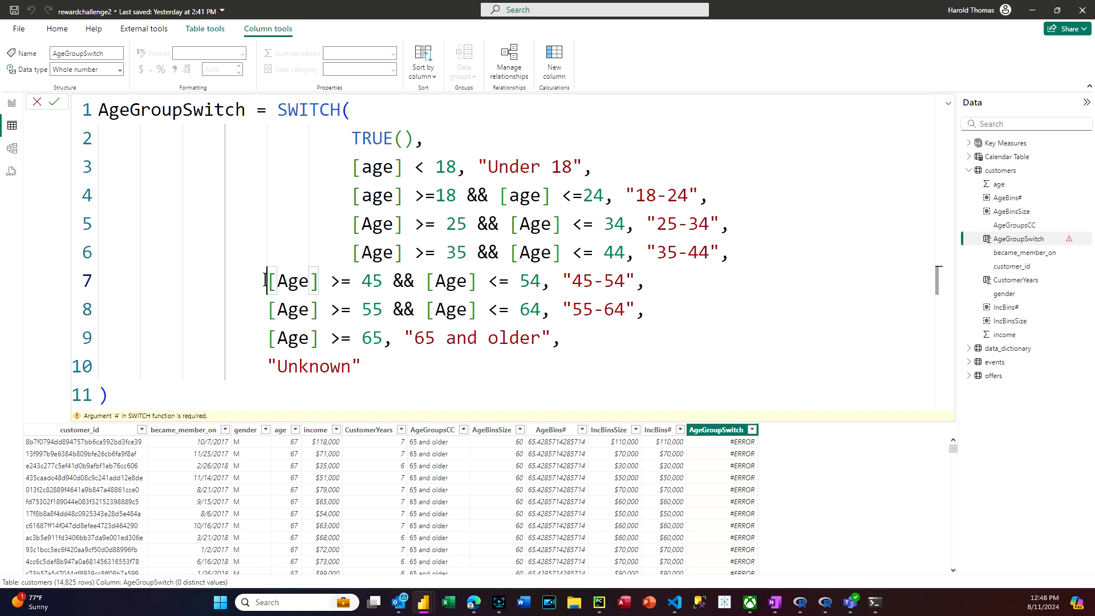
pyautogui.press('Tab')
pyautogui.press('Tab')
pyautogui.click(266, 308)
pyautogui.press('Tab')
pyautogui.press('Tab')
pyautogui.click(266, 336)
pyautogui.press('Tab')
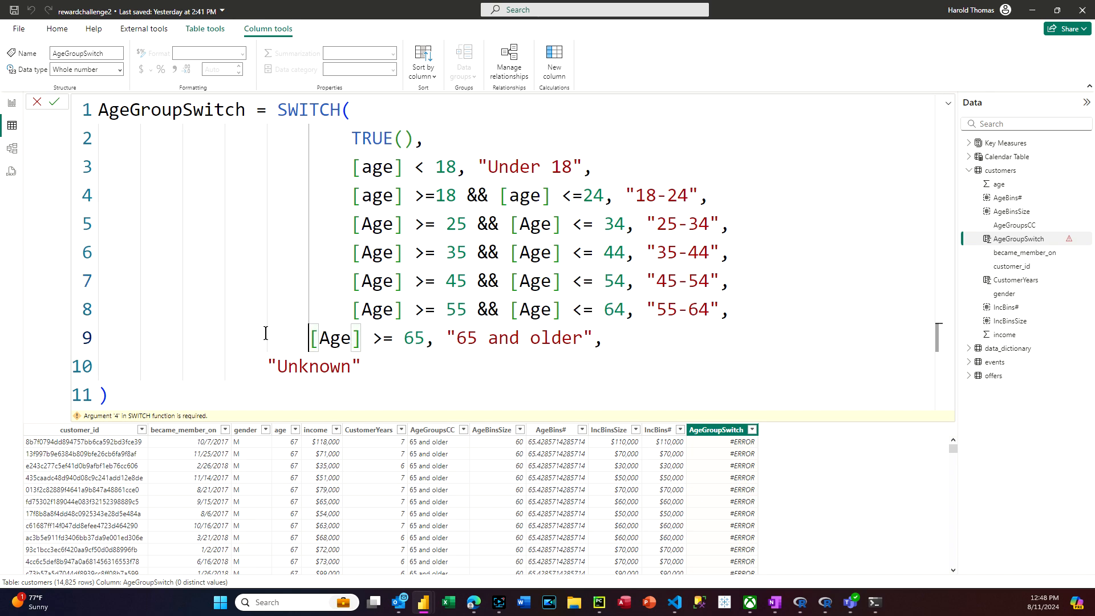
pyautogui.press('Tab')
pyautogui.click(264, 364)
pyautogui.press('Tab')
pyautogui.press('Tab')
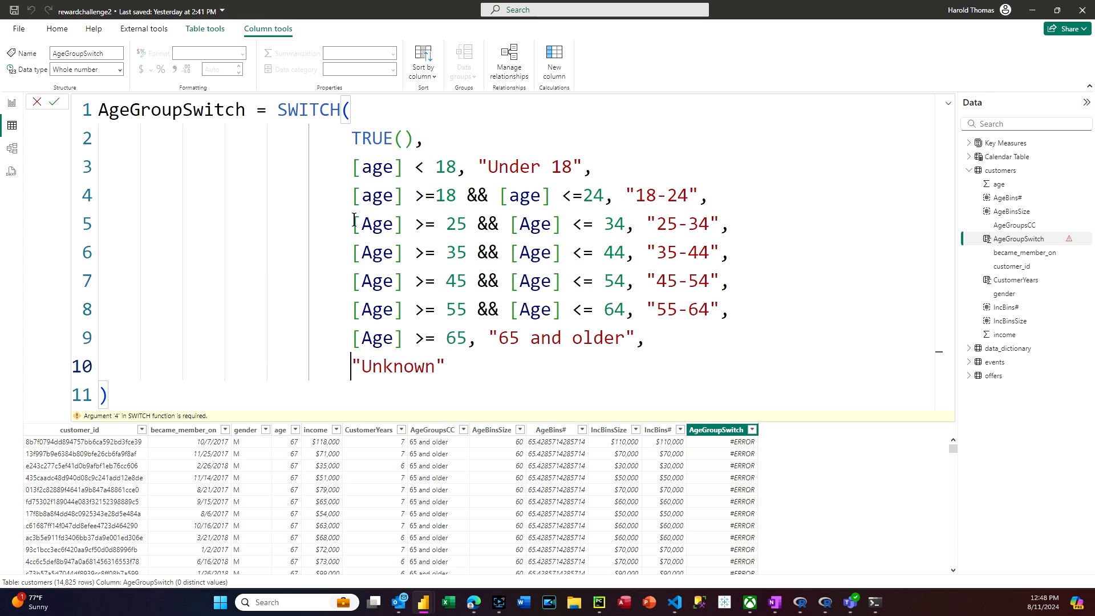
# Change the [Age] references in formula lines 5 to 9 to lowercase [age] and commit the AgeGroupSwitch formula.
pyautogui.moveTo(361, 224); pyautogui.dragTo(369, 340)
pyautogui.write('aa')
pyautogui.click(359, 281)
pyautogui.write('a')
pyautogui.click(363, 308)
pyautogui.write('a')
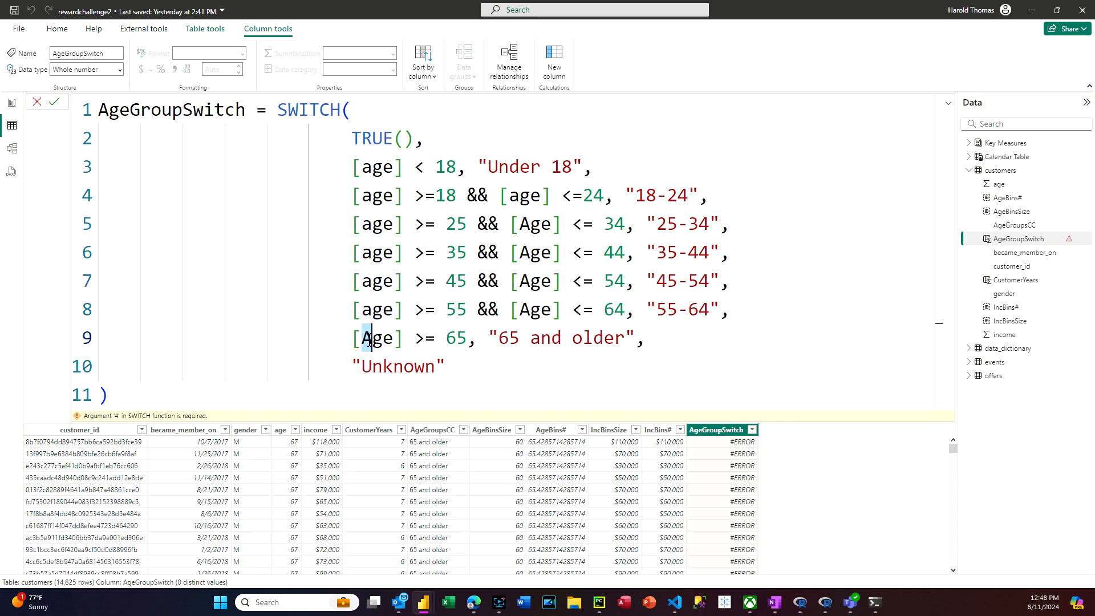
pyautogui.write('a')
pyautogui.moveTo(519, 223); pyautogui.dragTo(522, 308)
pyautogui.write('aaa')
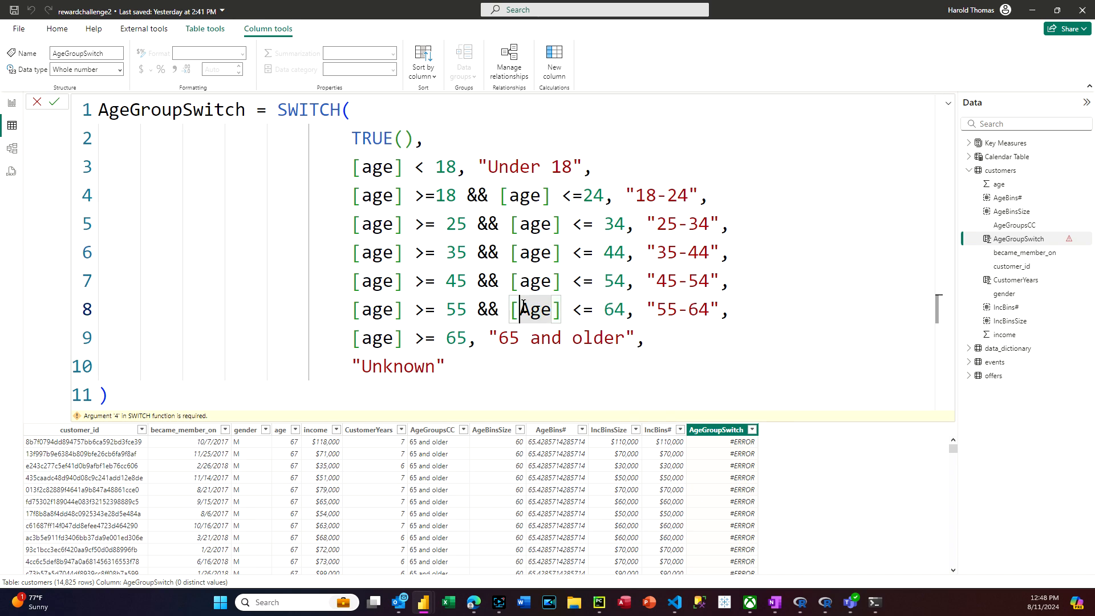
pyautogui.write('a')
pyautogui.click(260, 229)
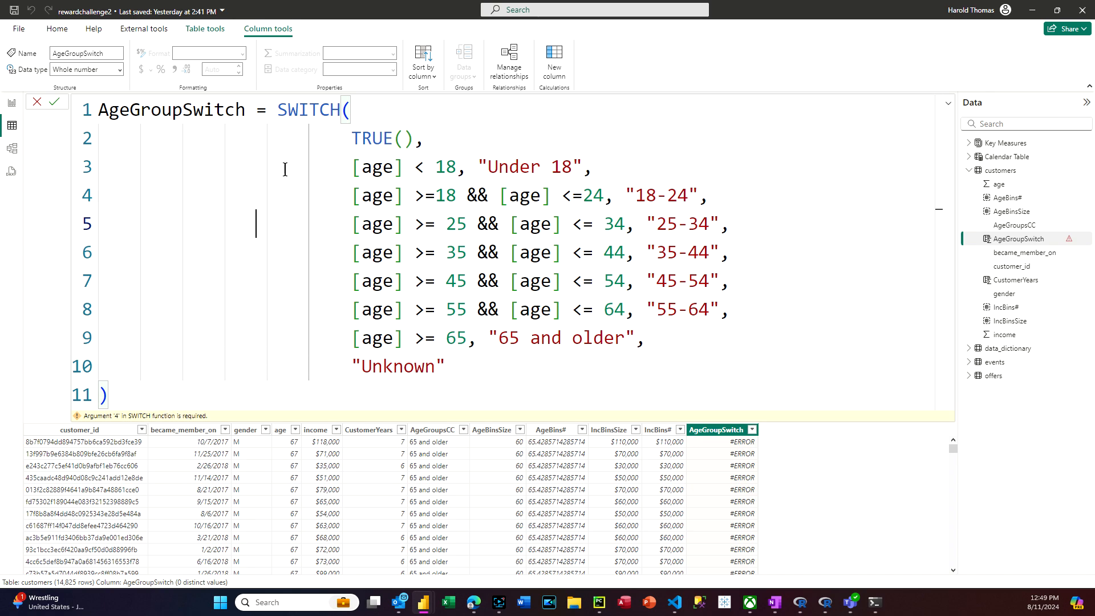
pyautogui.click(56, 102)
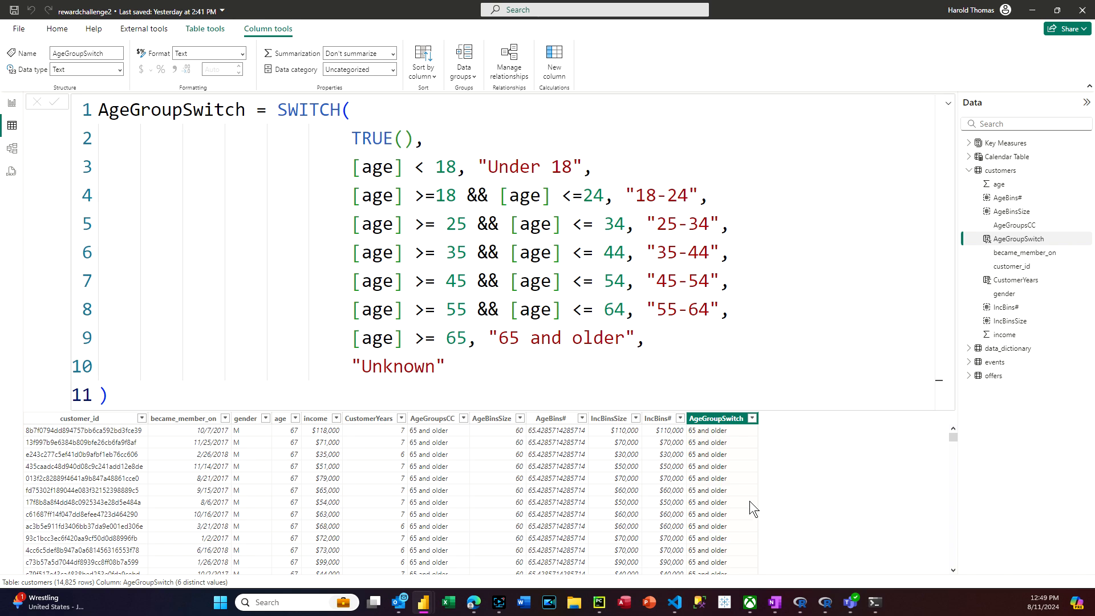
# Check the AgeGroupSwitch column's rows and the distinct age groups in its filter list.
pyautogui.scroll(-3, 749, 500)
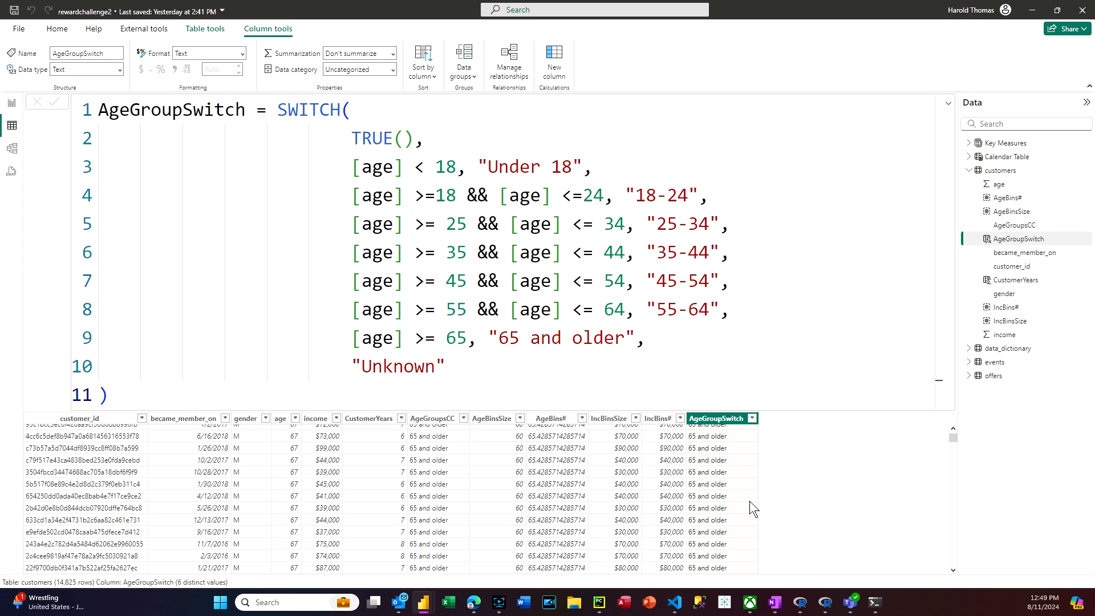
pyautogui.click(752, 419)
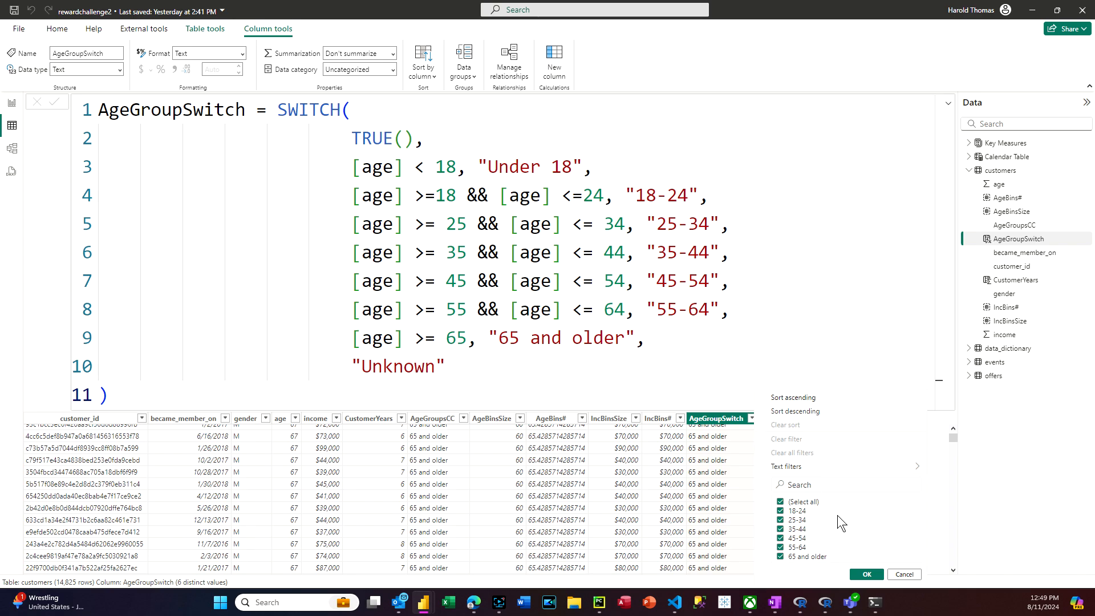
pyautogui.click(866, 574)
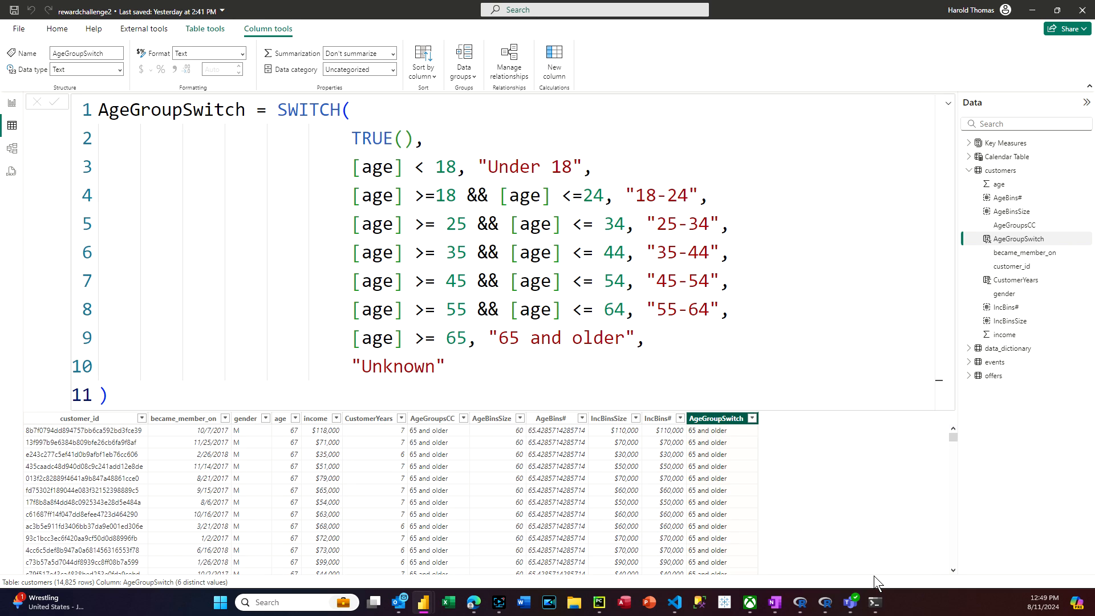
# Copy the bar chart of customer count by AgeBins# from the Bins page of the report onto the SWITCH page.
pyautogui.click(11, 104)
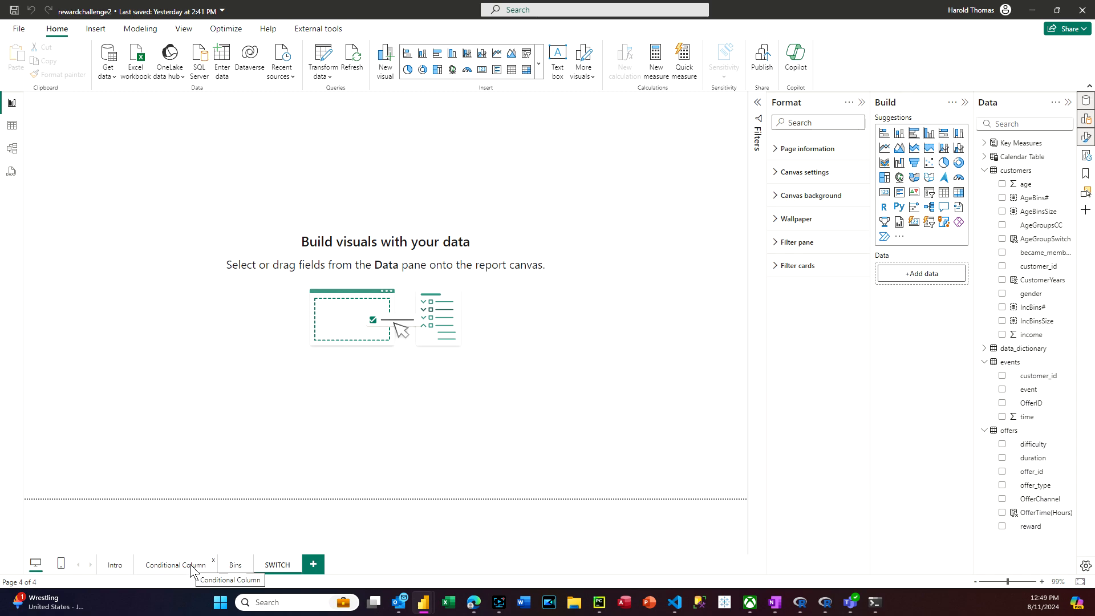
pyautogui.click(236, 566)
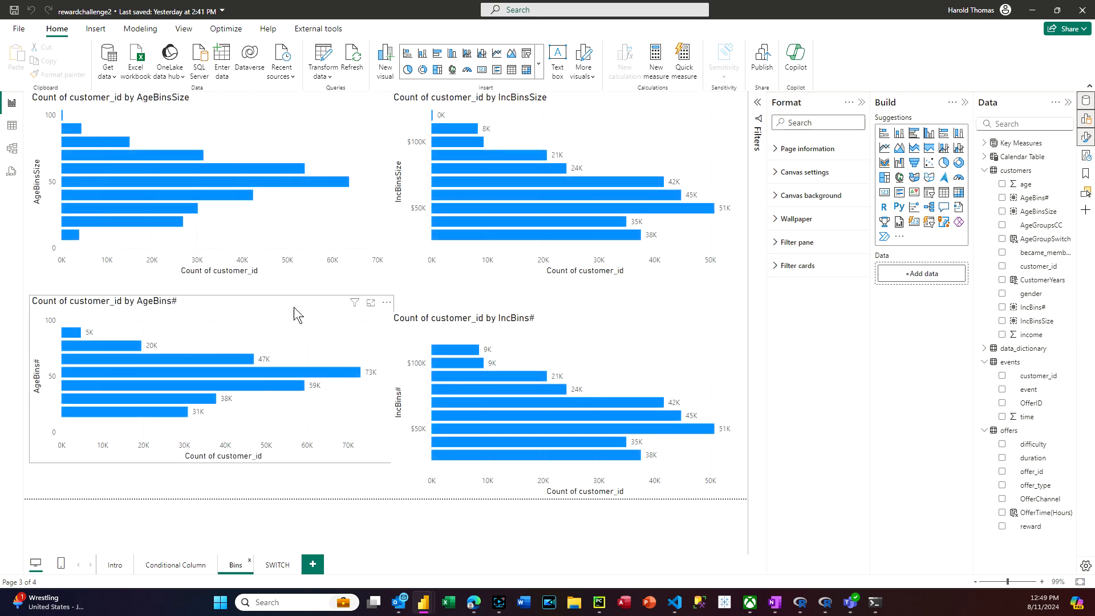
pyautogui.rightClick(362, 316)
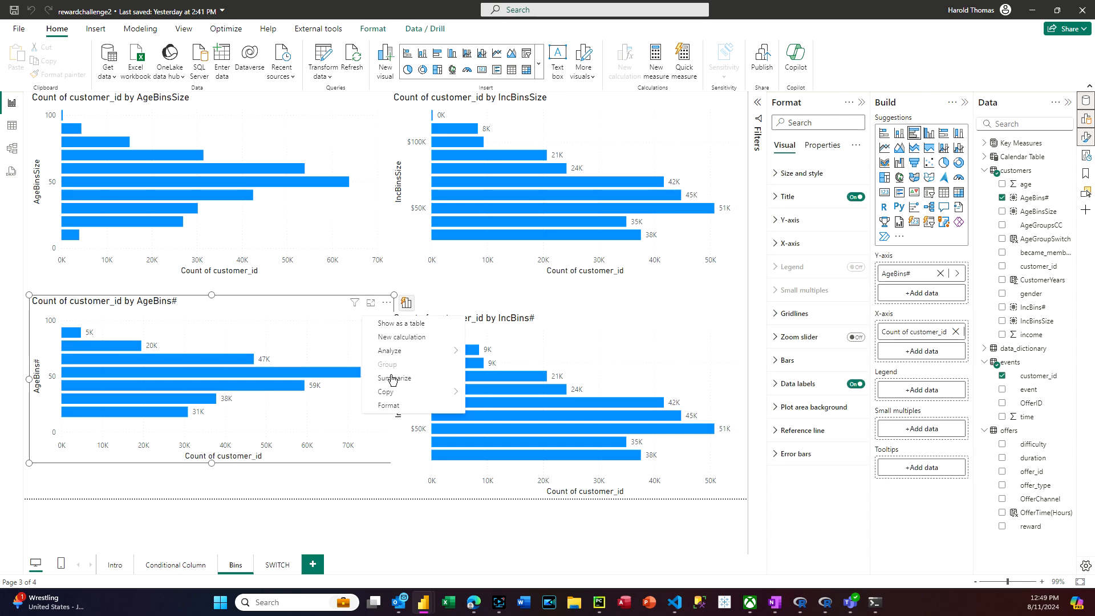
pyautogui.moveTo(399, 393)
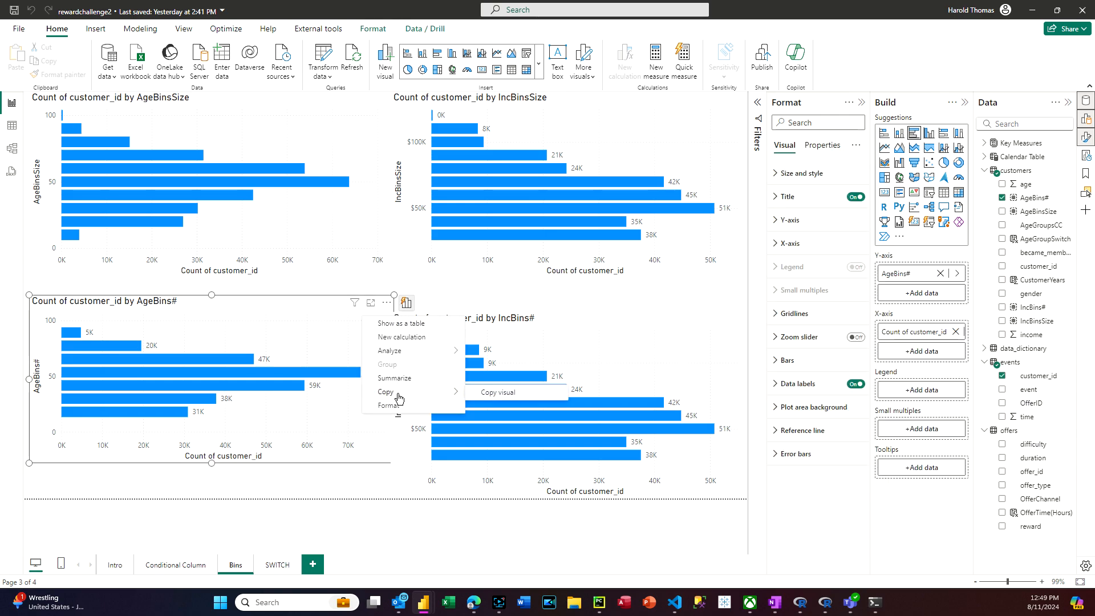
pyautogui.click(497, 393)
pyautogui.click(278, 565)
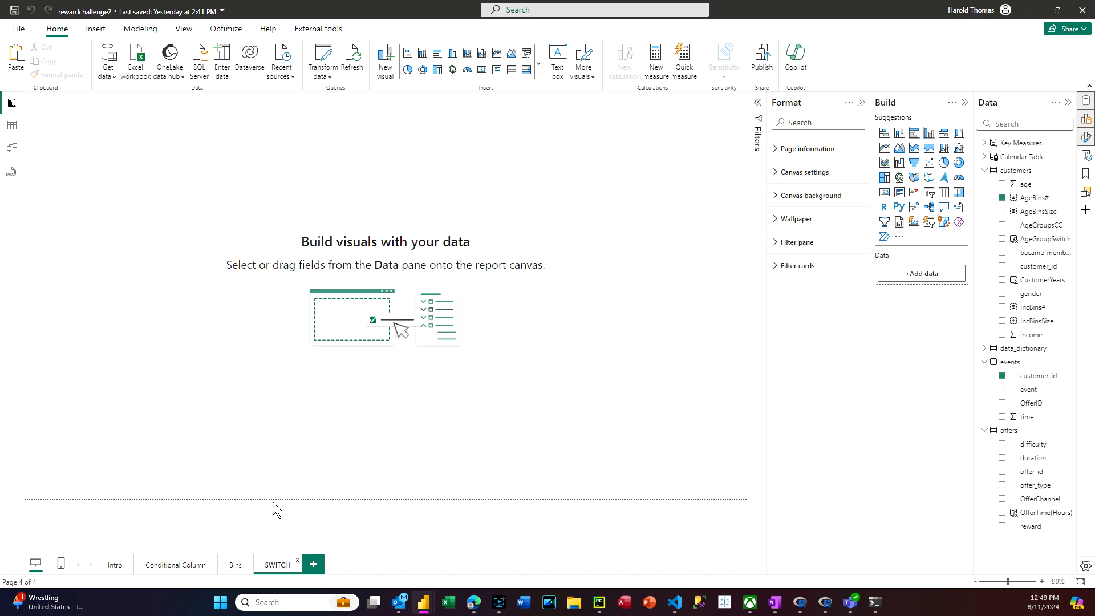
pyautogui.rightClick(260, 334)
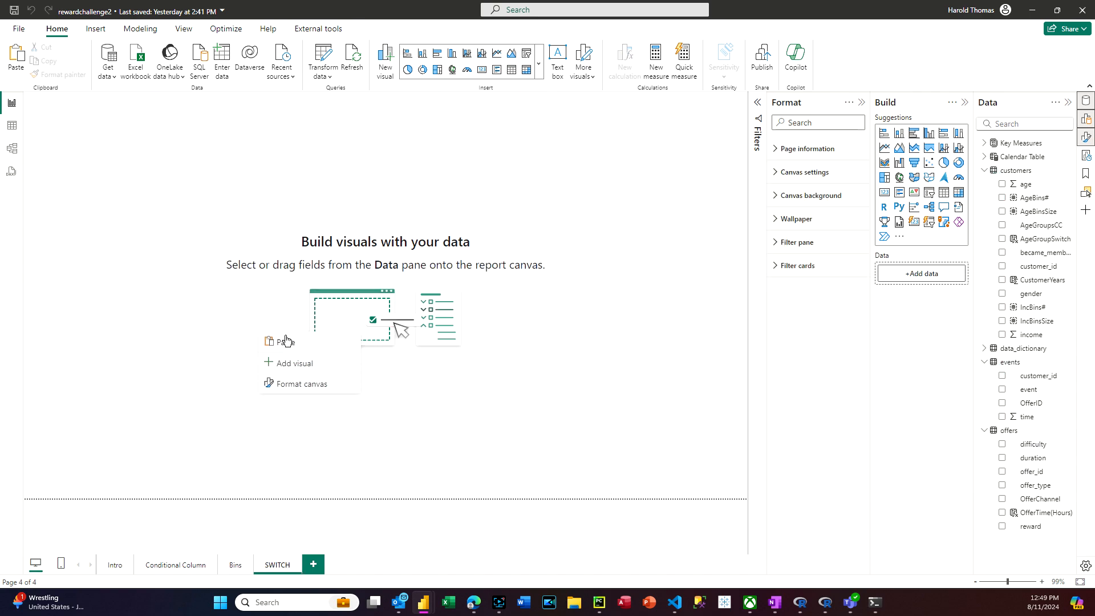
pyautogui.click(286, 340)
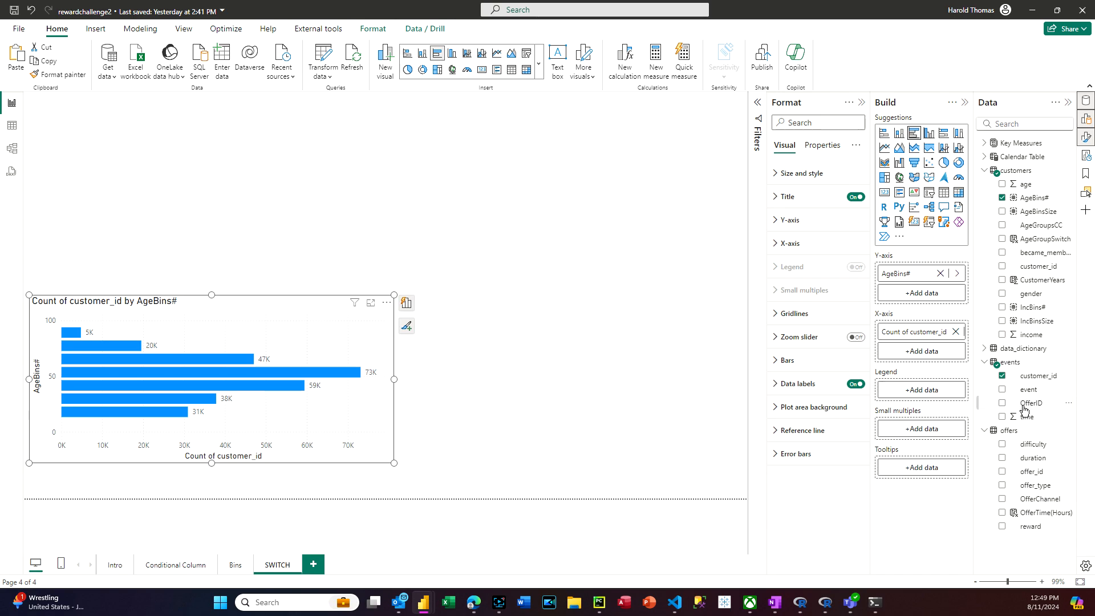
# Replace AgeBins# with AgeGroupSwitch on the copied bar chart's Y-axis, and enlarge and reposition the chart near the top of the SWITCH page.
pyautogui.click(939, 274)
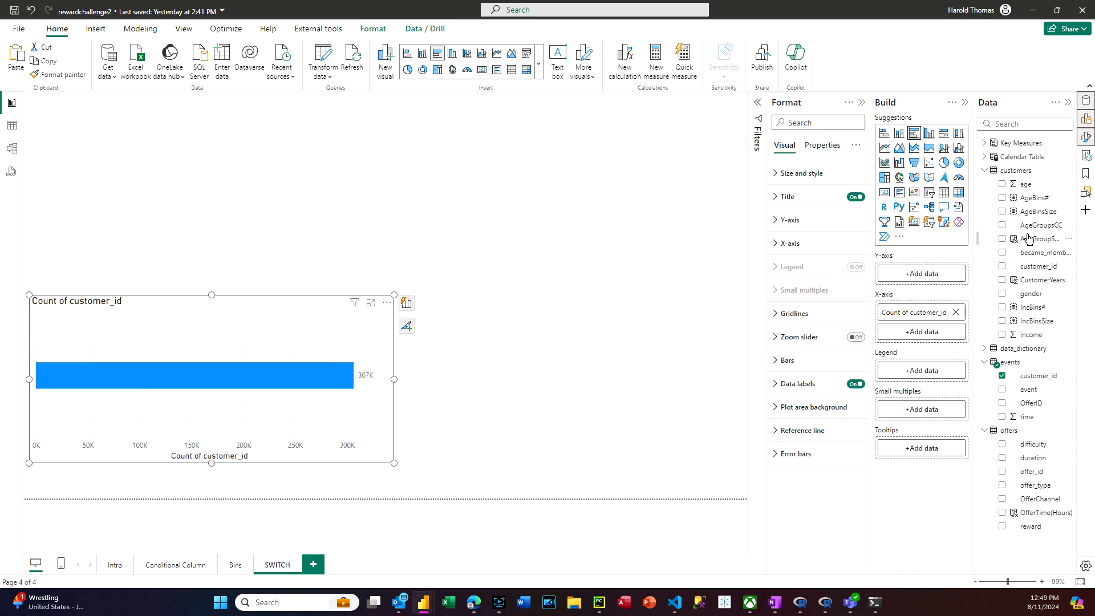
pyautogui.moveTo(1028, 239); pyautogui.dragTo(911, 274)
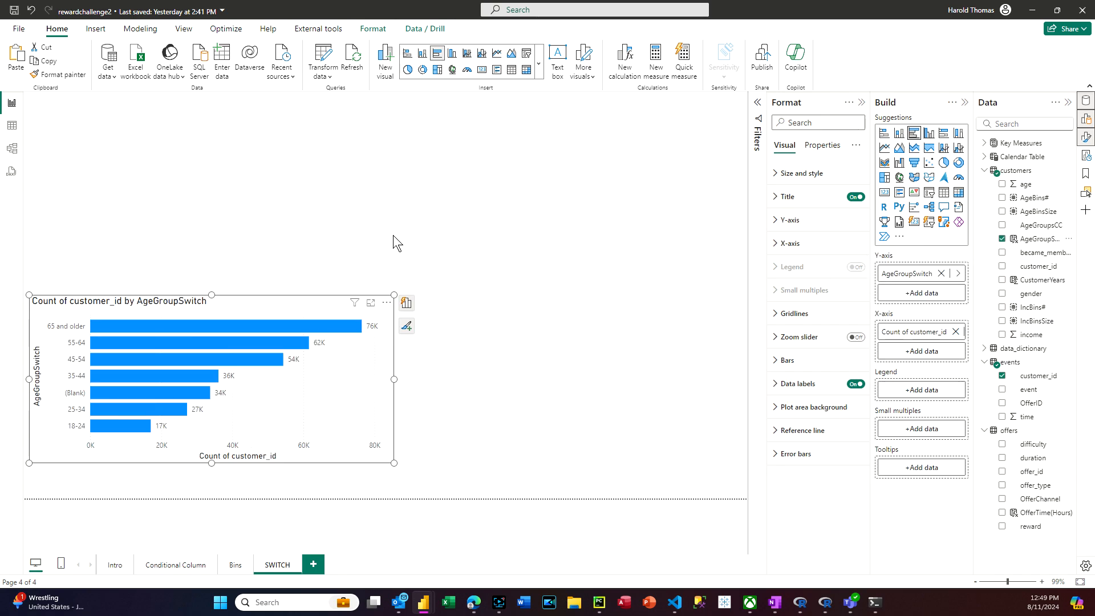
pyautogui.moveTo(211, 294); pyautogui.dragTo(247, 173)
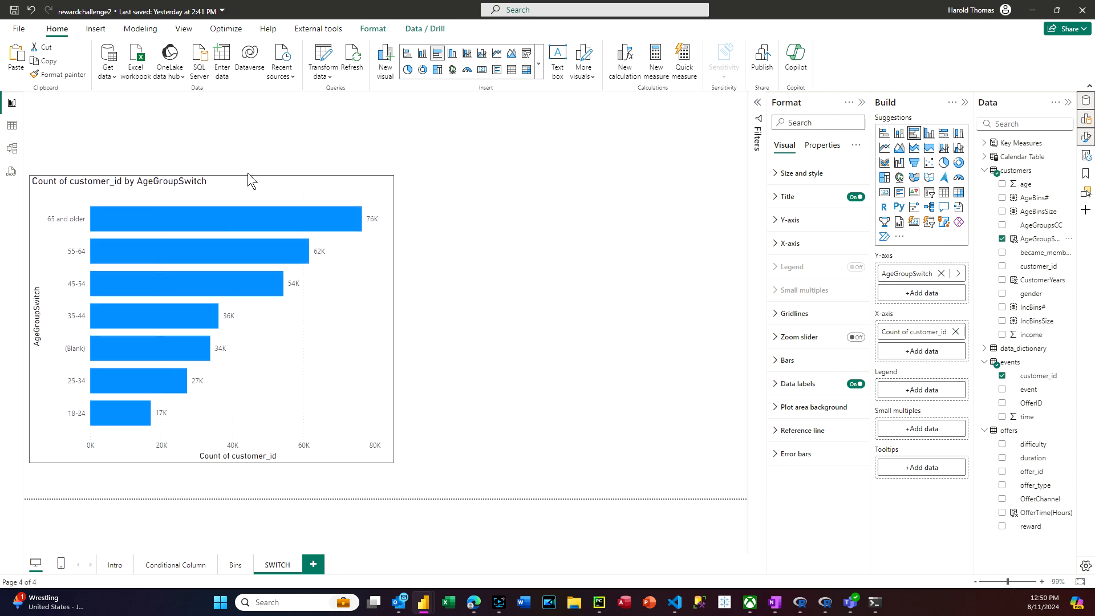
pyautogui.moveTo(299, 309); pyautogui.dragTo(371, 196)
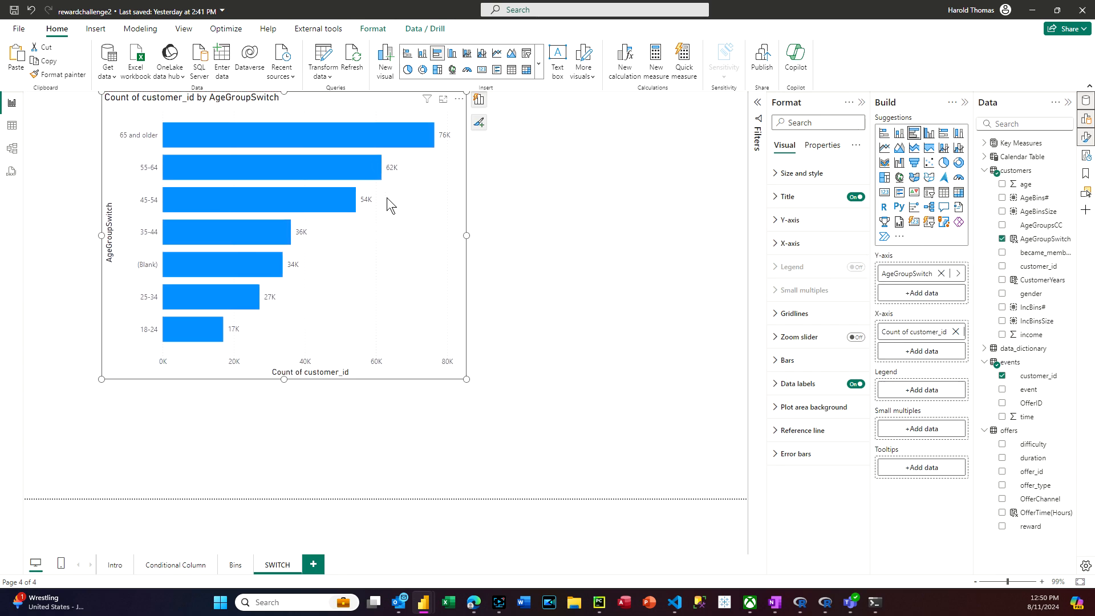
# Review the AgeGroupSwitch column's SWITCH formula at an enlarged text size and close the formula view.
pyautogui.click(1040, 239)
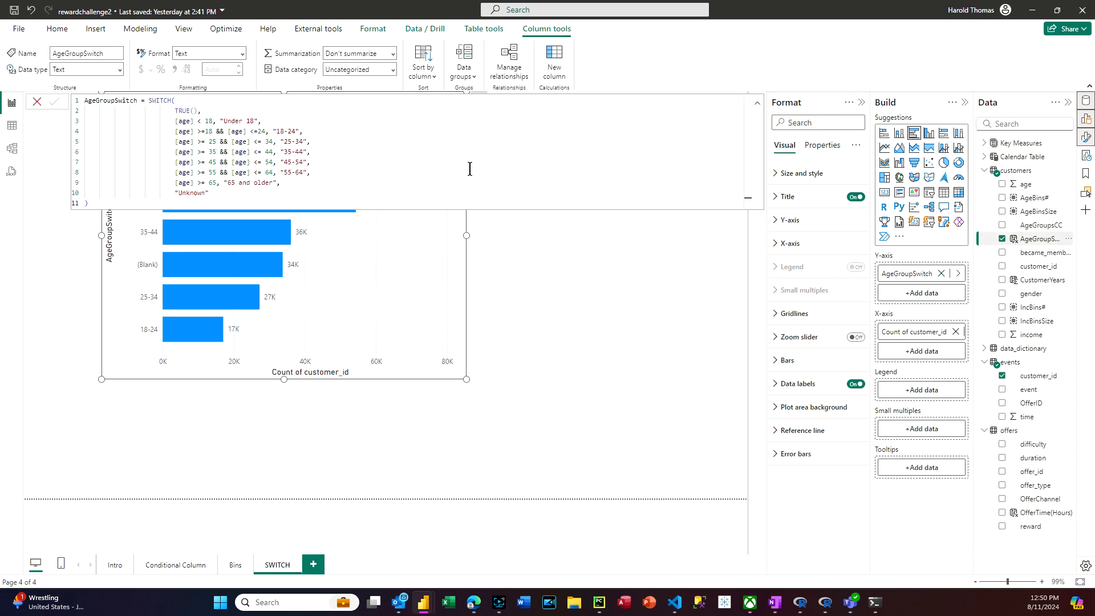
pyautogui.scroll(2, 469, 179)
pyautogui.scroll(2, 469, 180)
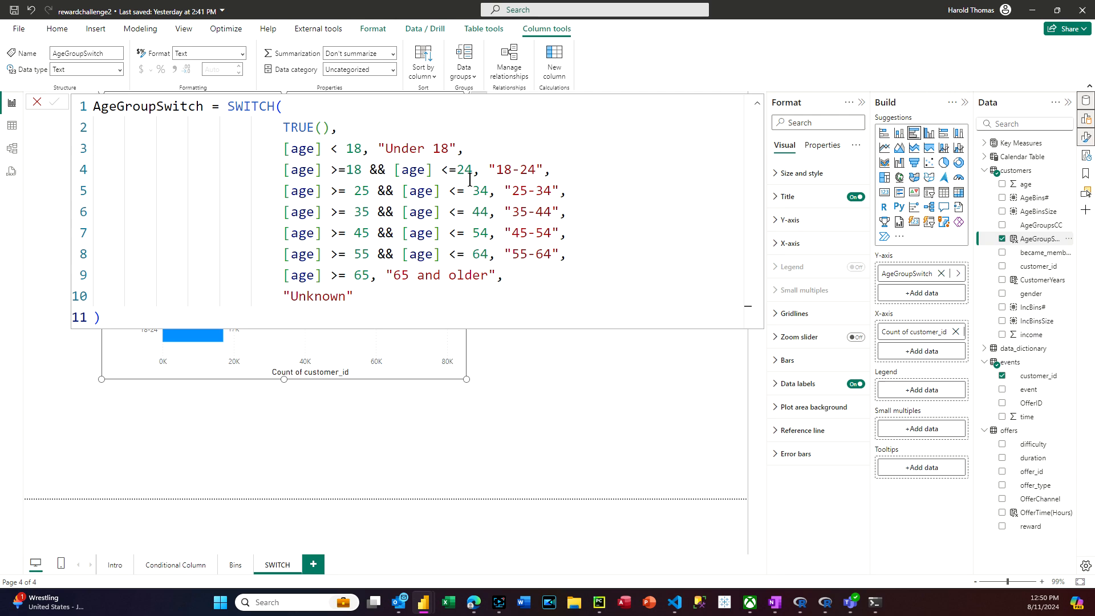
pyautogui.click(339, 442)
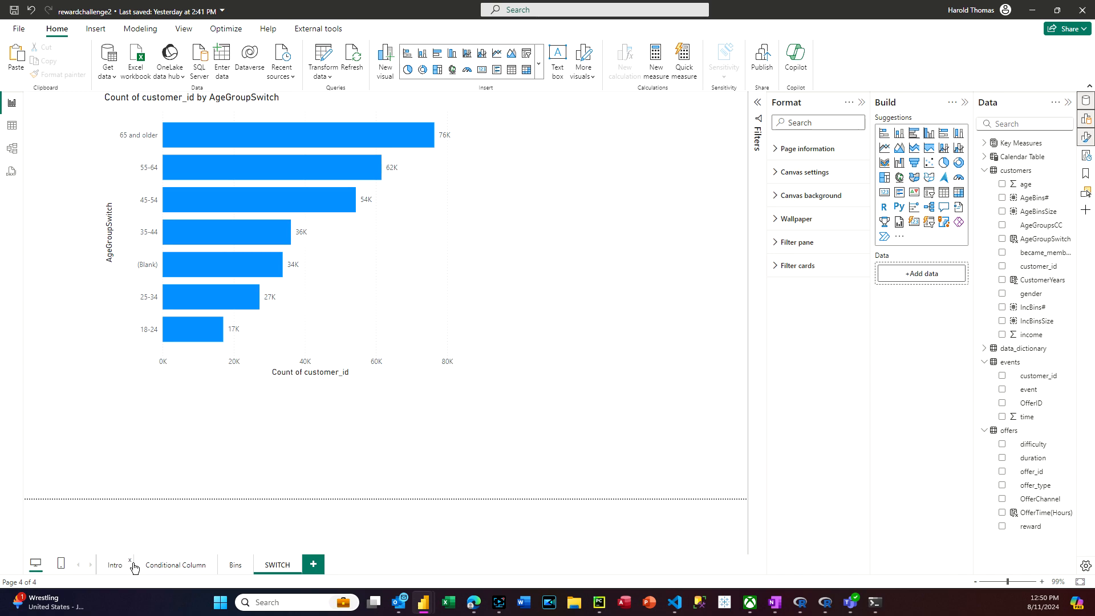
# Review the report's Intro, Bins and Conditional Column pages to recap the grouping methods.
pyautogui.click(114, 565)
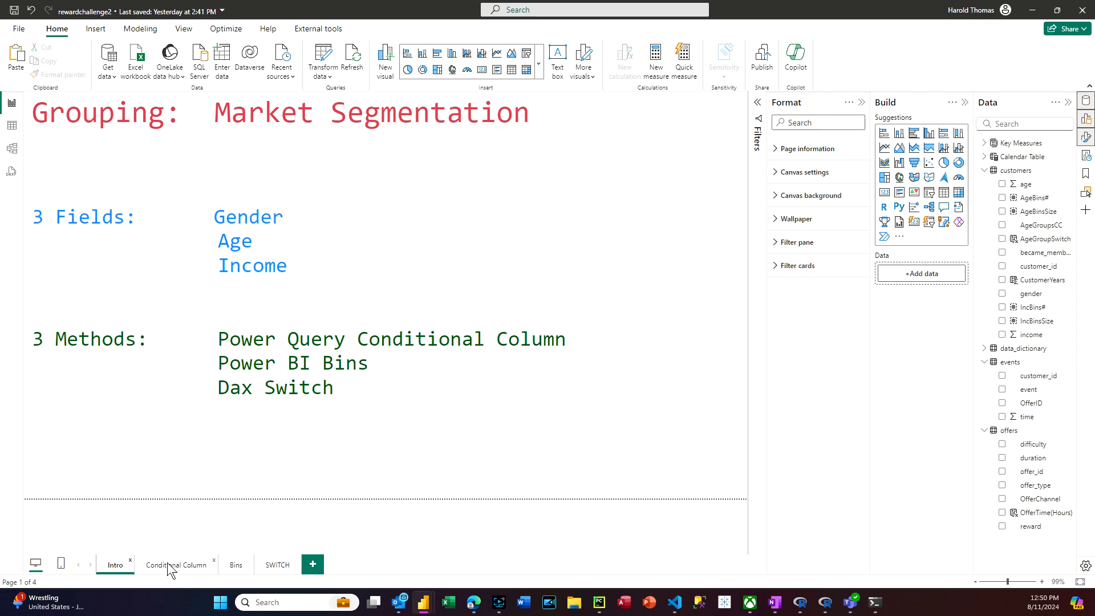
pyautogui.click(236, 565)
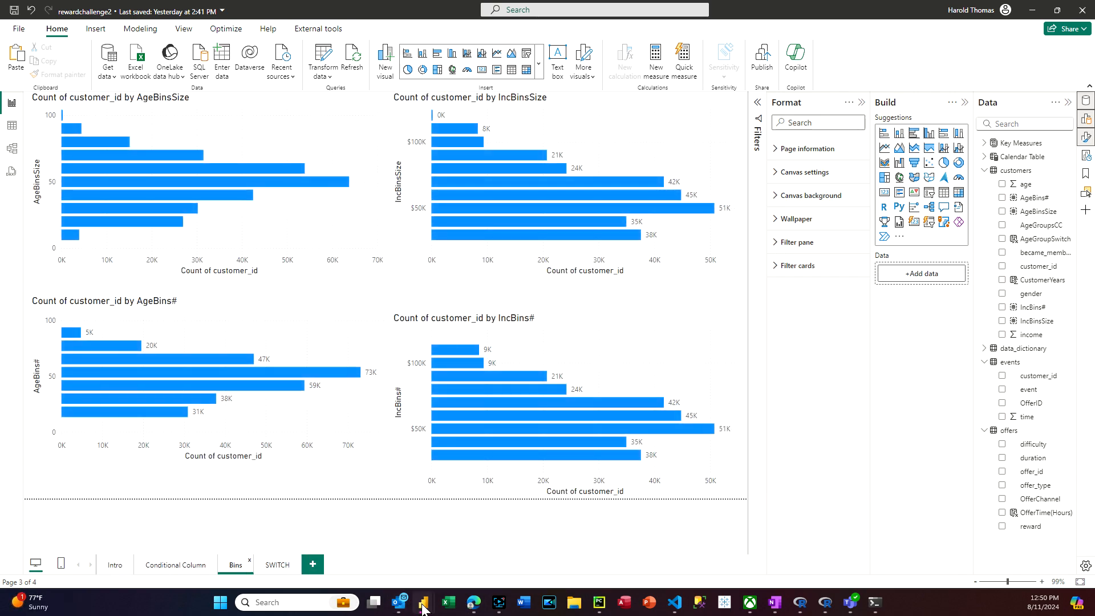
pyautogui.moveTo(422, 604)
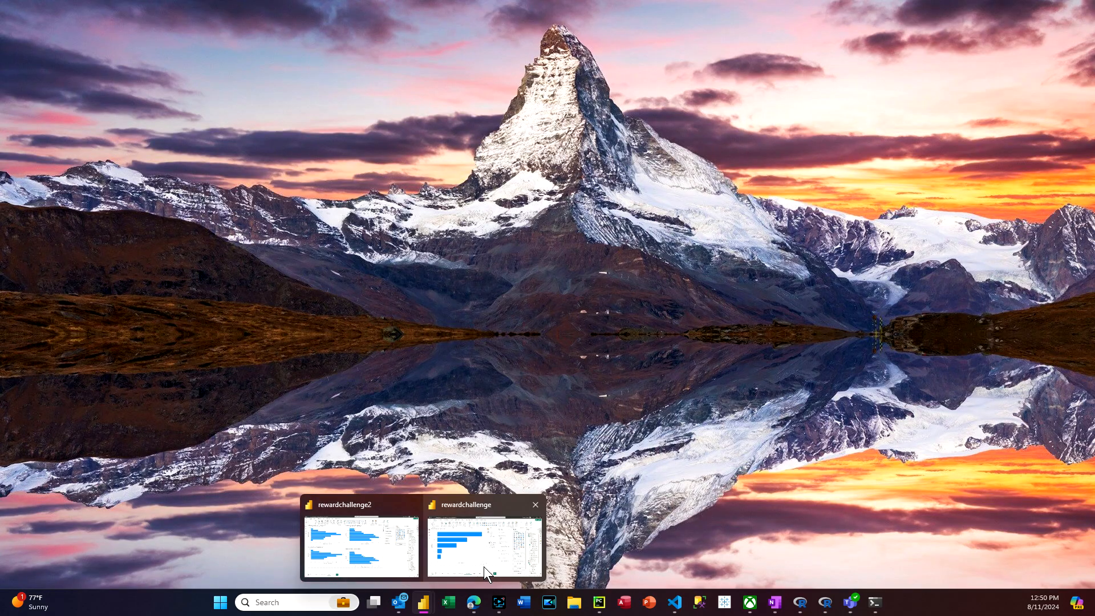
pyautogui.click(484, 566)
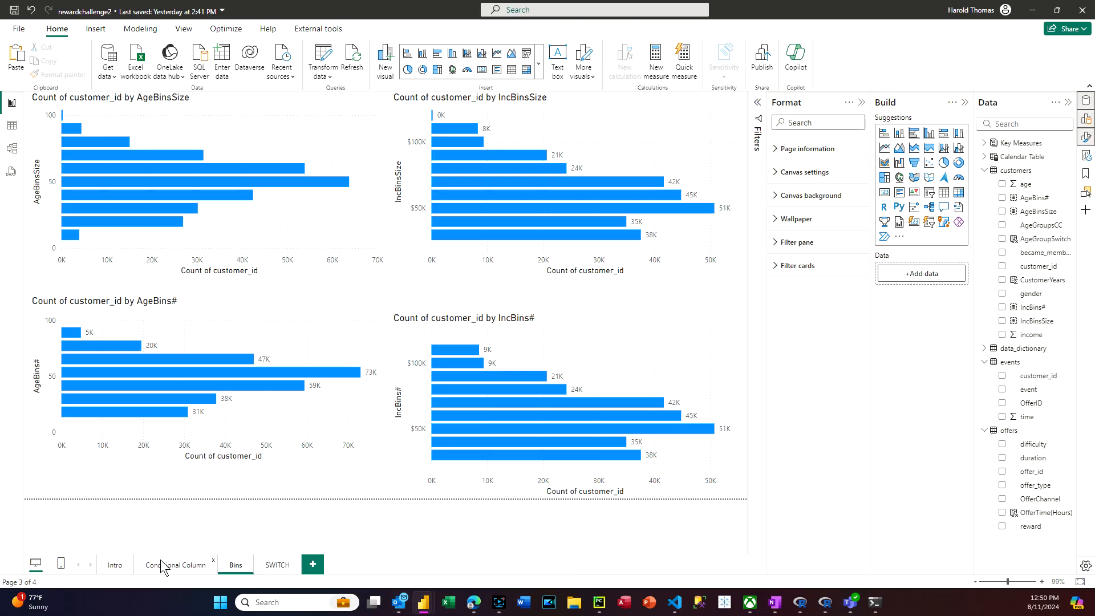
pyautogui.click(163, 565)
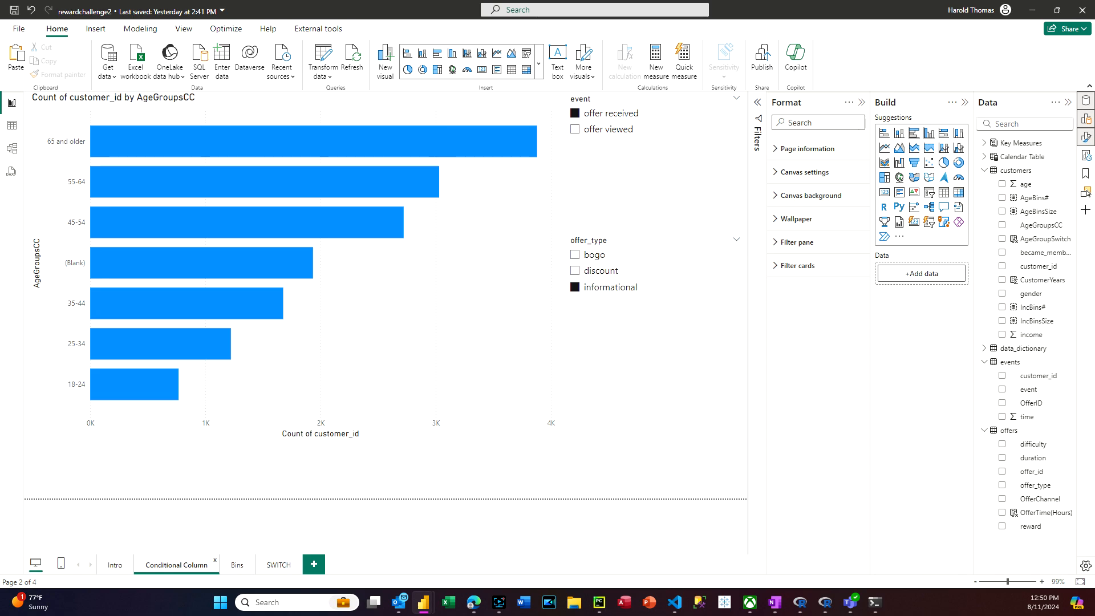
# Bring the rewardchallenge report window into view and examine the customer count by age chart on its Individual page.
pyautogui.moveTo(3, 17); pyautogui.dragTo(932, 33)
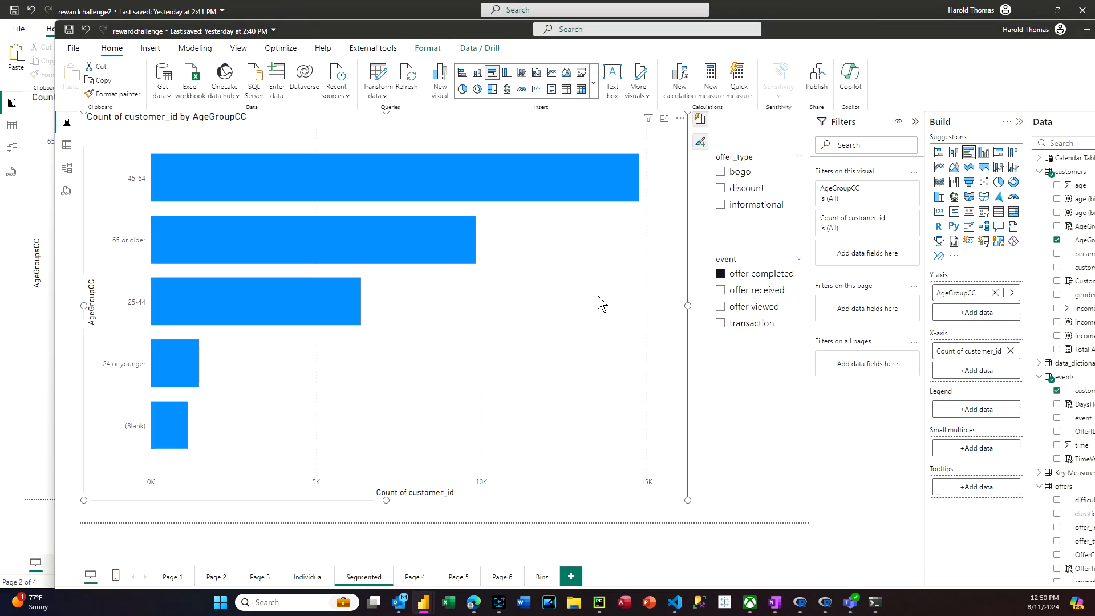
pyautogui.click(312, 575)
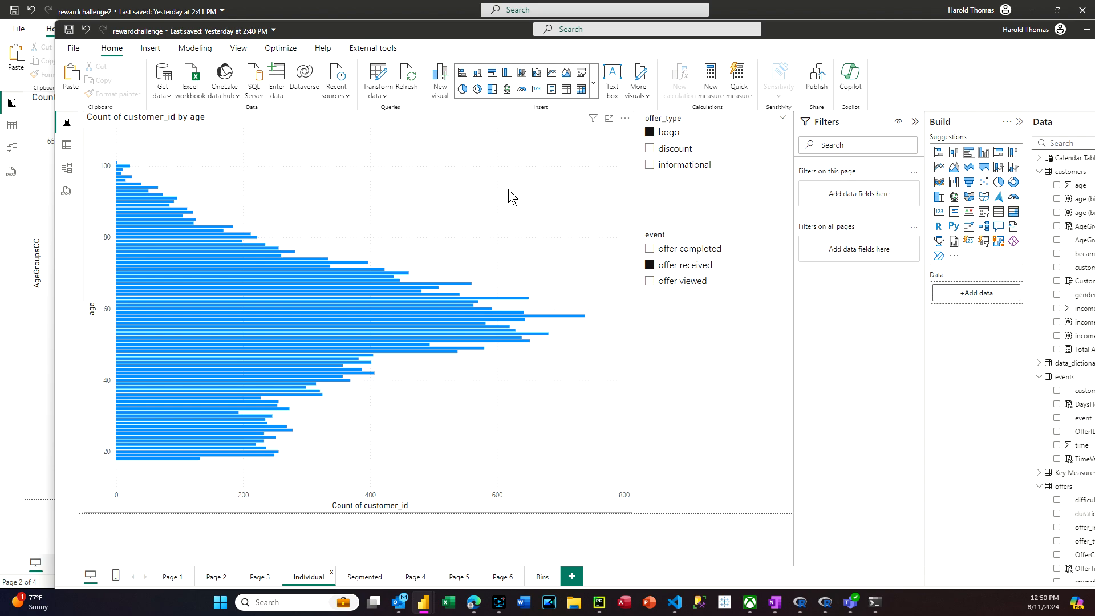
pyautogui.moveTo(903, 28); pyautogui.dragTo(832, 15)
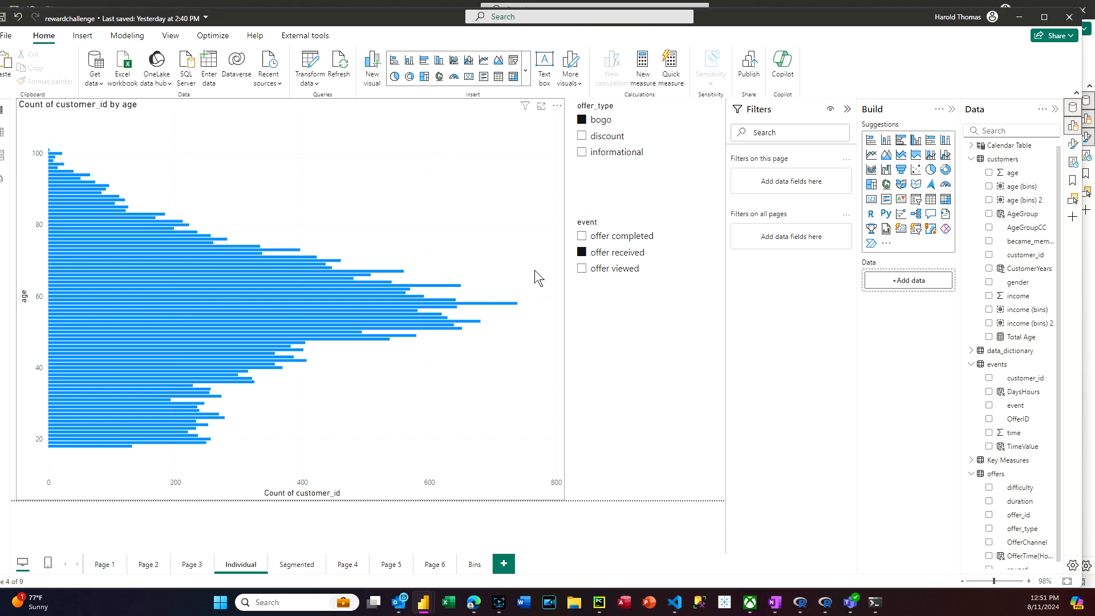
pyautogui.click(496, 607)
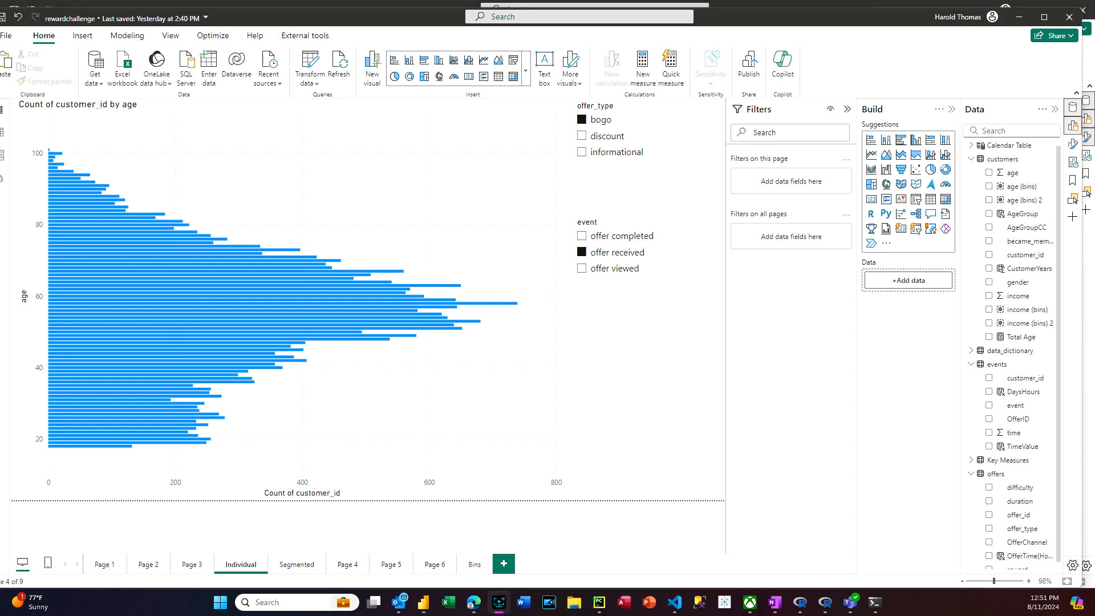